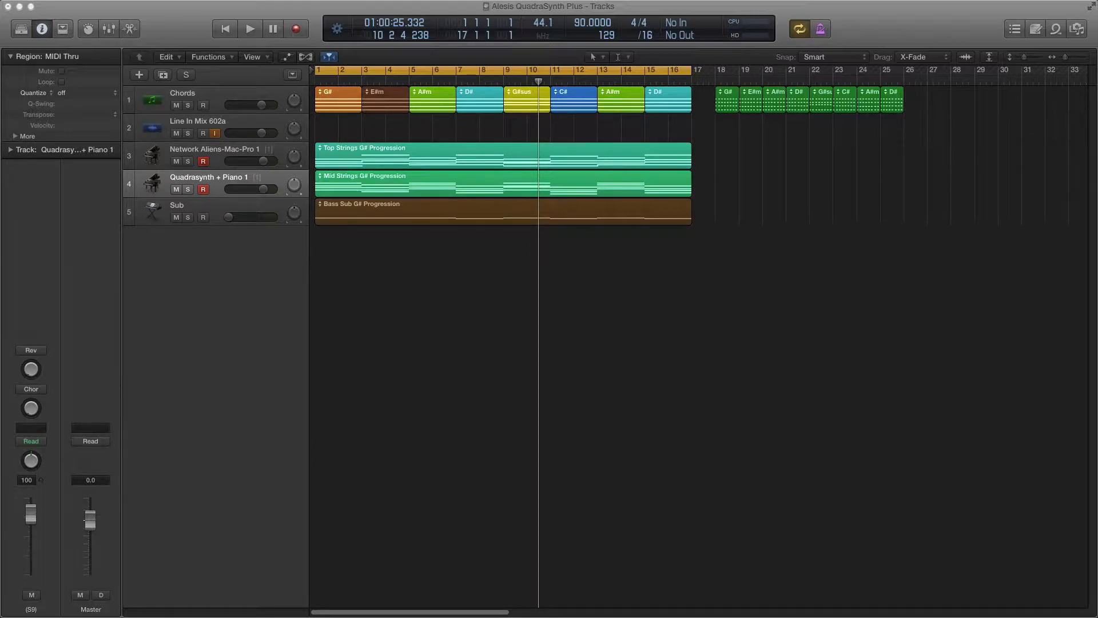
Step: Bring the Win 7 Laptop remote desktop window to the front and position it over the Logic project
left_click_drag(0, 94, 549, 86)
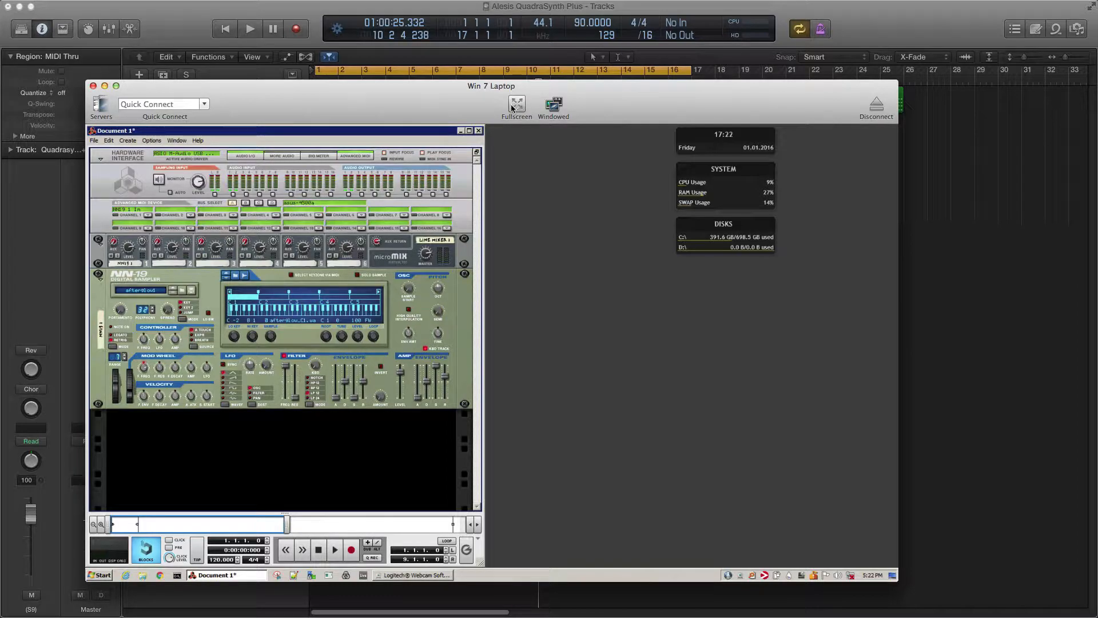
left_click_drag(448, 84, 475, 84)
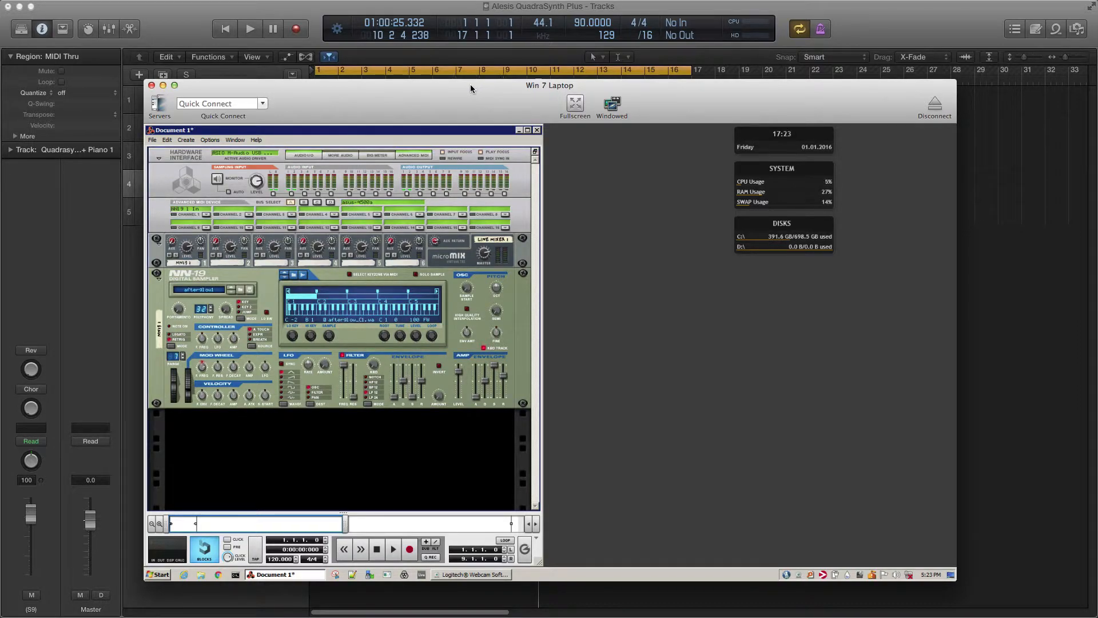
mouse_move(448, 92)
left_mouse_down()
mouse_move(417, 94)
mouse_move(451, 97)
mouse_move(439, 96)
left_mouse_up()
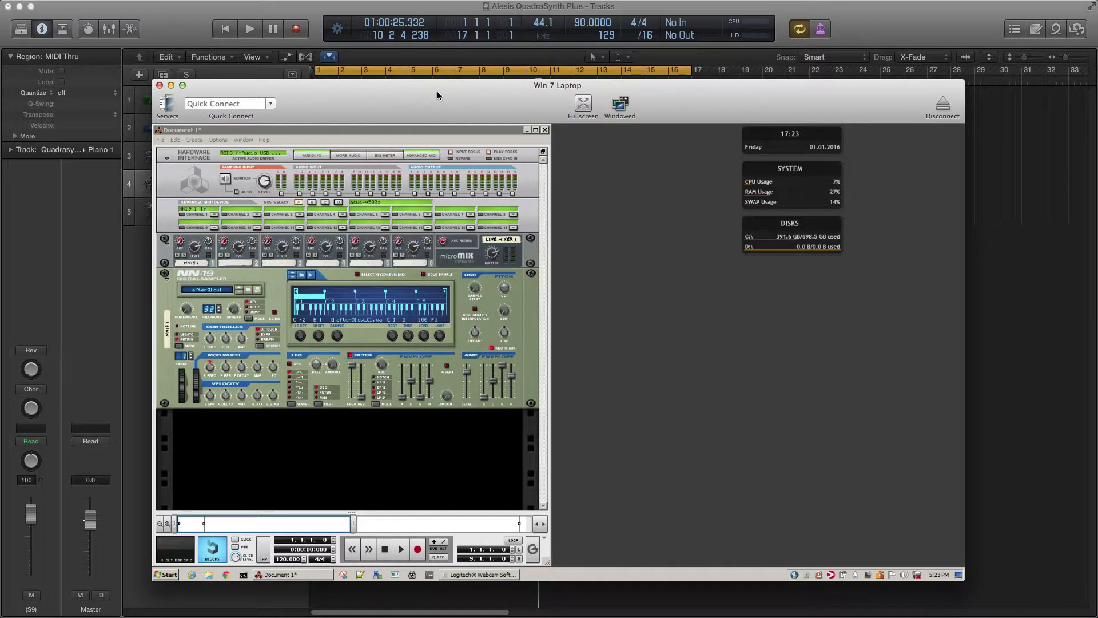
left_click_drag(437, 96, 441, 102)
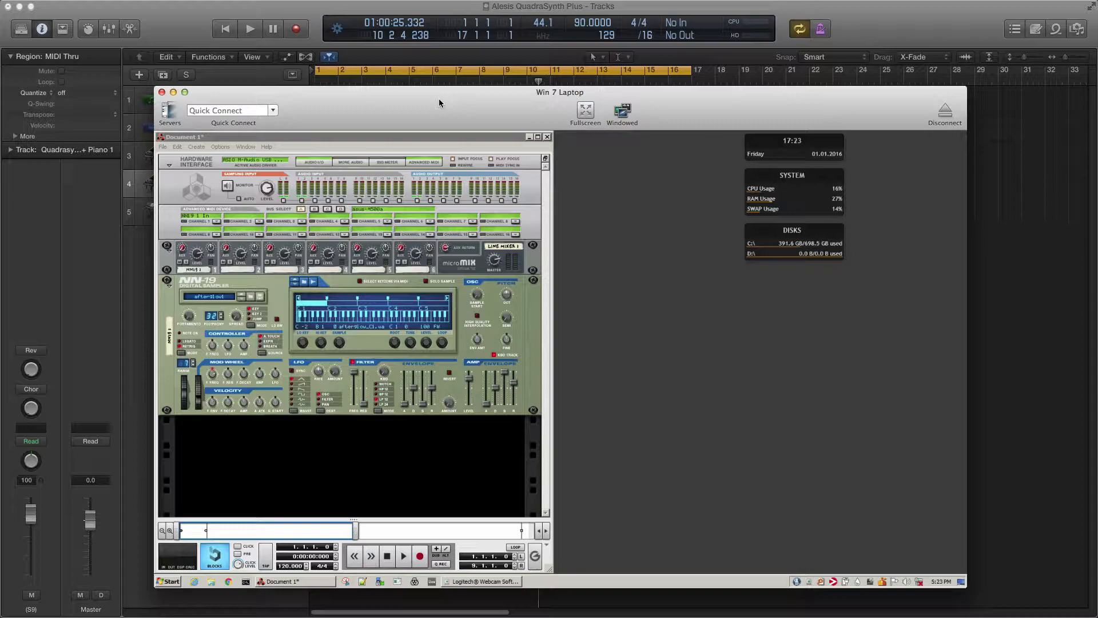
left_click_drag(509, 99, 407, 110)
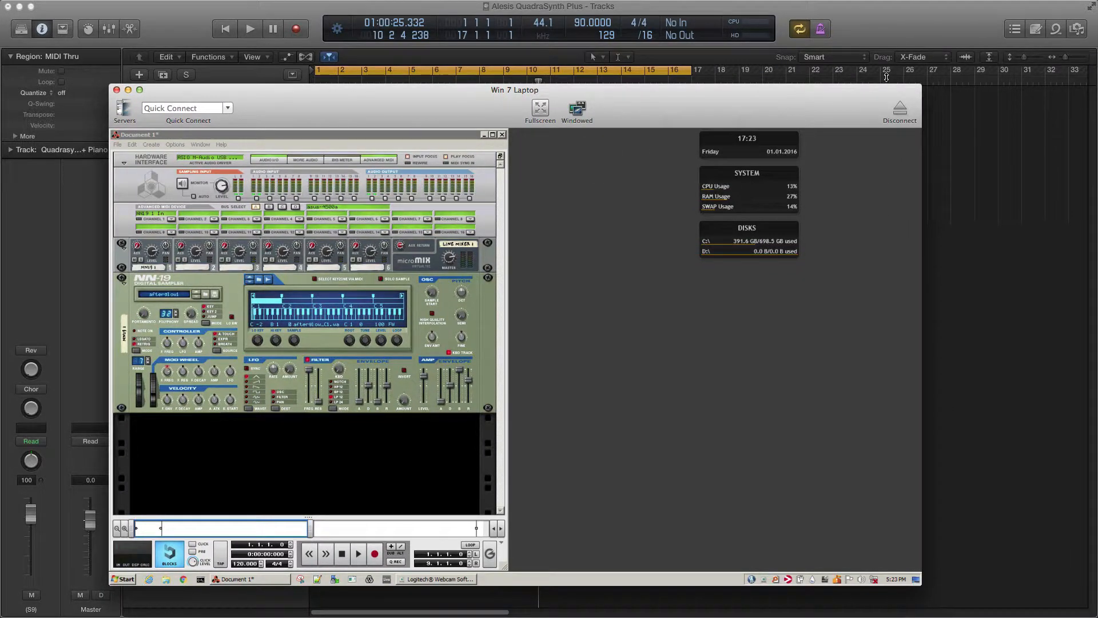
mouse_move(645, 115)
left_mouse_down()
mouse_move(637, 122)
mouse_move(633, 111)
mouse_move(644, 120)
left_mouse_up()
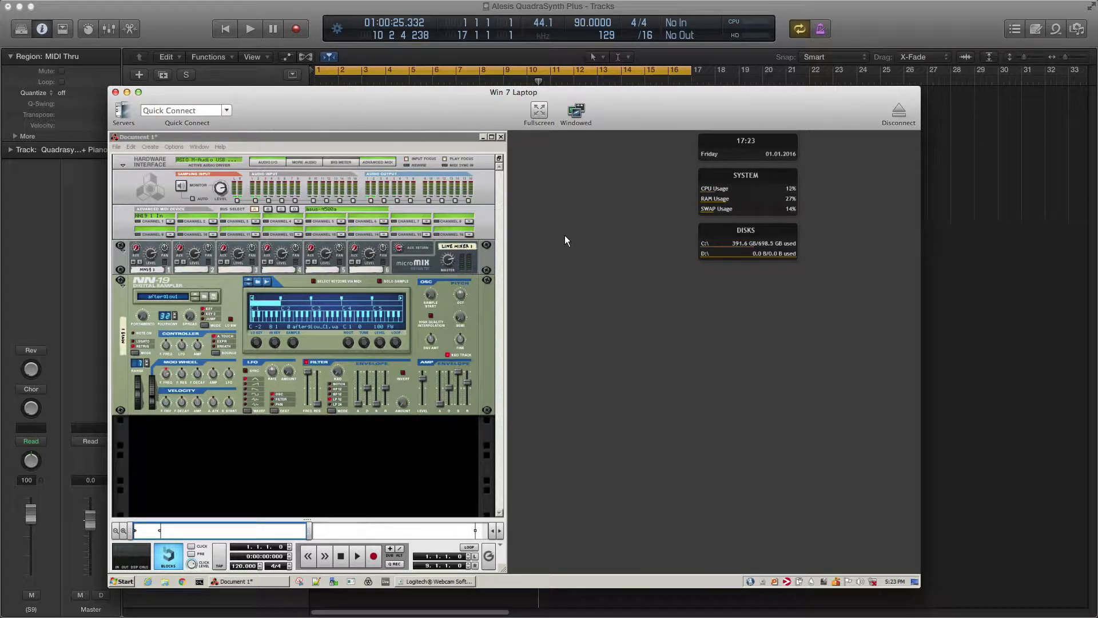
mouse_move(635, 98)
left_mouse_down()
mouse_move(678, 101)
mouse_move(631, 98)
mouse_move(644, 107)
mouse_move(630, 114)
left_mouse_up()
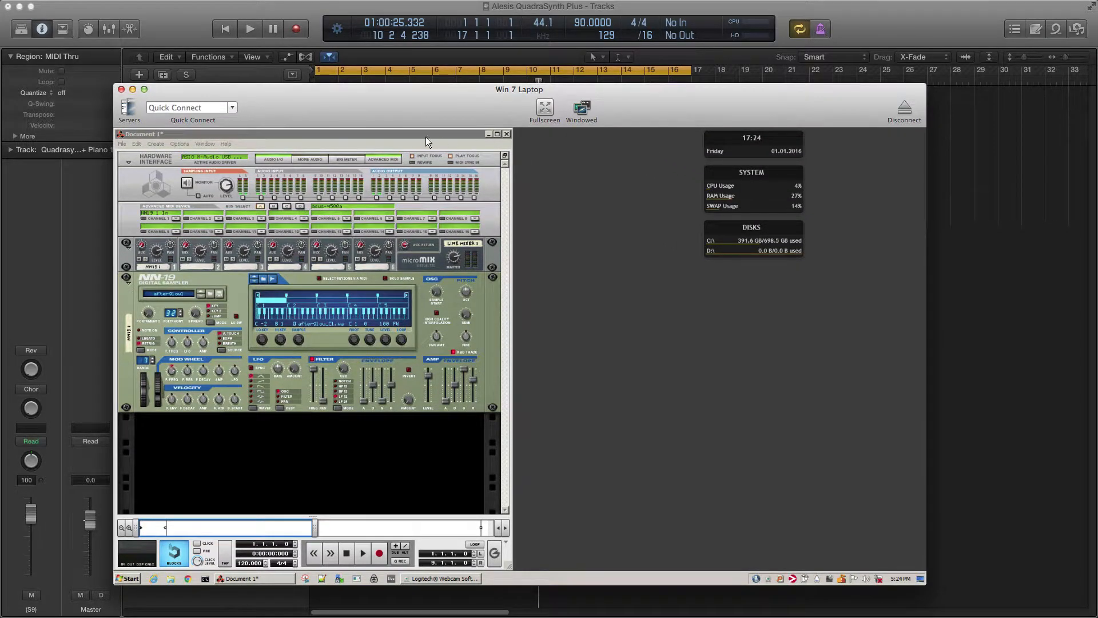
left_click(382, 133)
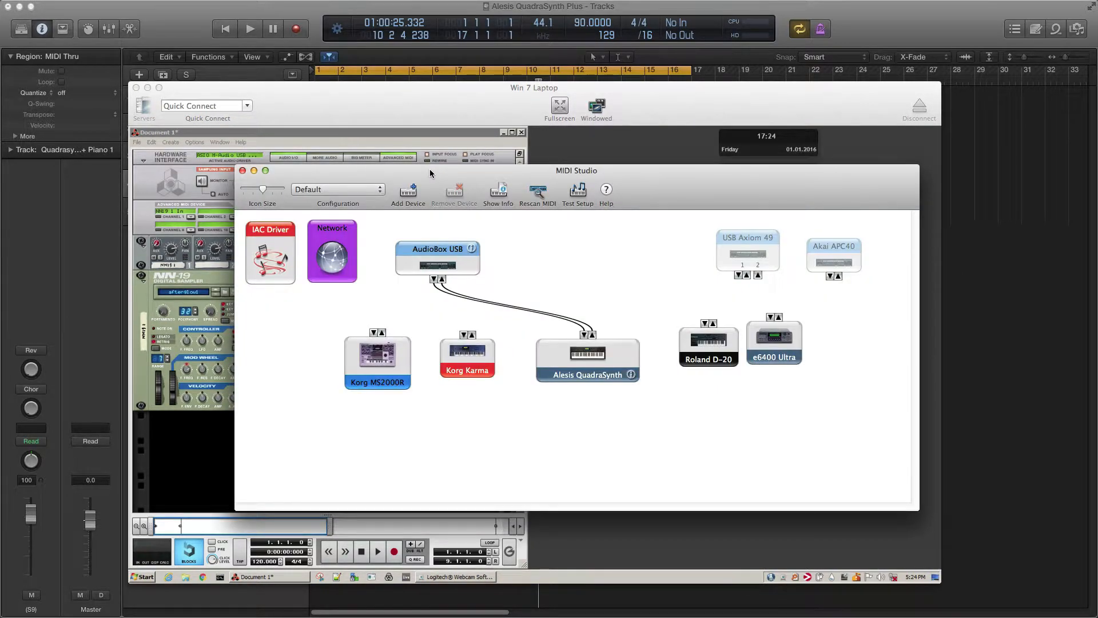
Step: Reposition the MIDI Studio window and open the Network device's session setup
left_click_drag(428, 171, 393, 204)
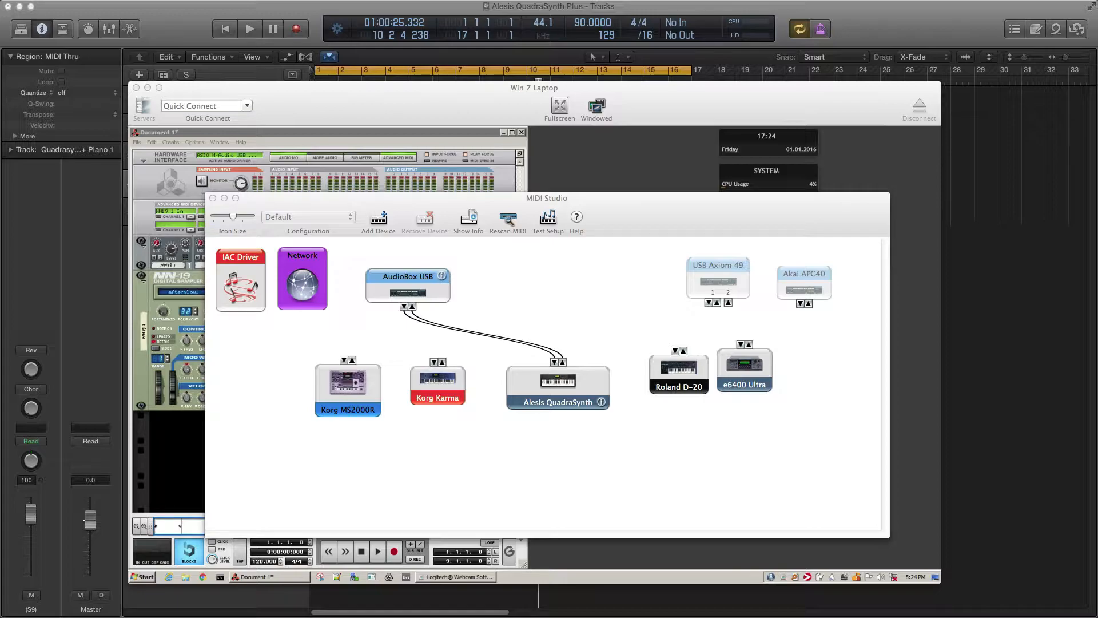
mouse_move(325, 200)
left_mouse_down()
mouse_move(334, 196)
mouse_move(309, 204)
left_mouse_up()
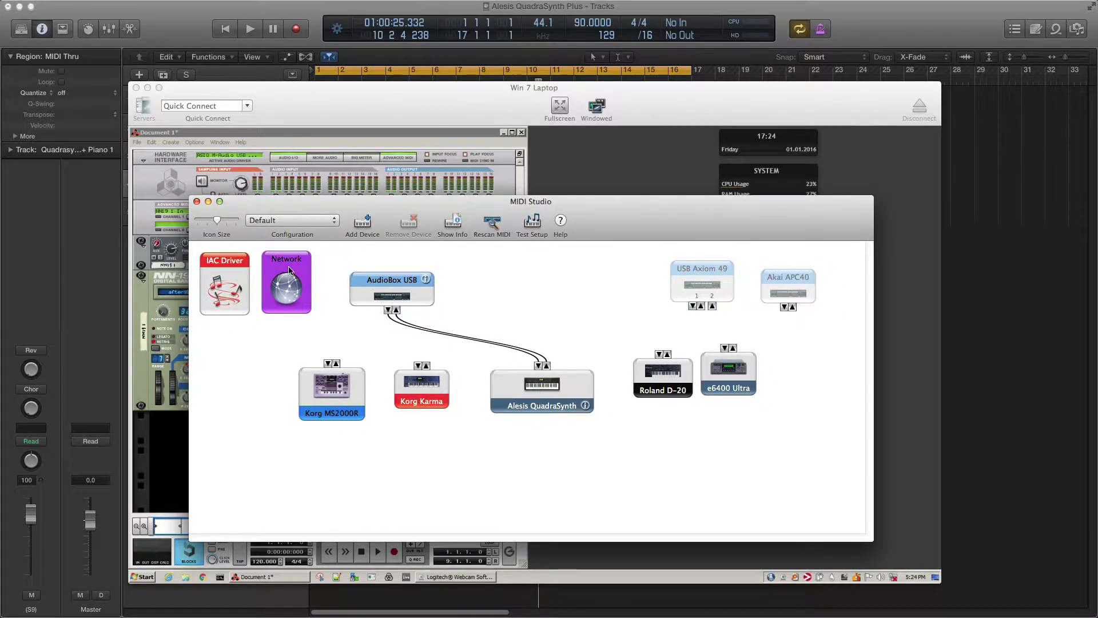
left_click(330, 266)
double_click(296, 278)
left_click_drag(376, 292, 486, 263)
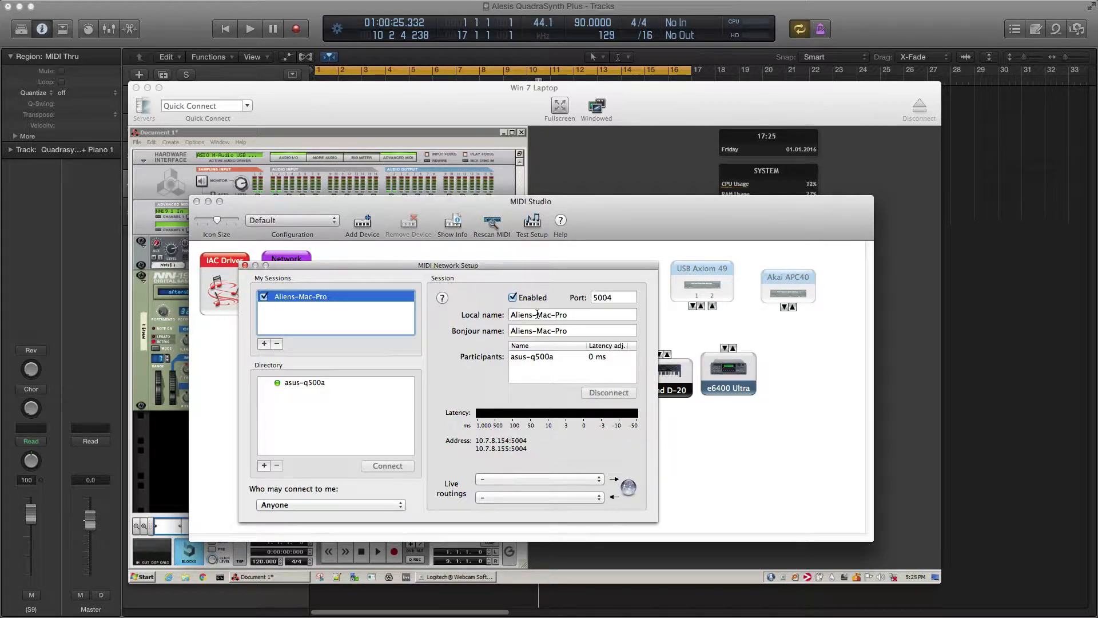
Step: Inspect the asus-q500a directory entry and the session participants in MIDI Network Setup, and close the setup window
left_click_drag(394, 265, 427, 251)
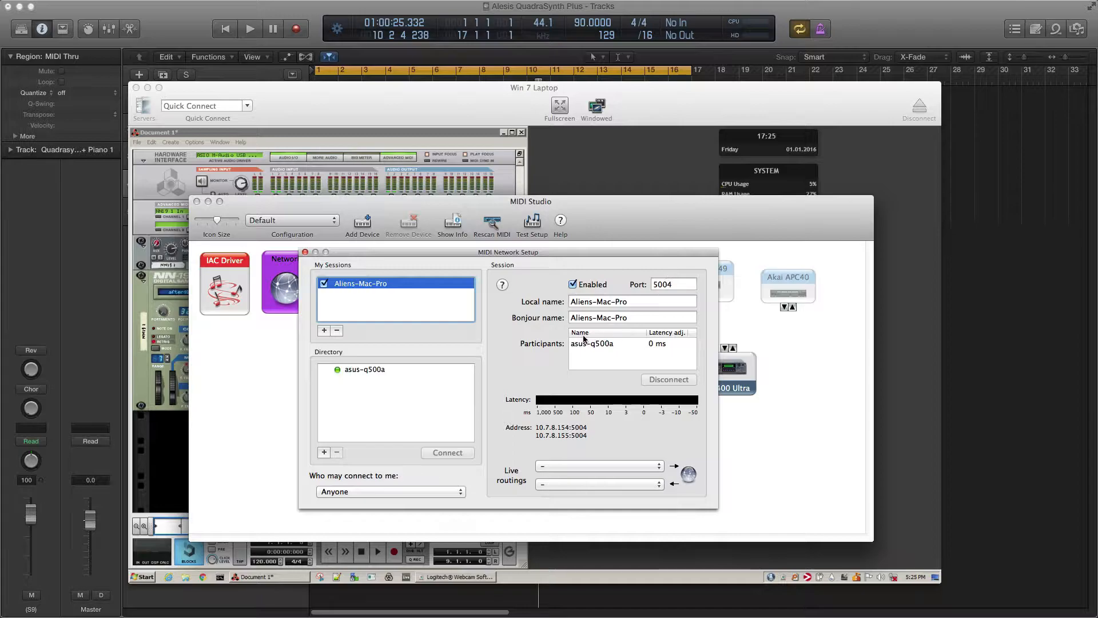
left_click(359, 369)
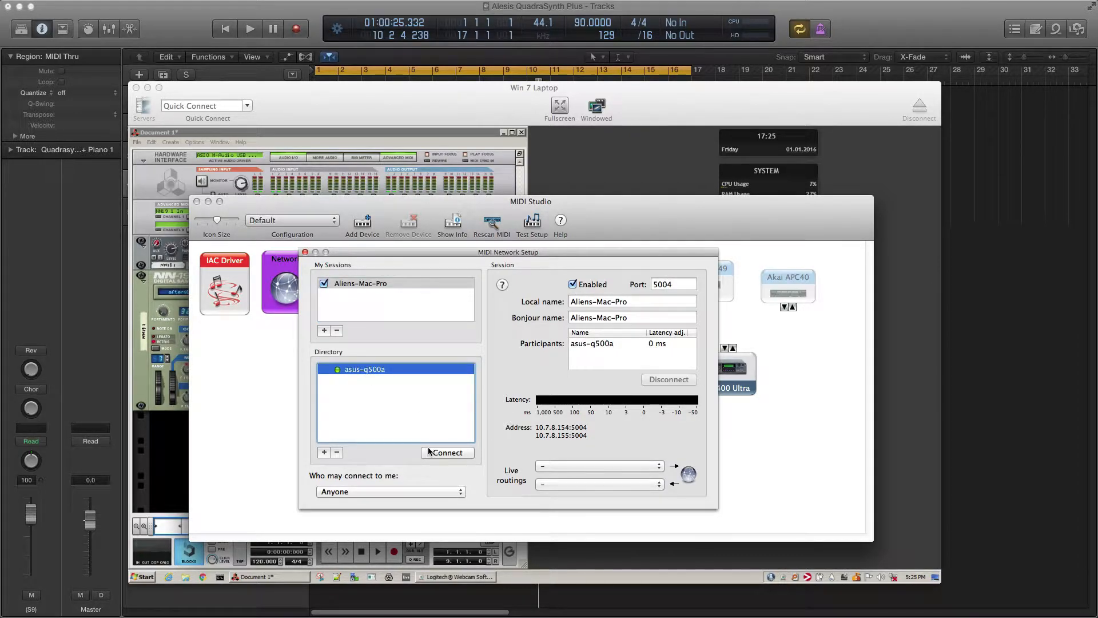
left_click_drag(455, 261, 462, 261)
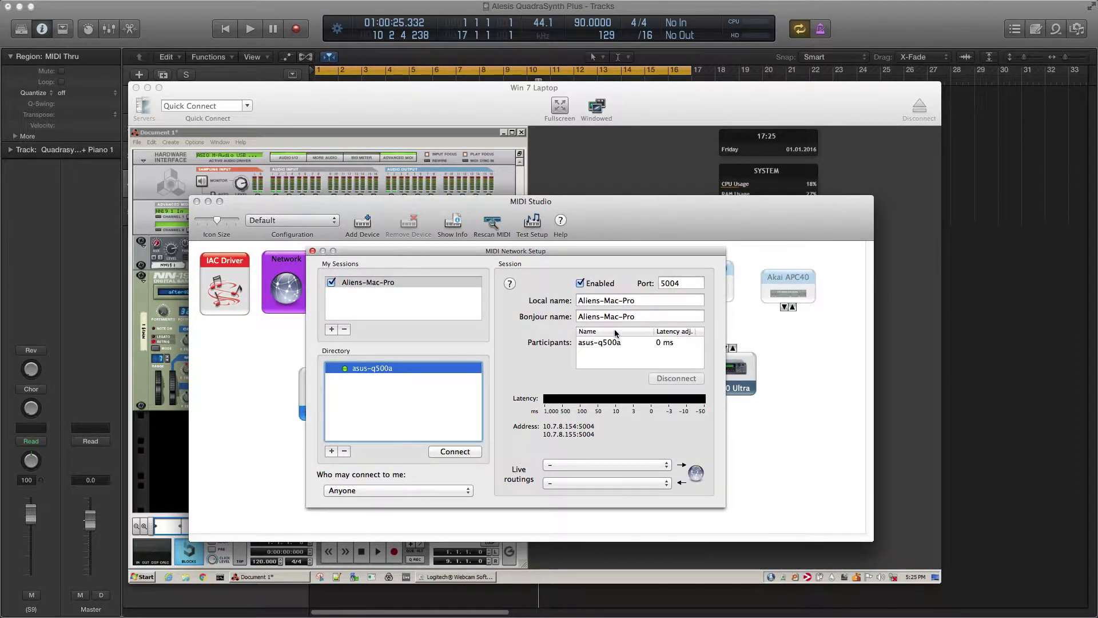
left_click(313, 251)
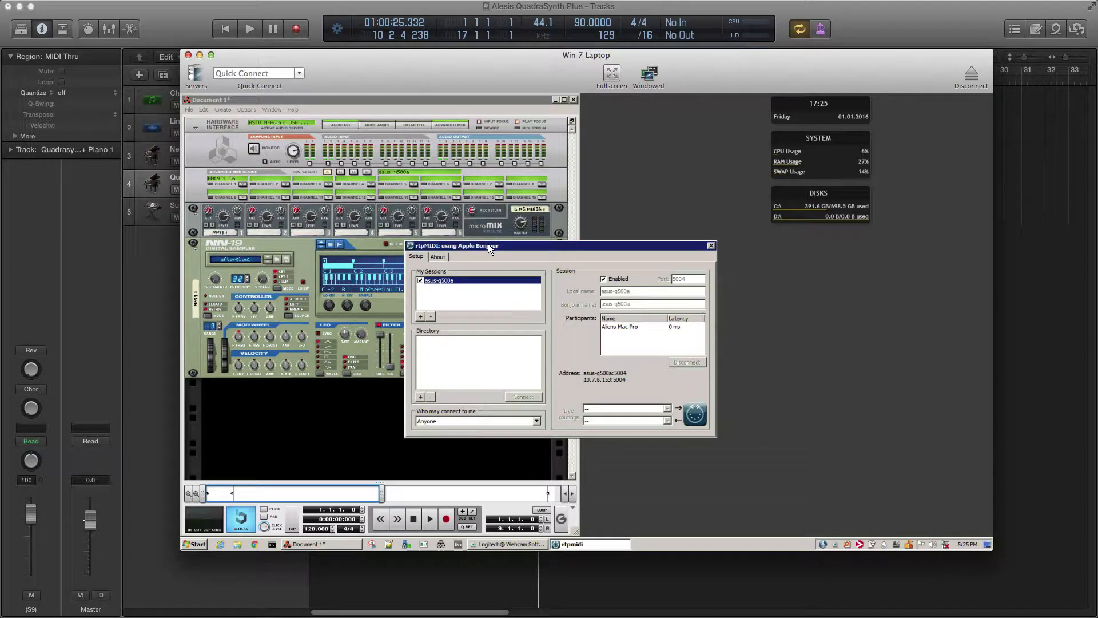
Step: Review the laptop's rtpMIDI session and its participants, compare with MIDI Studio on the Mac, and close rtpMIDI
left_click_drag(461, 250, 516, 231)
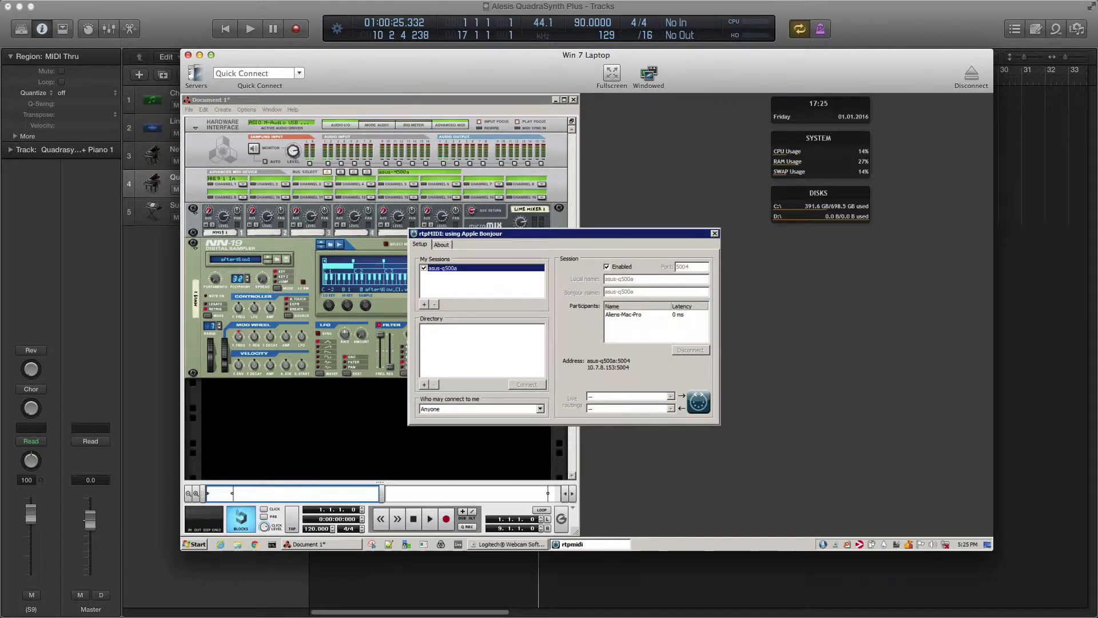
key("super+Tab")
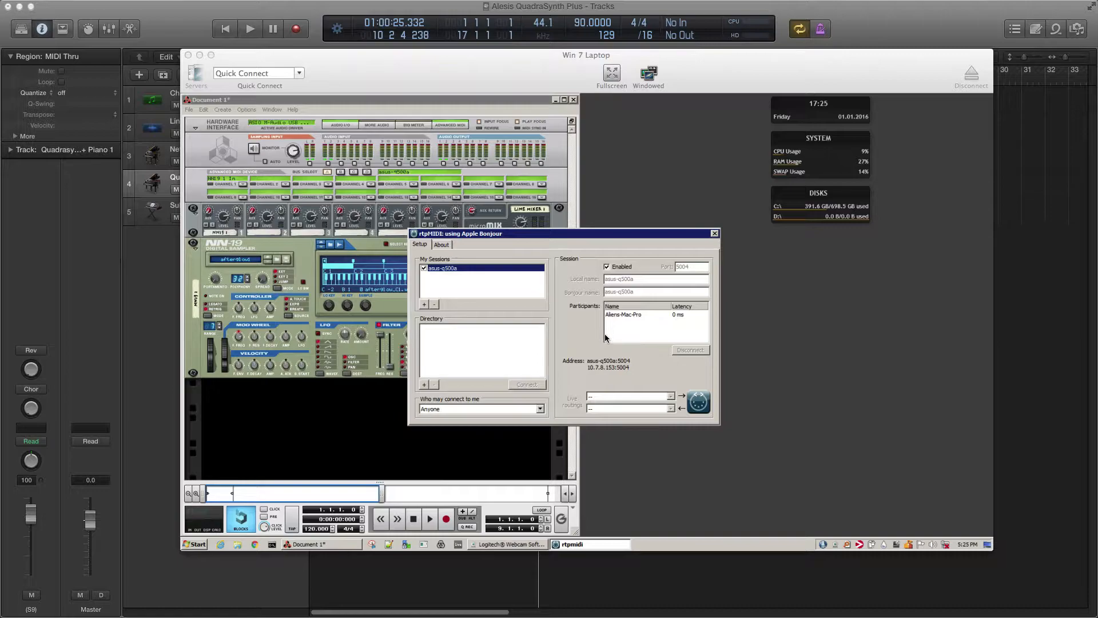
left_click_drag(573, 236, 607, 244)
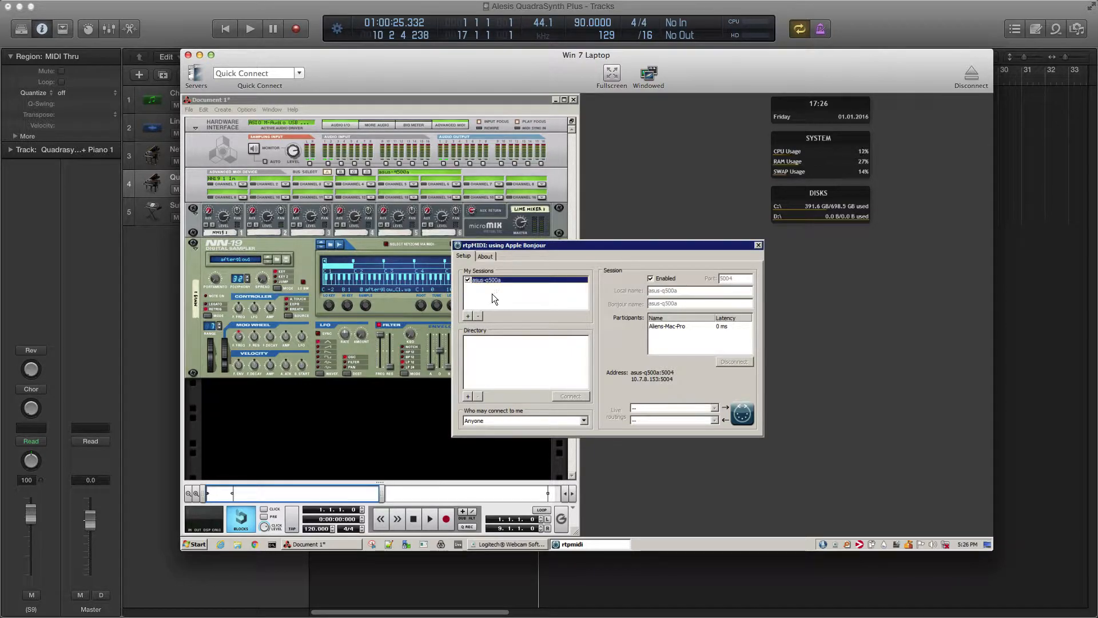
left_click_drag(0, 223, 802, 242)
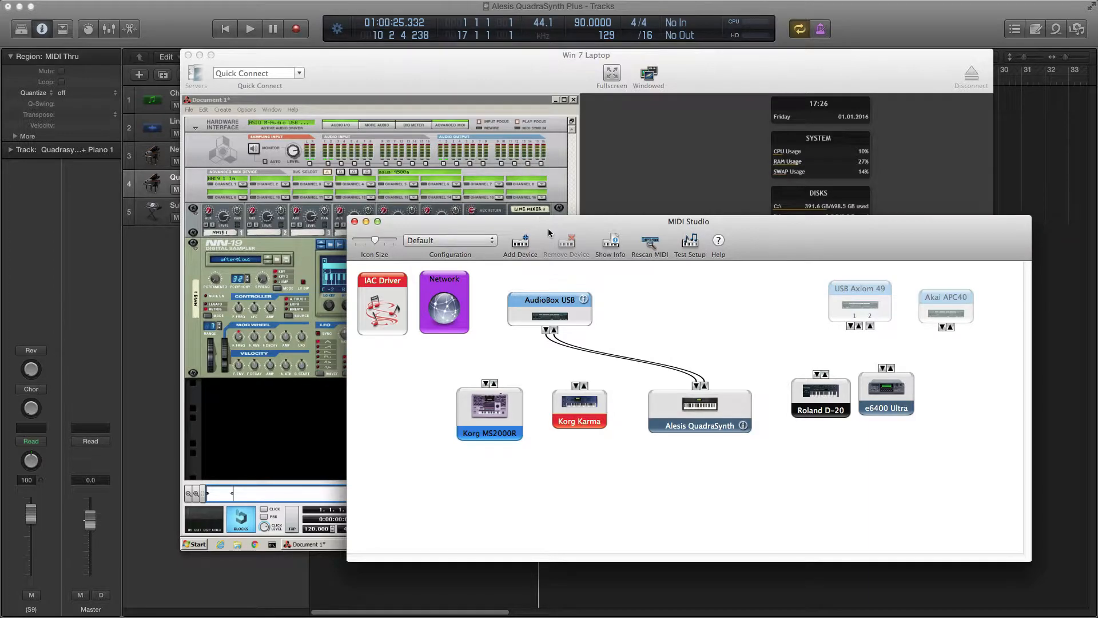
left_click_drag(547, 228, 0, 228)
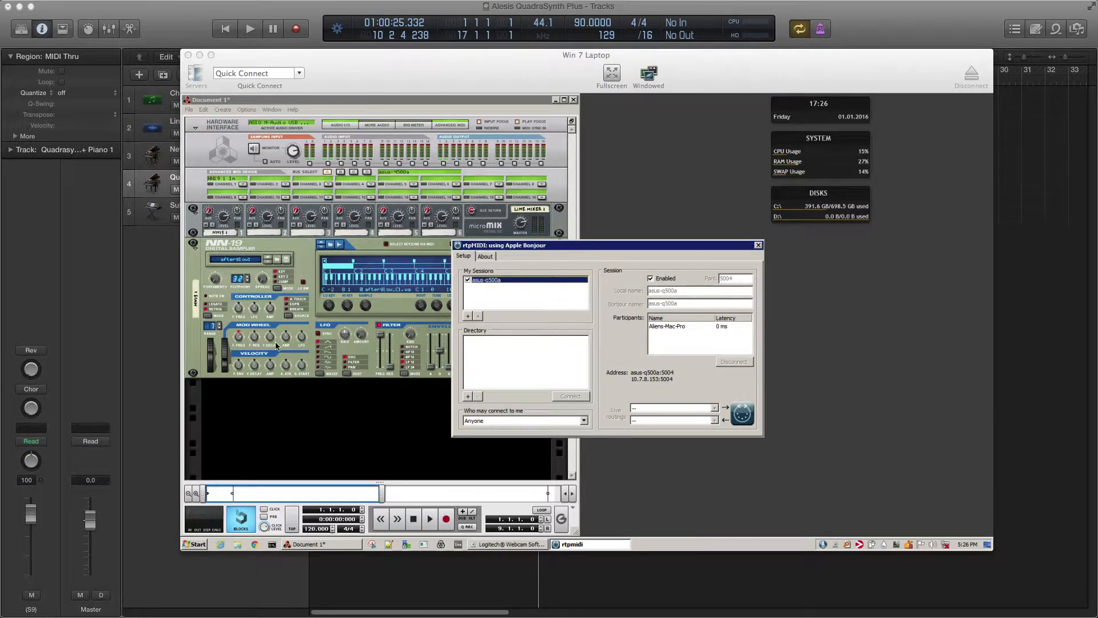
left_click(585, 252)
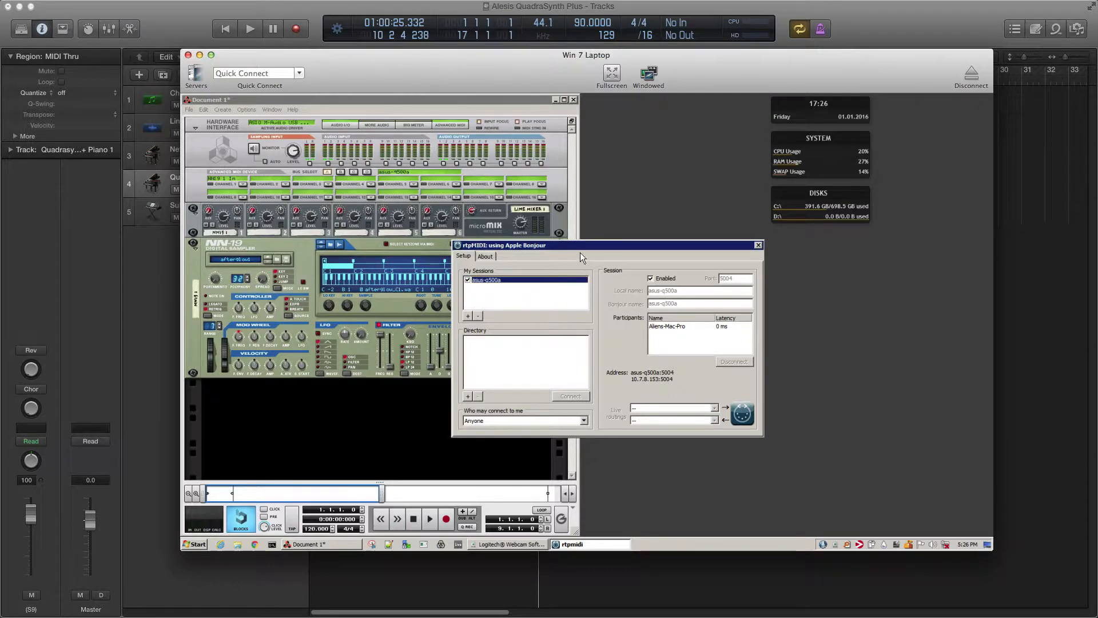
left_click(758, 246)
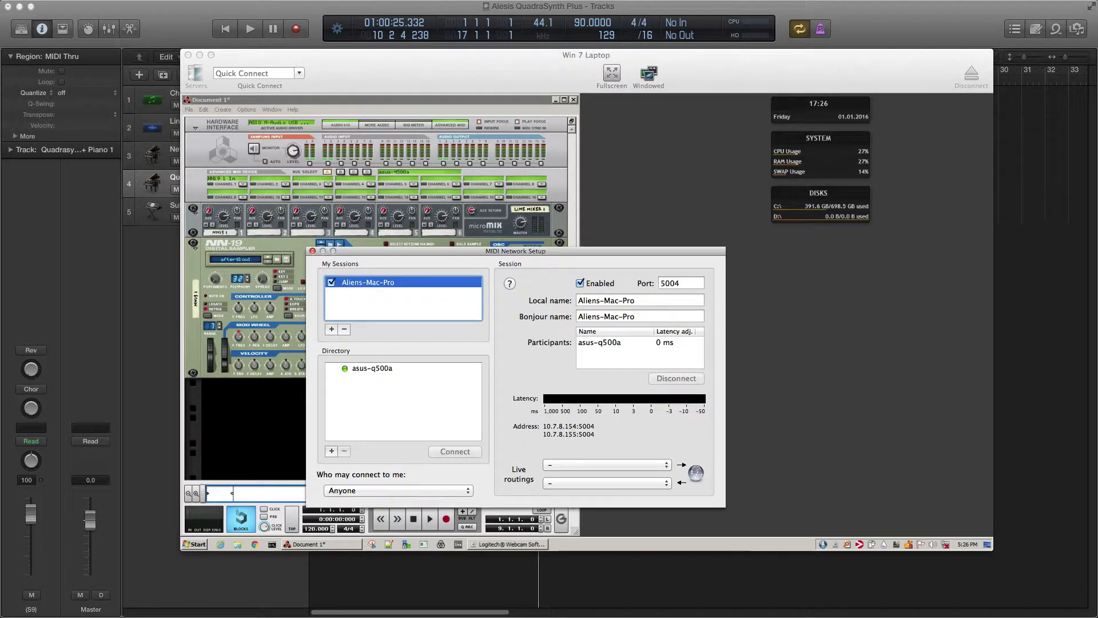
Step: Check asus-q500a in the directory and participants of the Mac's MIDI network session, and close the setup
left_click(360, 369)
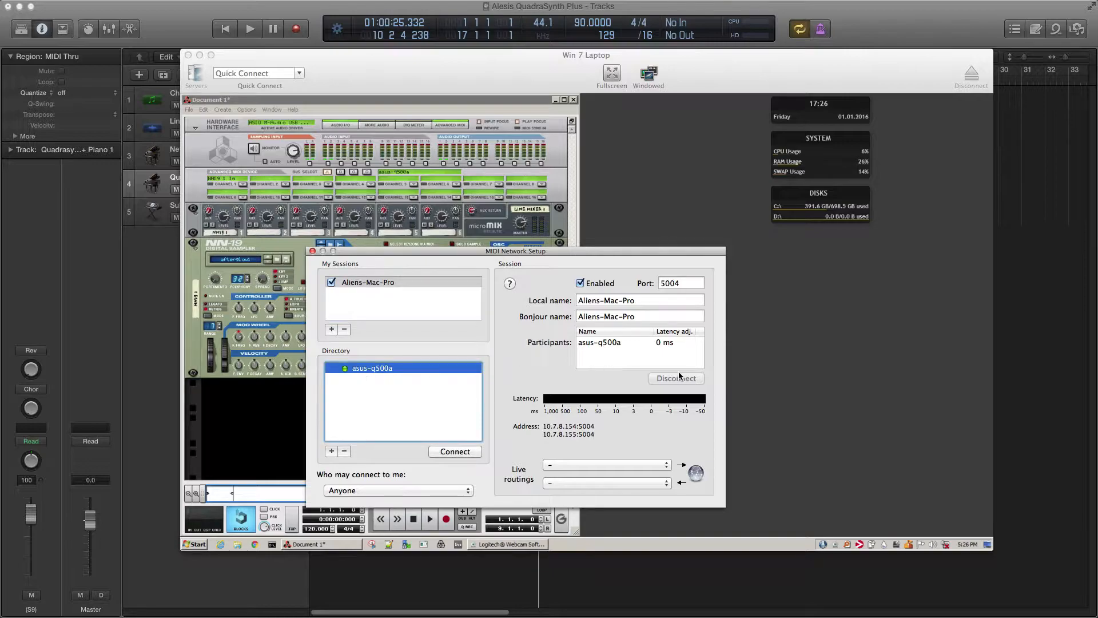
left_click(597, 341)
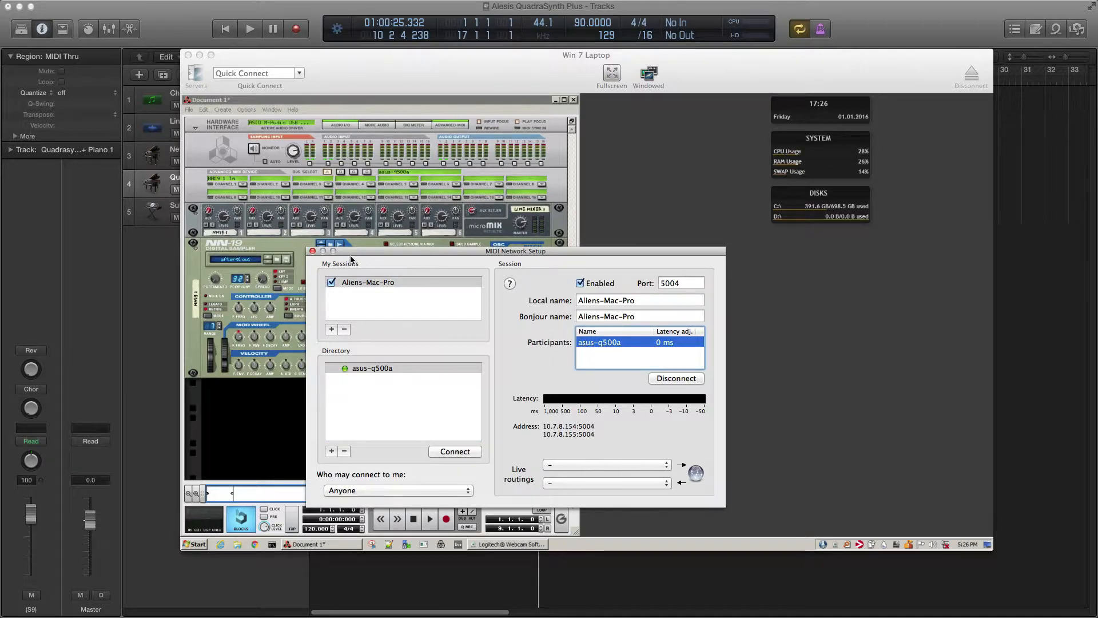
left_click(313, 251)
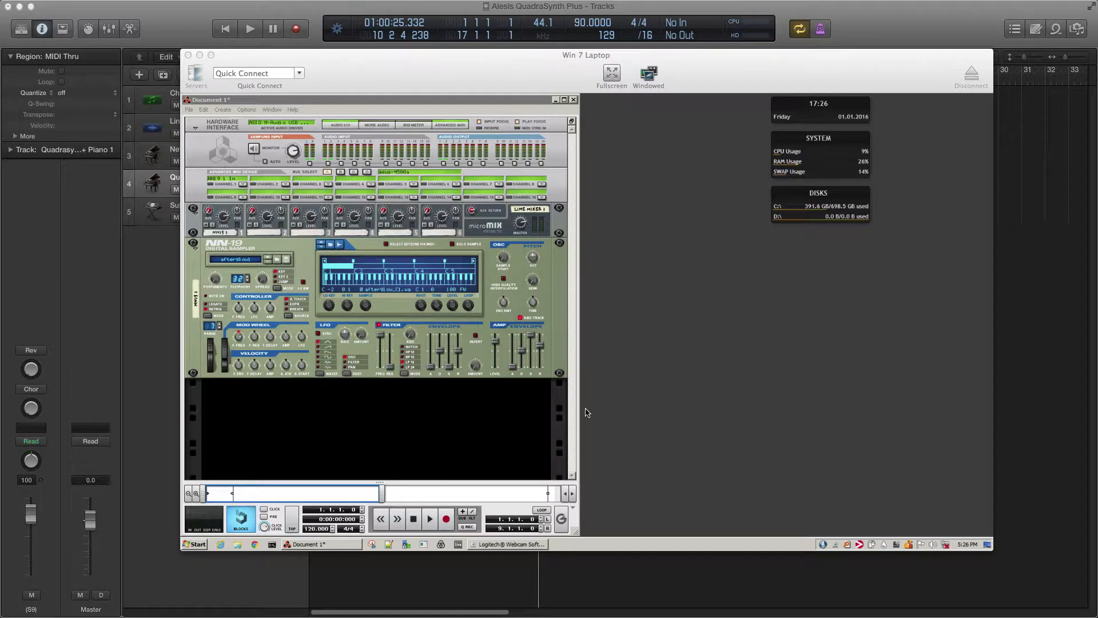
Step: Return to Reason on the remote laptop and open its preferences
left_click(578, 331)
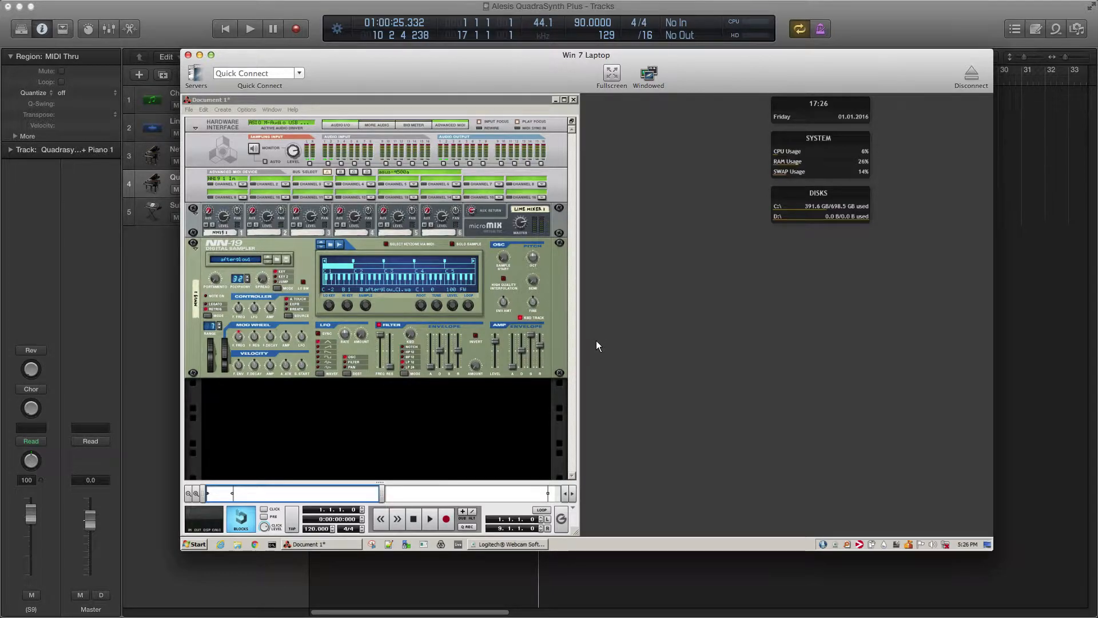
left_click(240, 111)
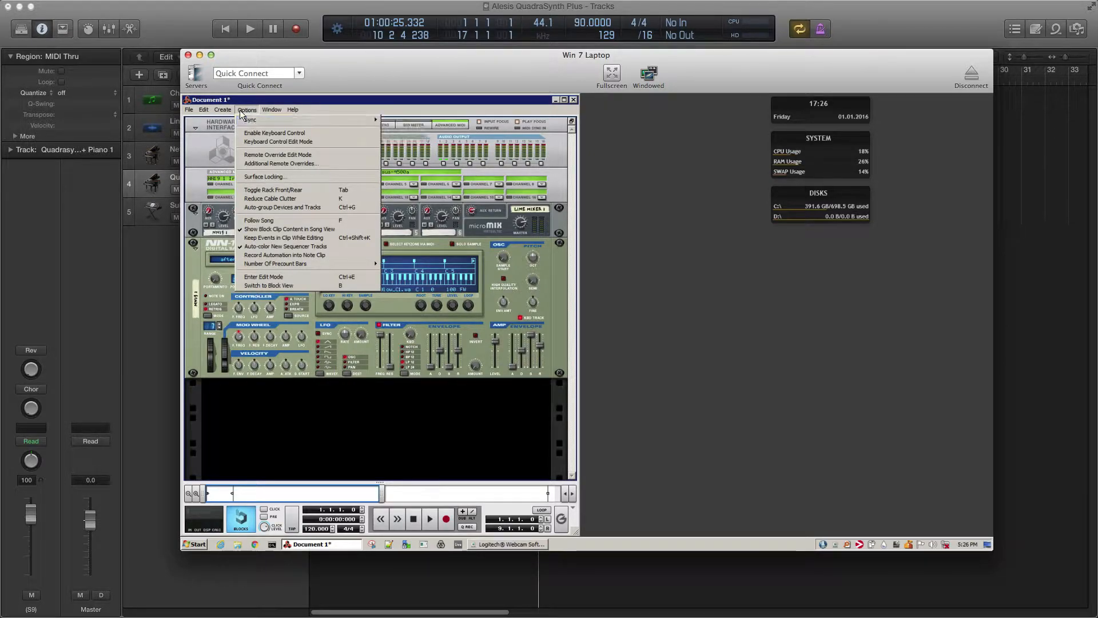
mouse_move(216, 113)
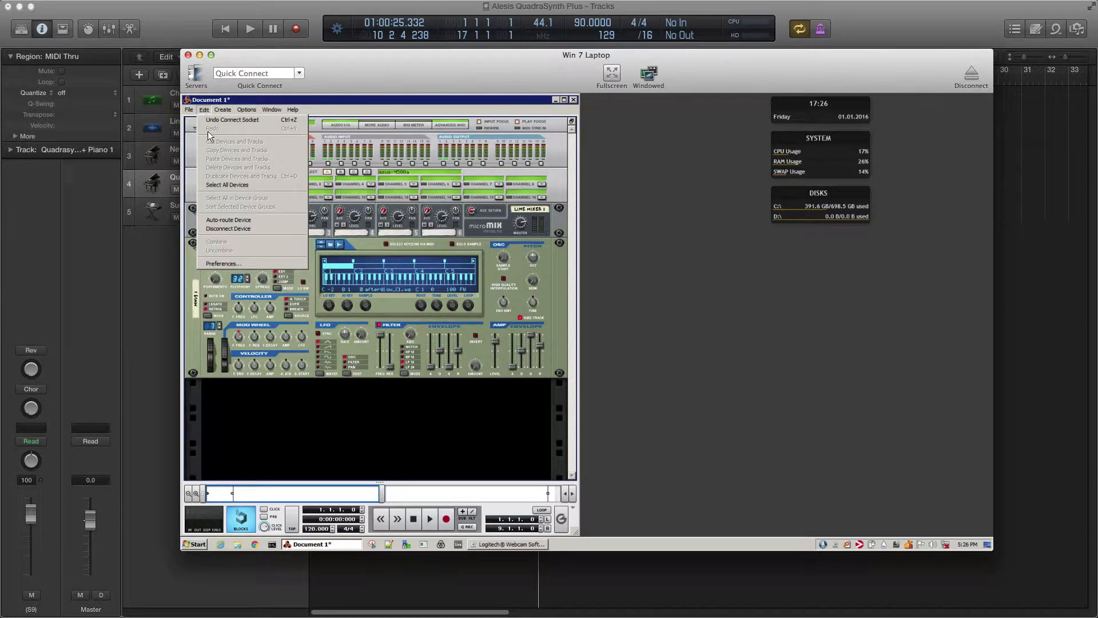
left_click(217, 263)
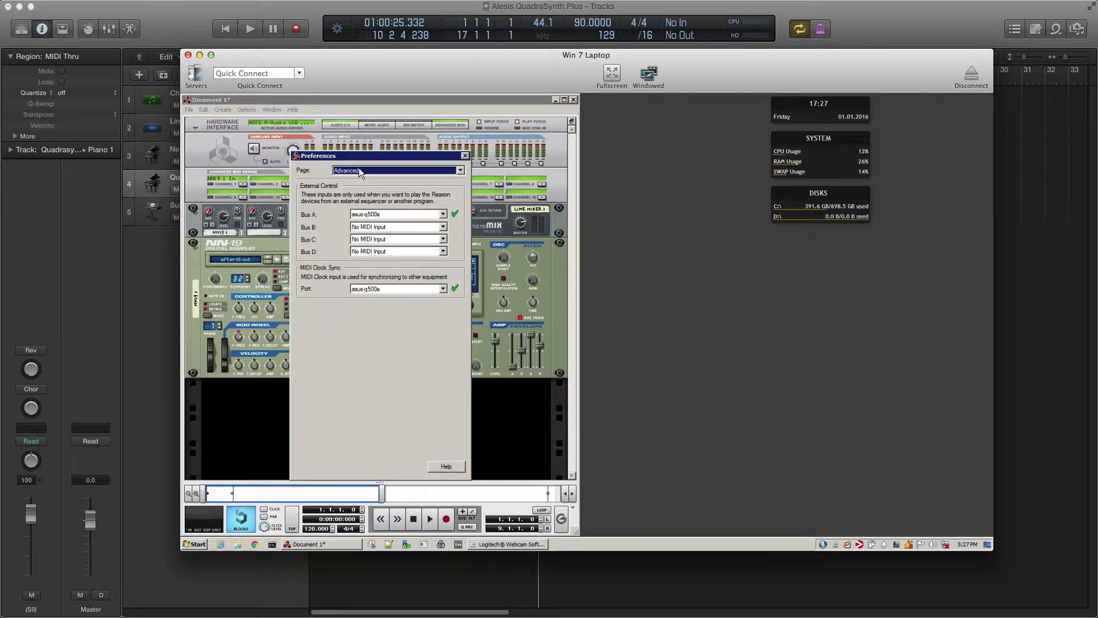
Step: Check the available MIDI inputs for External Control Bus A and Bus B and for the MIDI Clock Sync port
left_click(383, 215)
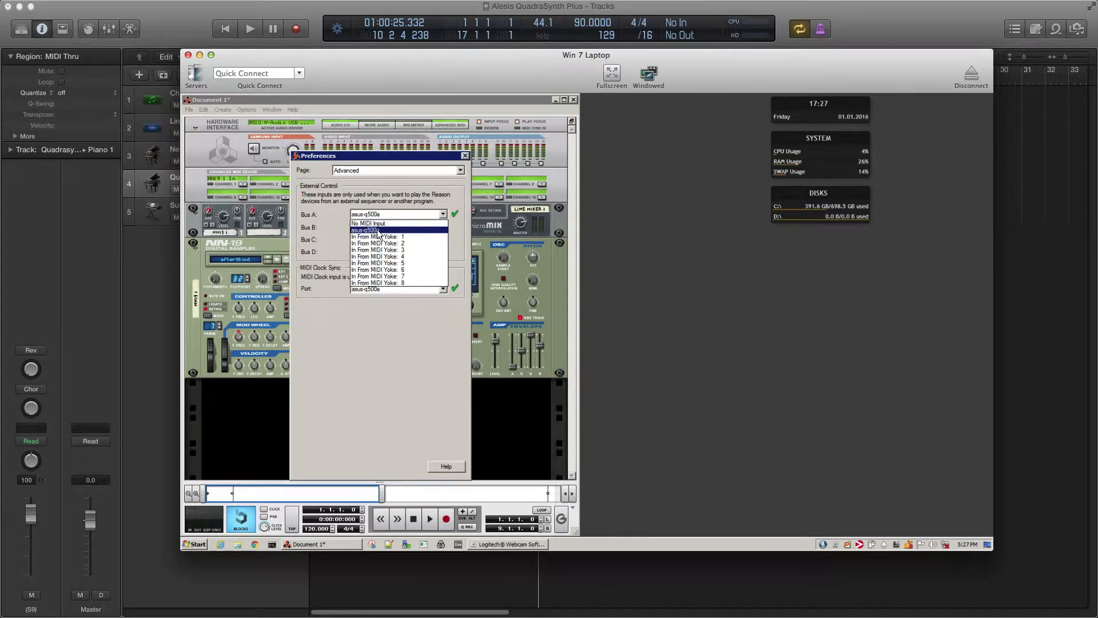
left_click(328, 212)
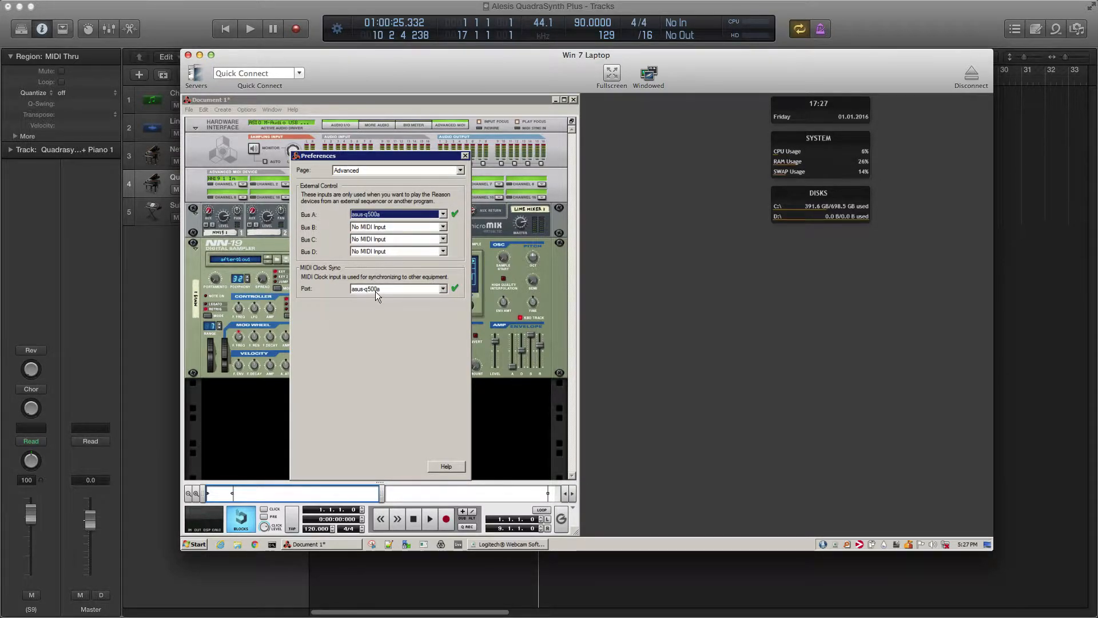
left_click(376, 227)
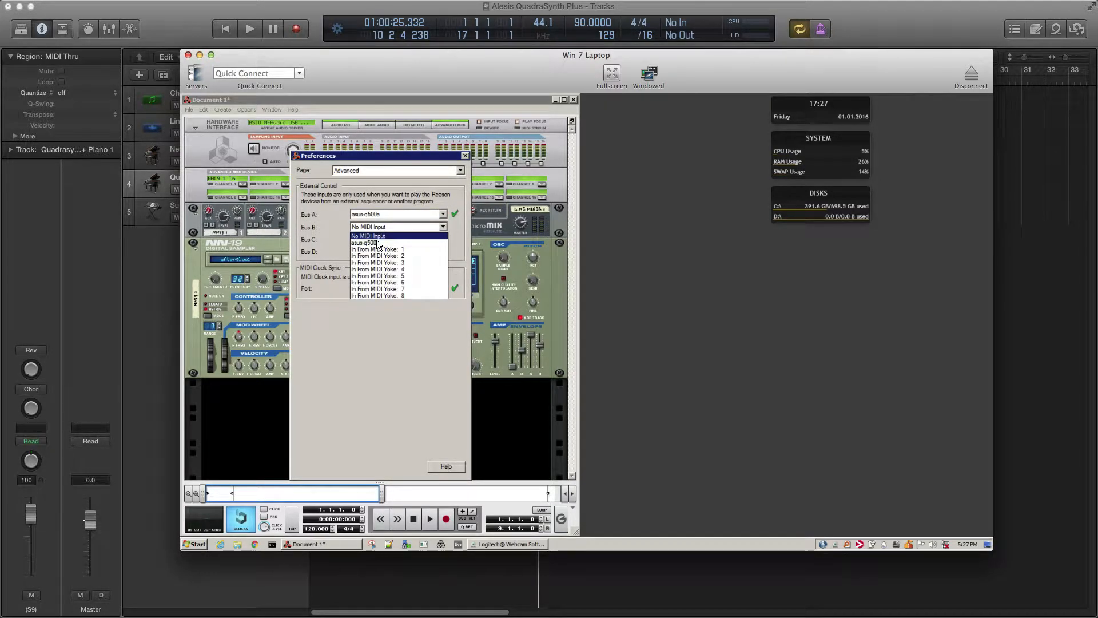
left_click(371, 235)
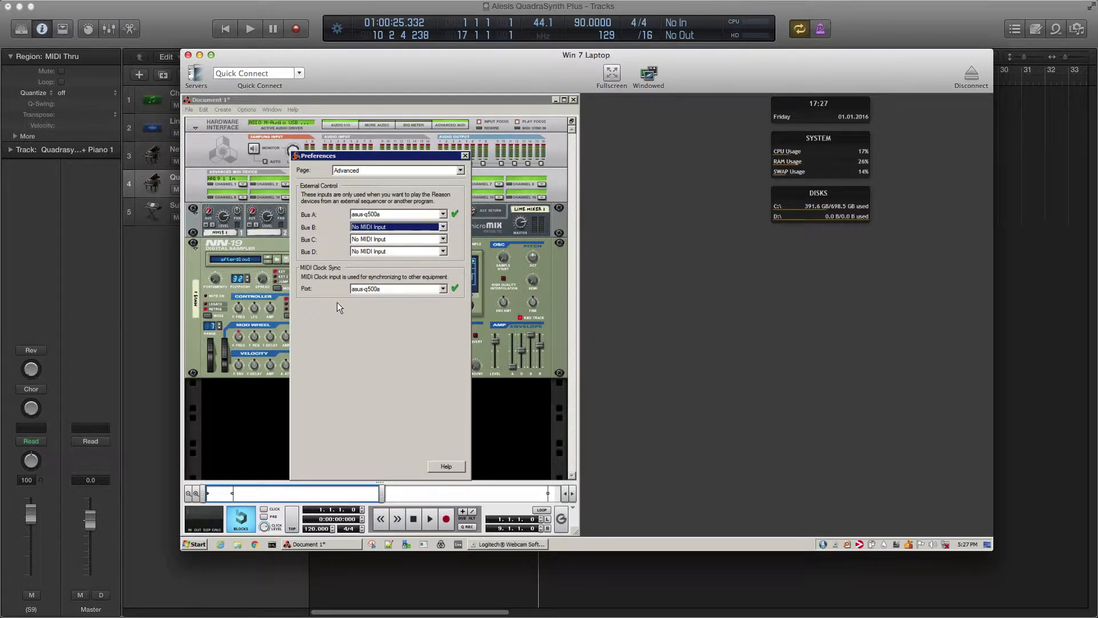
left_click(383, 290)
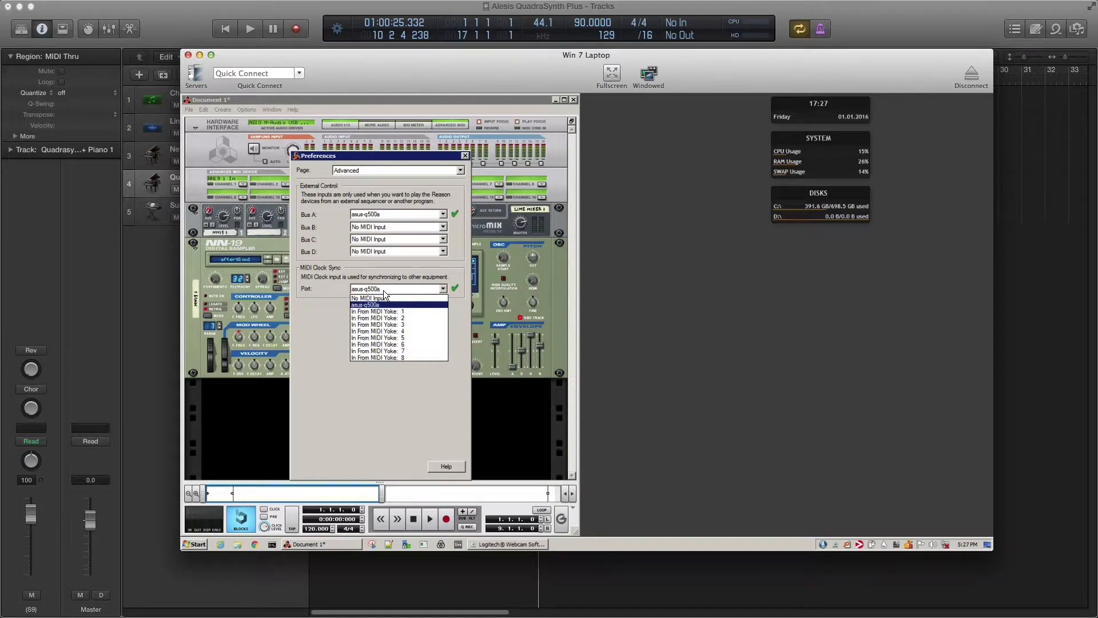
left_click(327, 290)
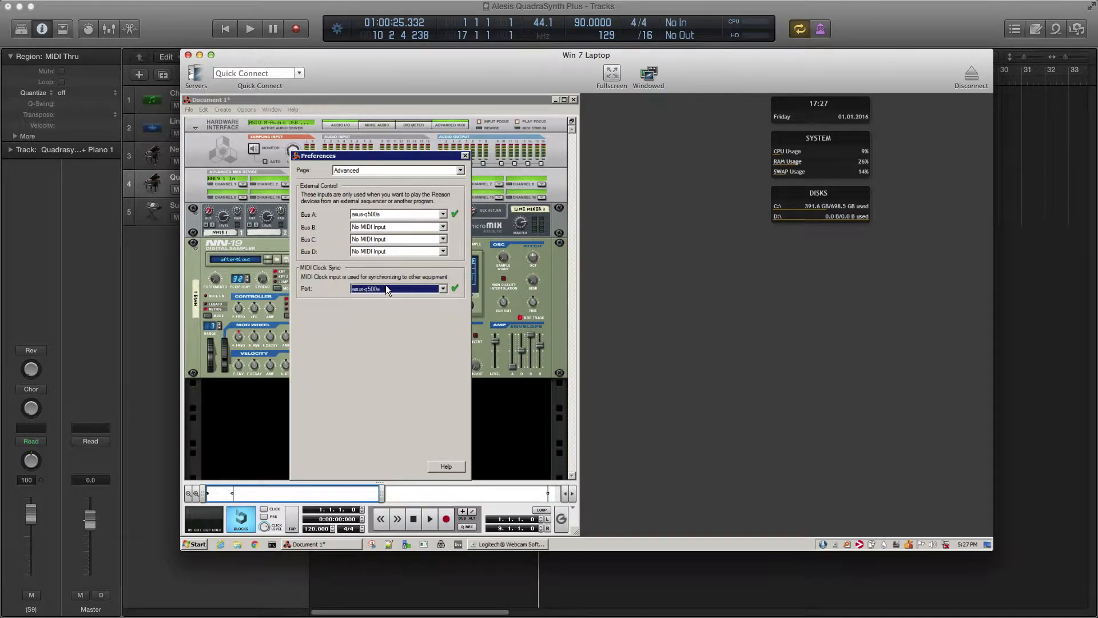
Step: Close the preferences, reposition the remote laptop window, and display the Advanced MIDI section of Reason's hardware interface
left_click(465, 155)
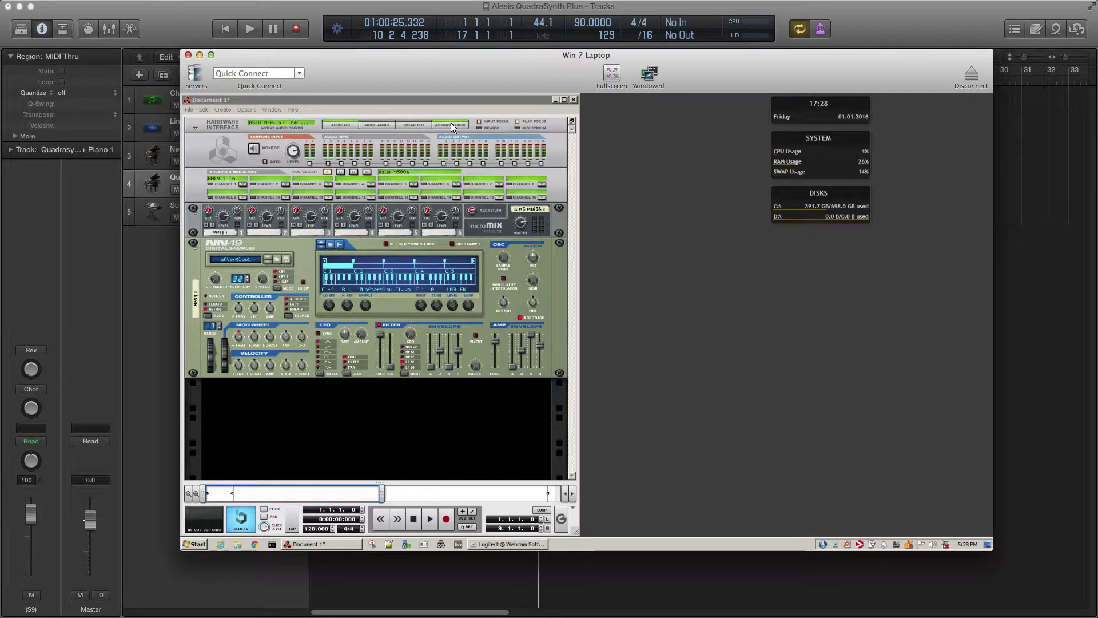
left_click_drag(453, 78, 380, 77)
left_click(541, 77)
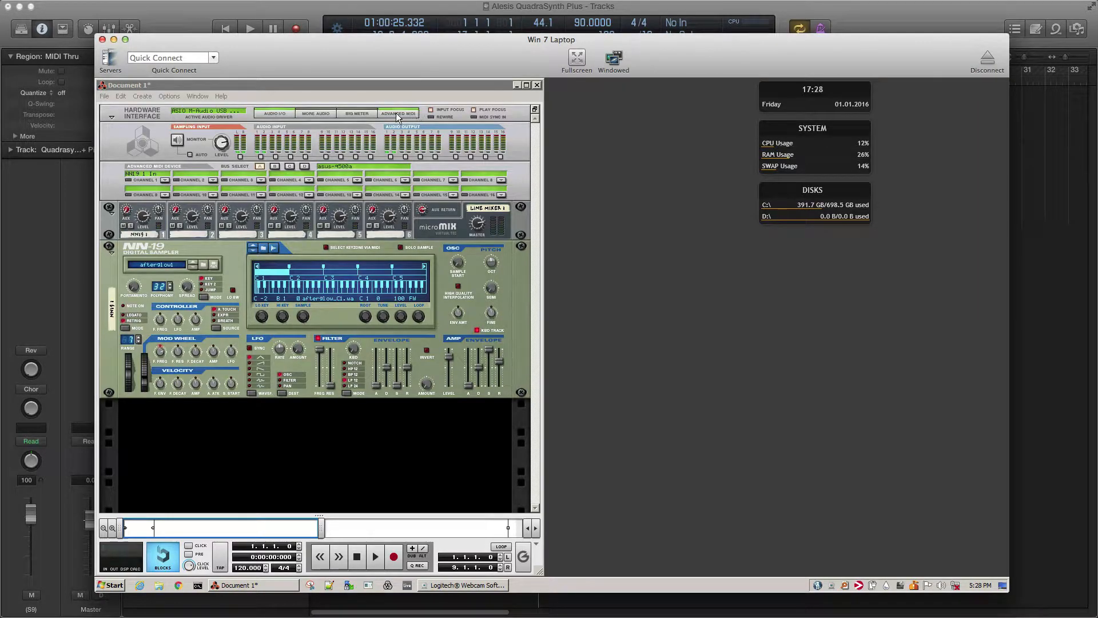
left_click(397, 114)
left_click(395, 114)
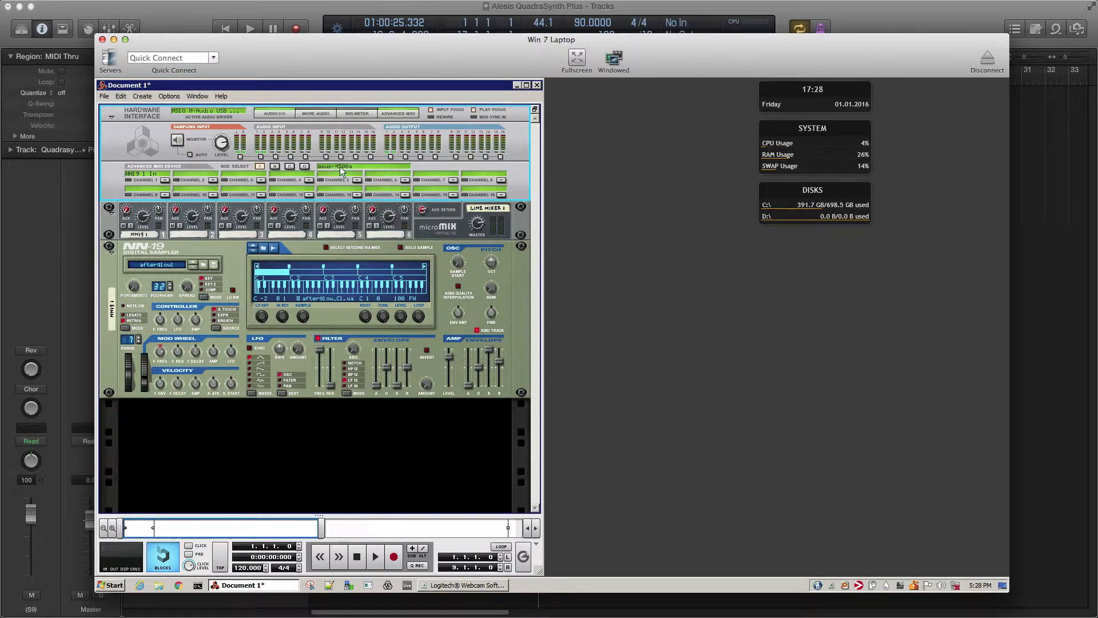
Step: Assign channel 1 of Reason's Advanced MIDI Device to NN19 1 (NN19 Sampler)
left_click(165, 181)
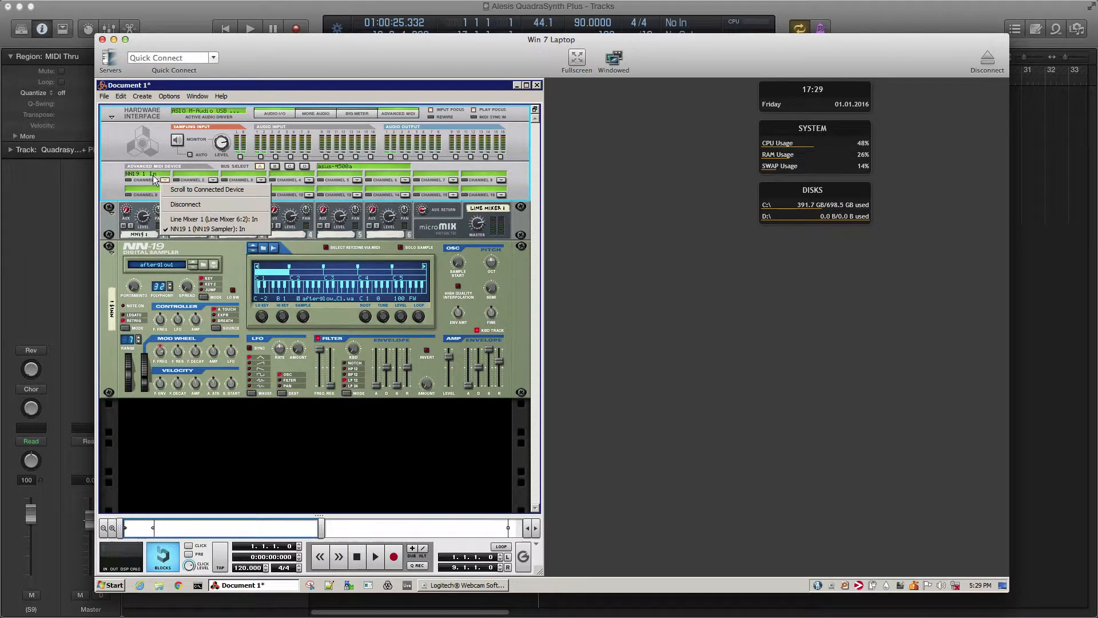
left_click(151, 174)
left_click(165, 180)
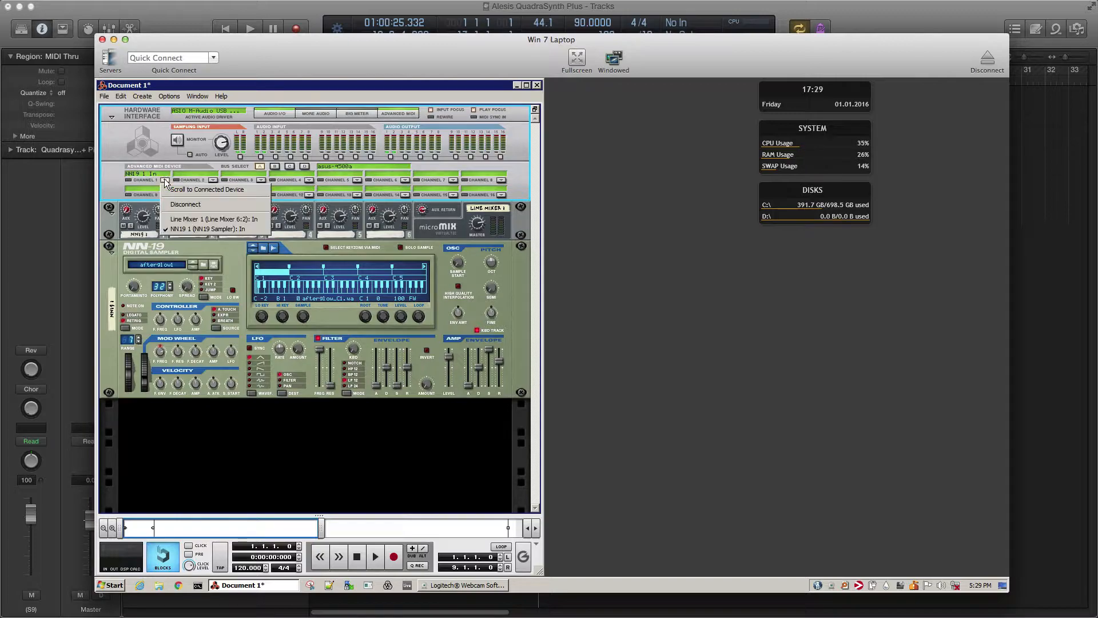
left_click(183, 229)
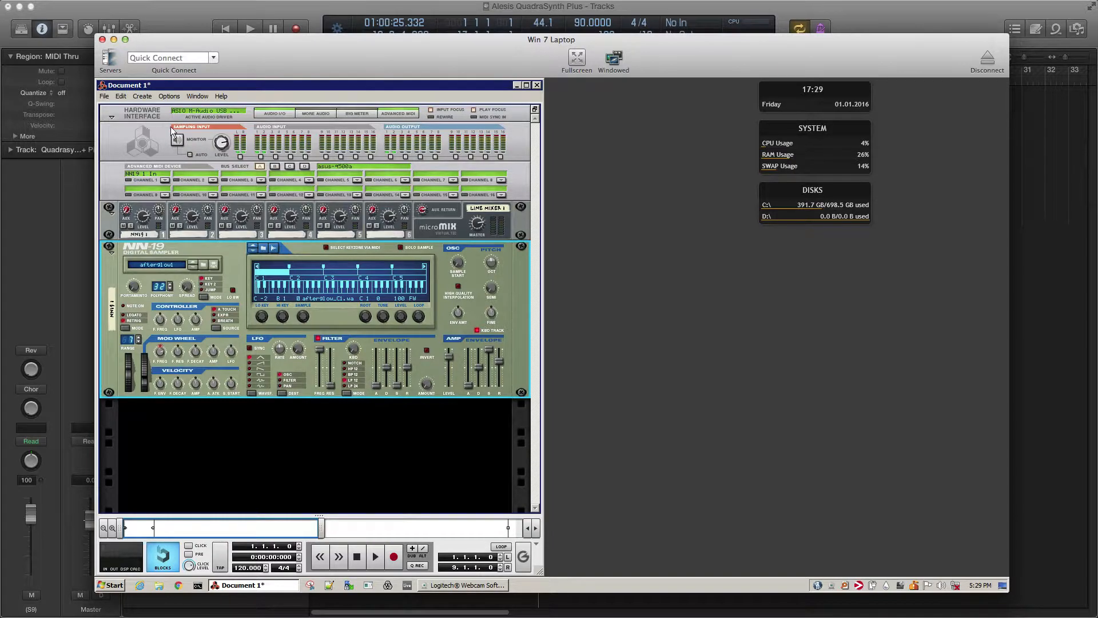
Step: Move the remote laptop window off the tracks and switch to the Logic project on the Mac
mouse_move(346, 86)
left_mouse_down()
mouse_move(370, 85)
mouse_move(346, 87)
left_mouse_up()
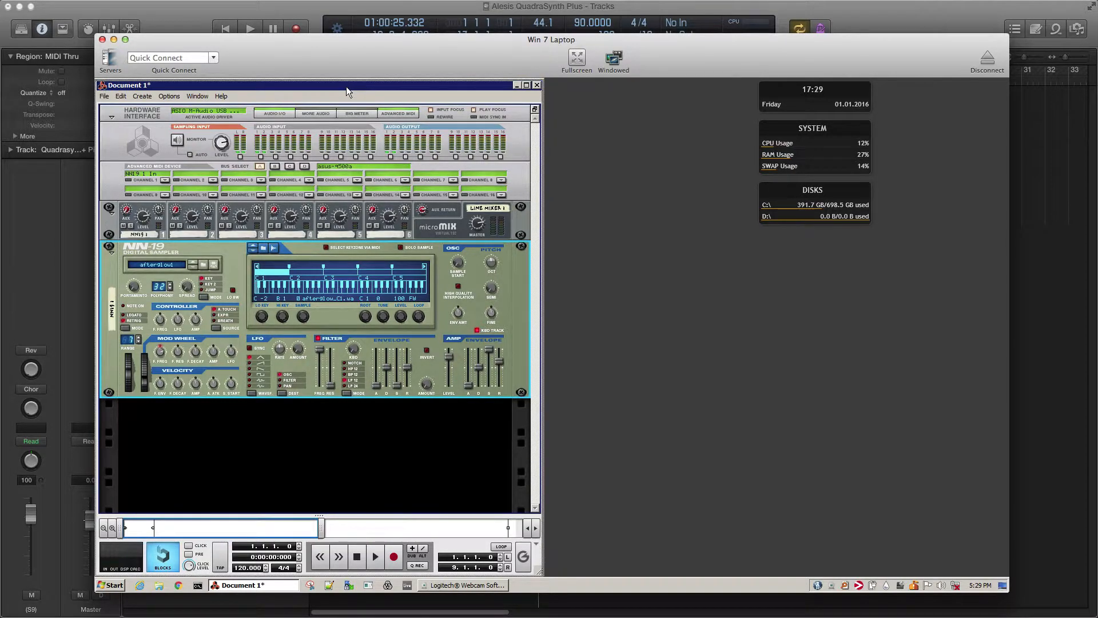
left_click_drag(740, 59, 782, 173)
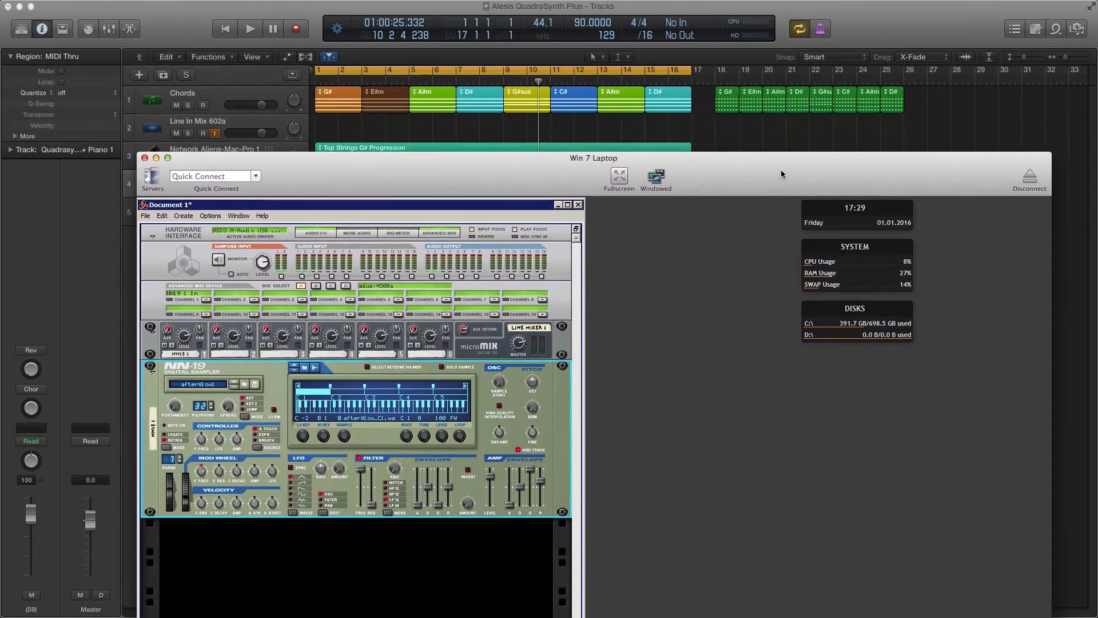
left_click(426, 264)
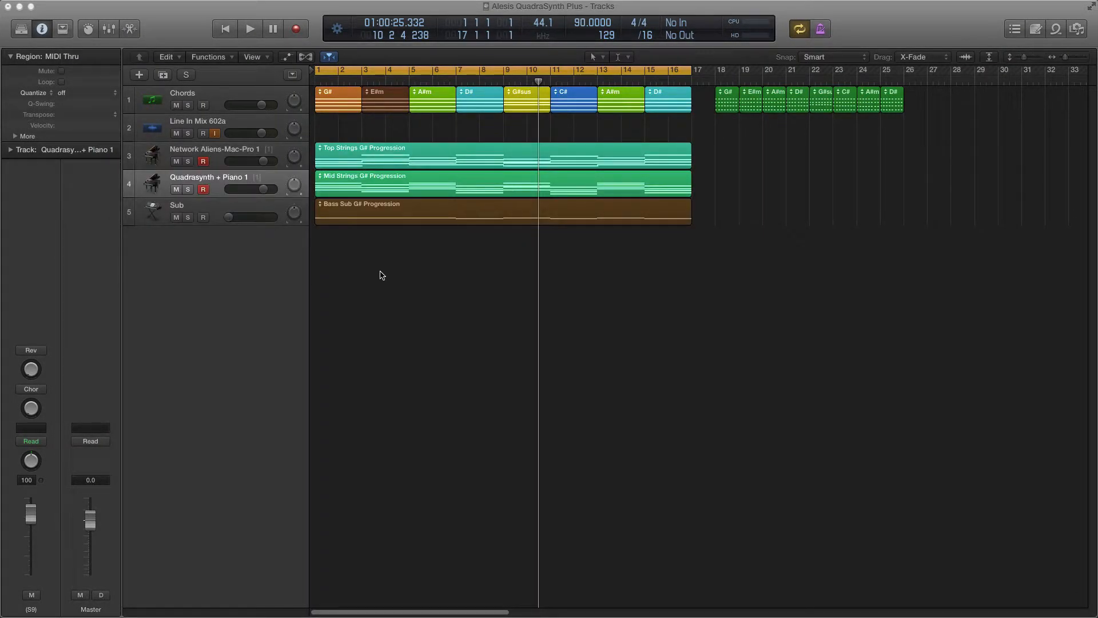
left_click(396, 253)
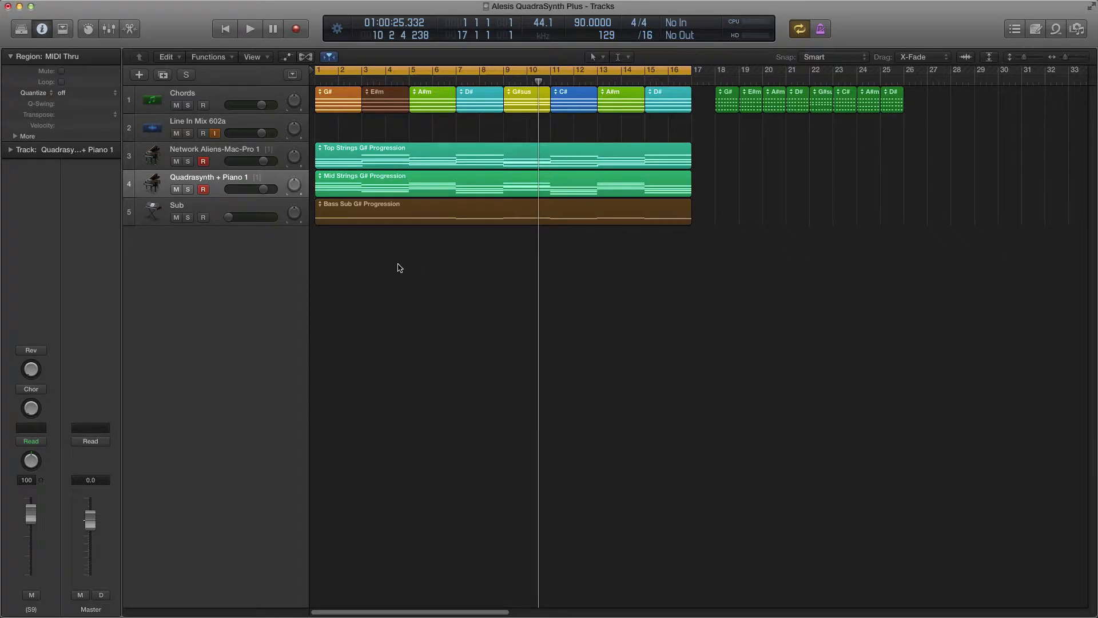
Step: Check the output ports and channels offered for a new External MIDI track, including Network Aliens-Mac-Pro, and cancel its creation
left_click(139, 75)
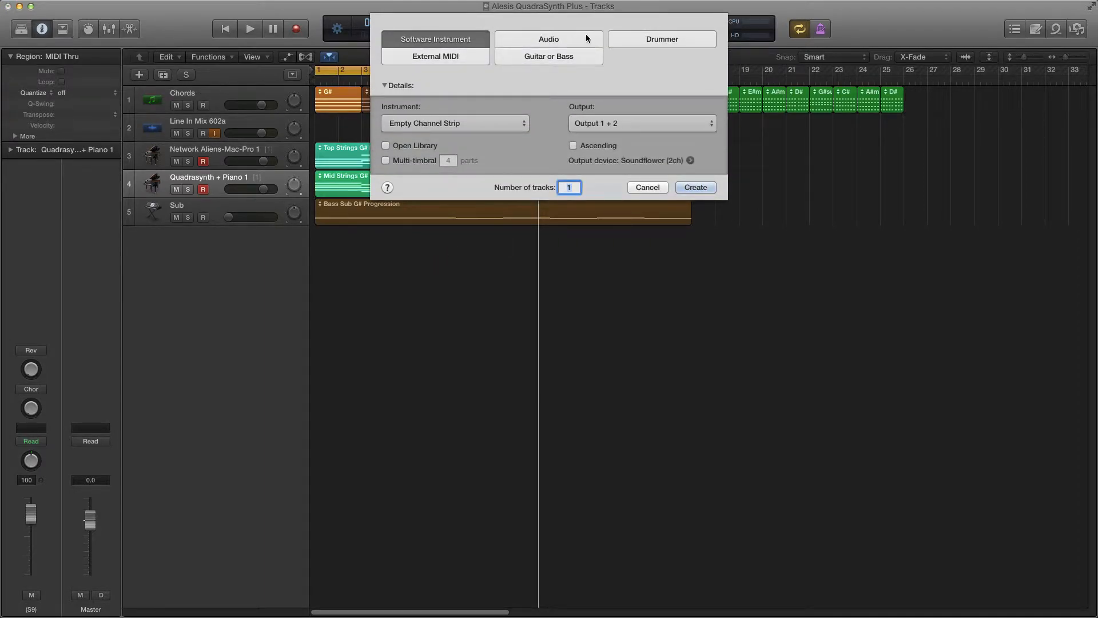
left_click(444, 56)
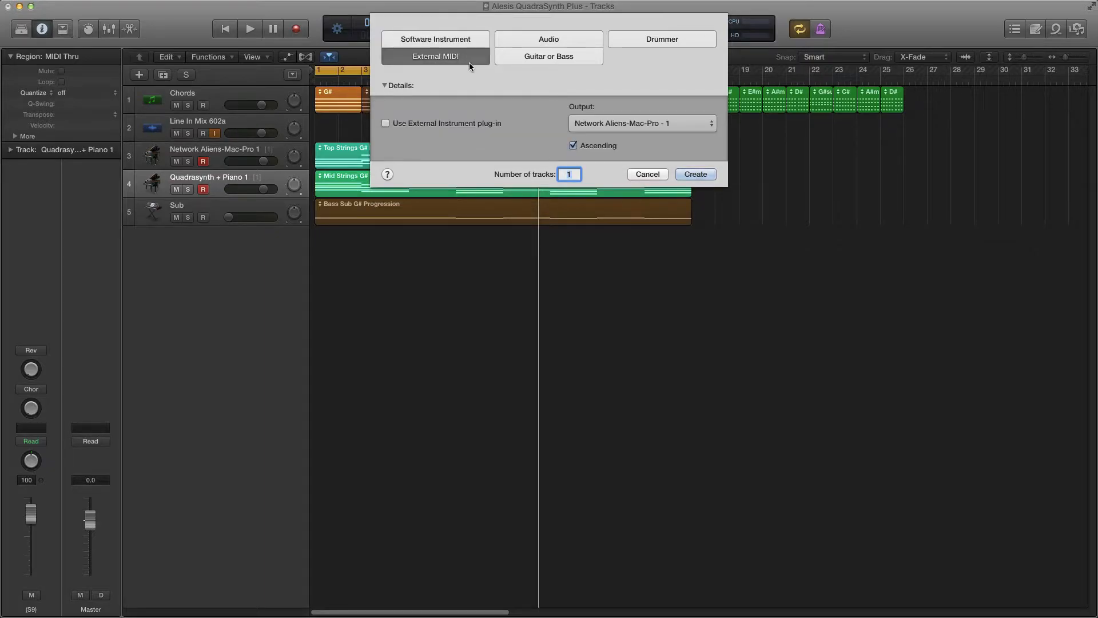
left_click(618, 124)
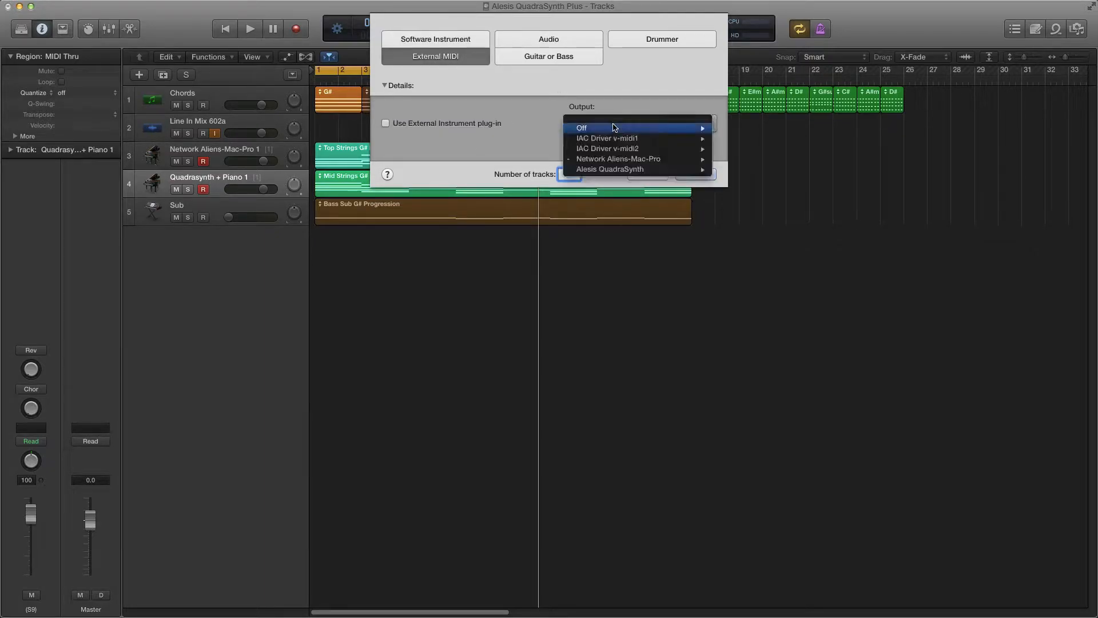
mouse_move(609, 150)
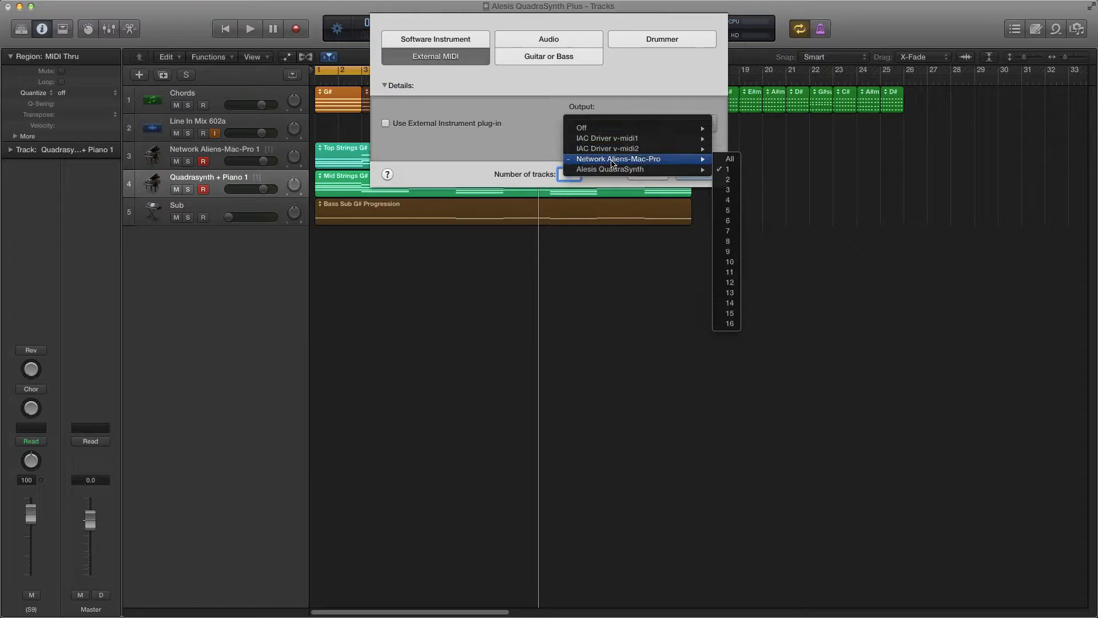
mouse_move(622, 171)
left_click(728, 174)
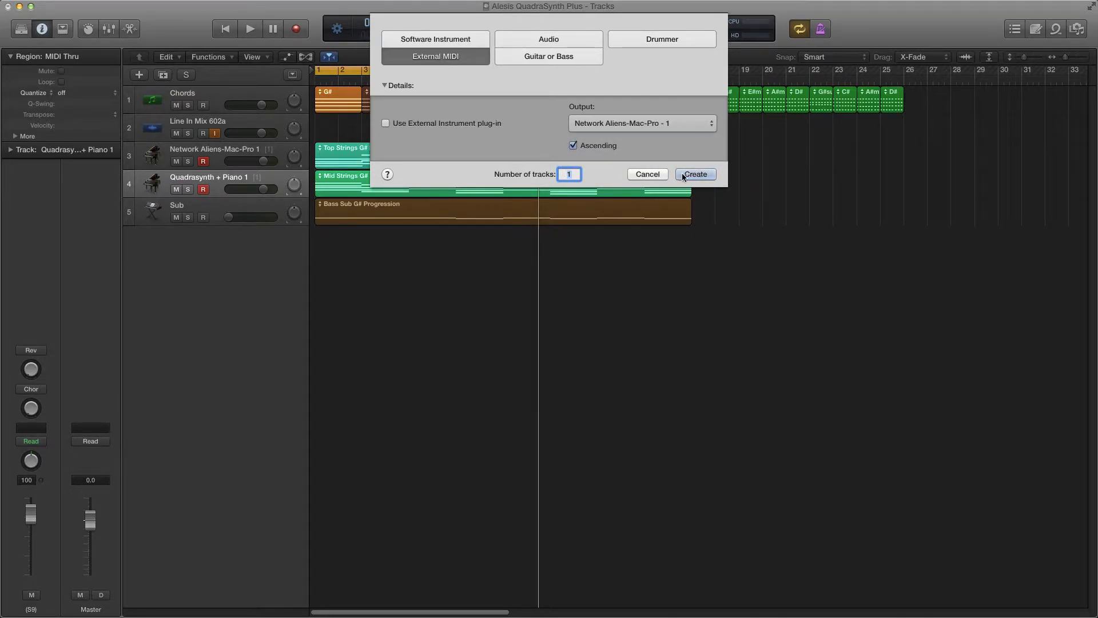
left_click(648, 175)
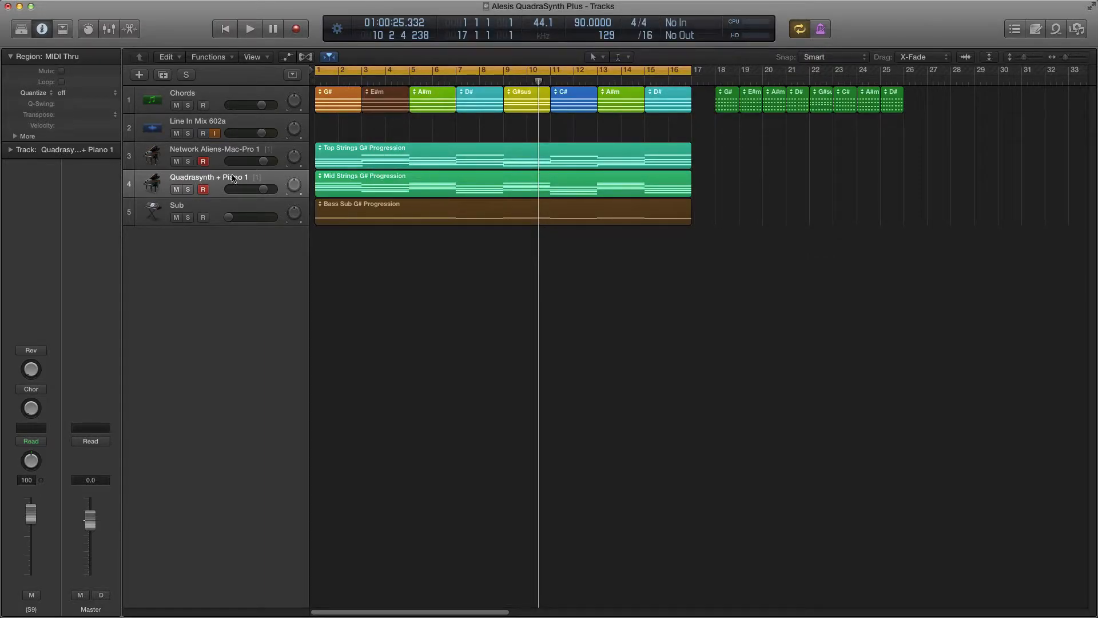
Step: Inspect the port and channel parameters of the Network Aliens-Mac-Pro 1 track, and collapse its track details
left_click(218, 153)
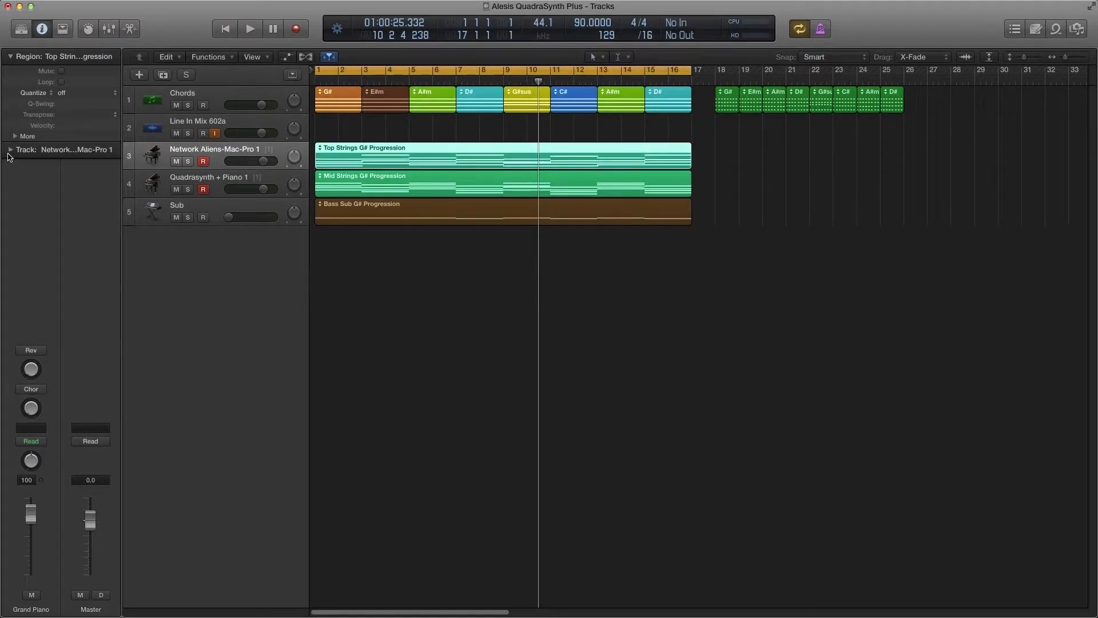
left_click(10, 151)
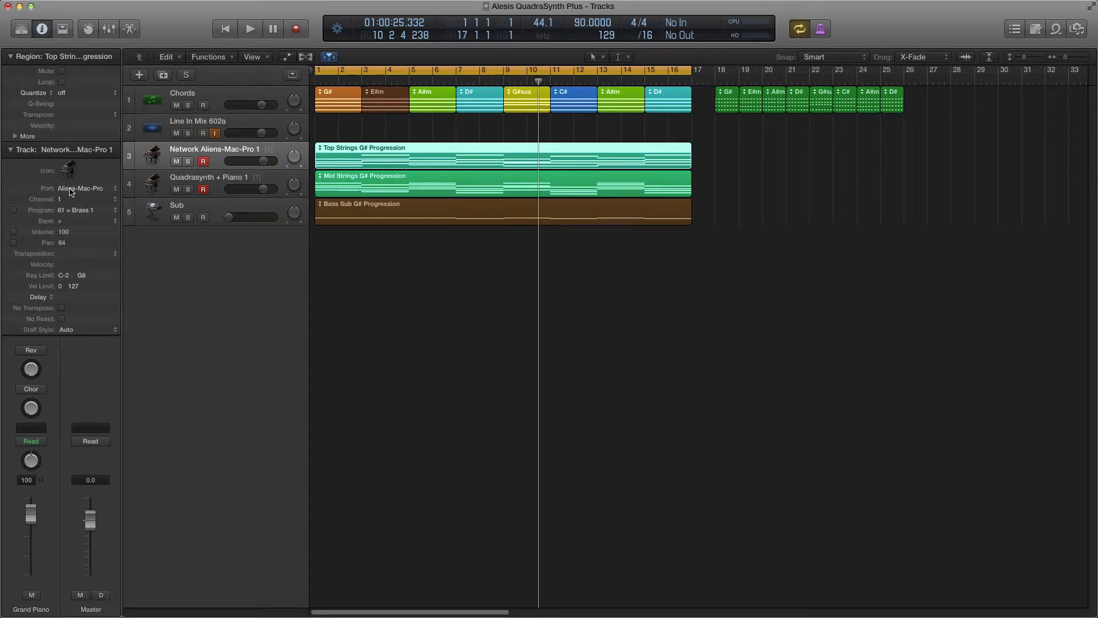
left_click(74, 190)
left_click(74, 192)
left_click(74, 201)
left_click(20, 189)
left_click(11, 150)
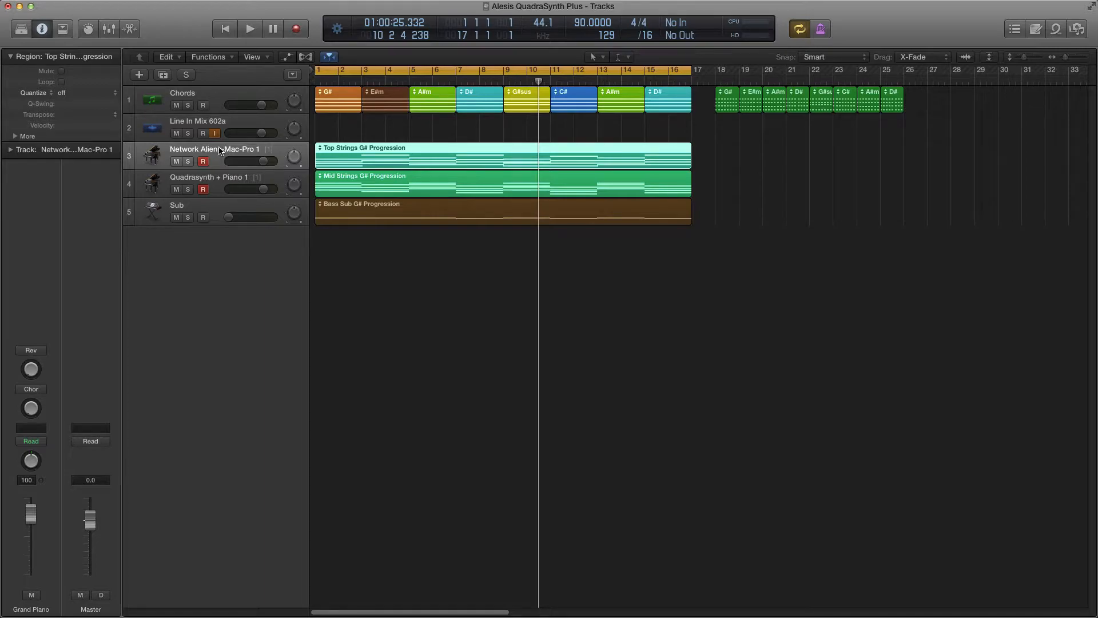
Step: Select the Line In Mix 602a track, set the Mac's sound input device to Line In, and close the sound settings
left_click(225, 124)
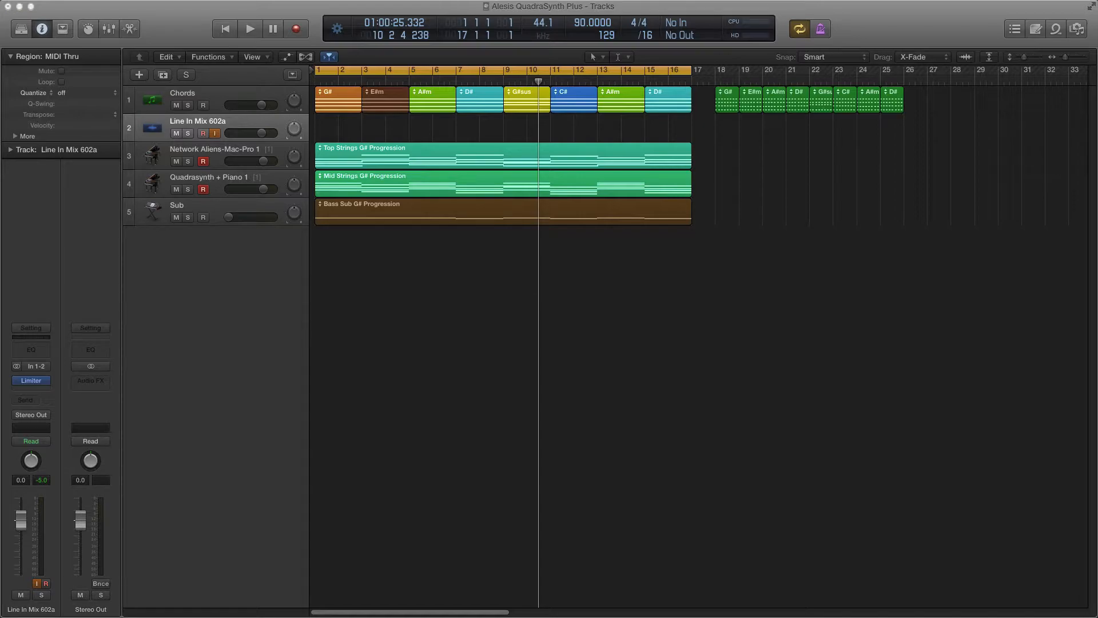
left_click_drag(272, 197, 449, 241)
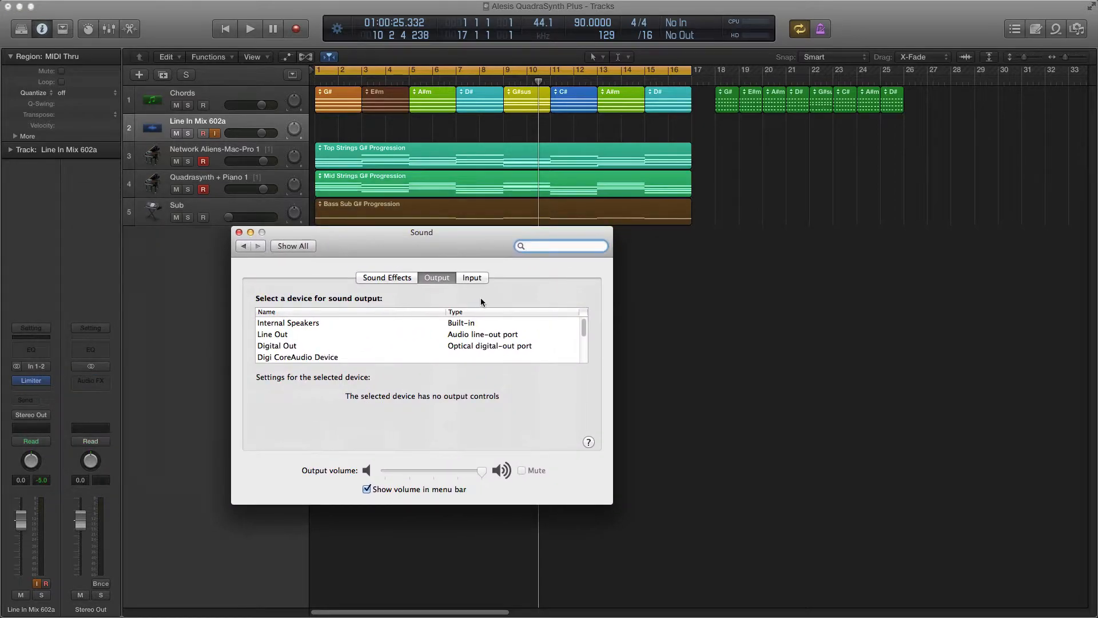
left_click(468, 280)
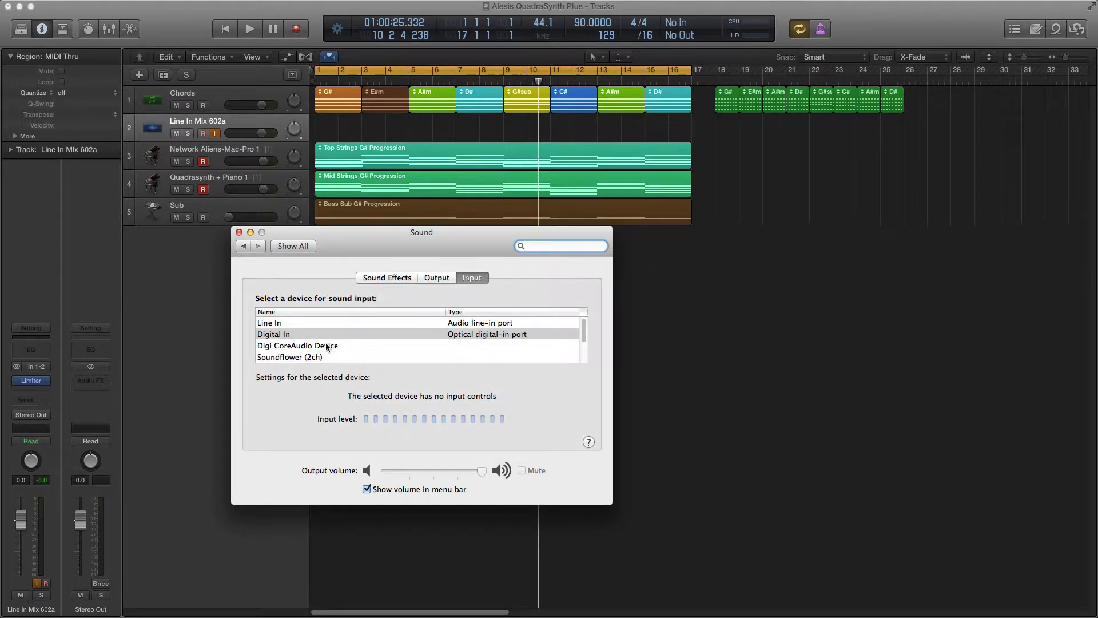
left_click(292, 324)
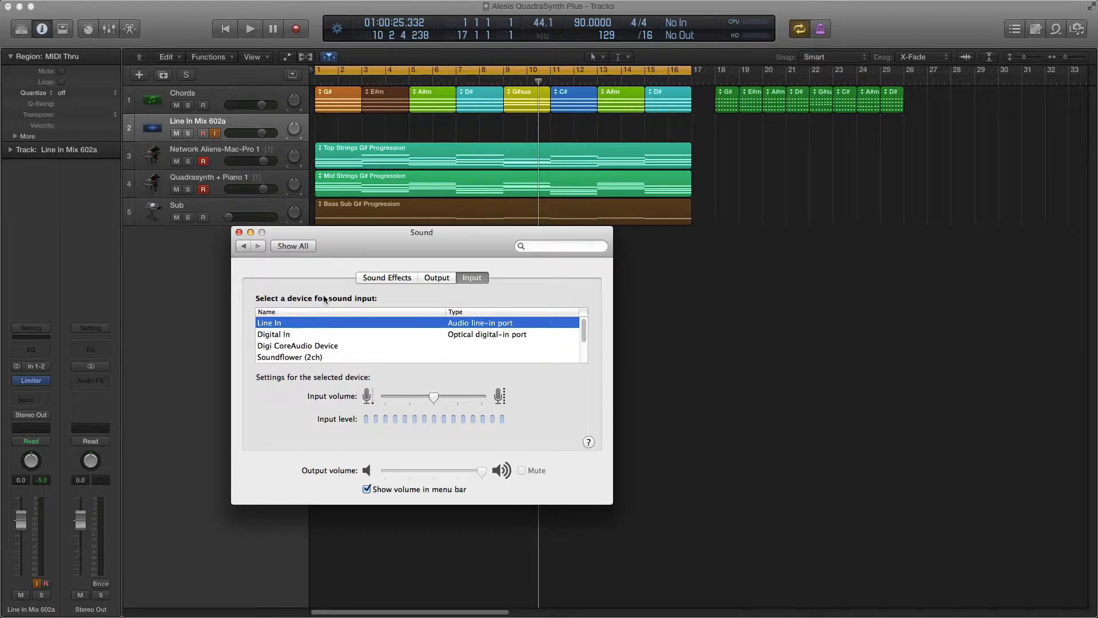
left_click(434, 279)
mouse_move(345, 251)
left_mouse_down()
mouse_move(365, 255)
mouse_move(334, 261)
left_mouse_up()
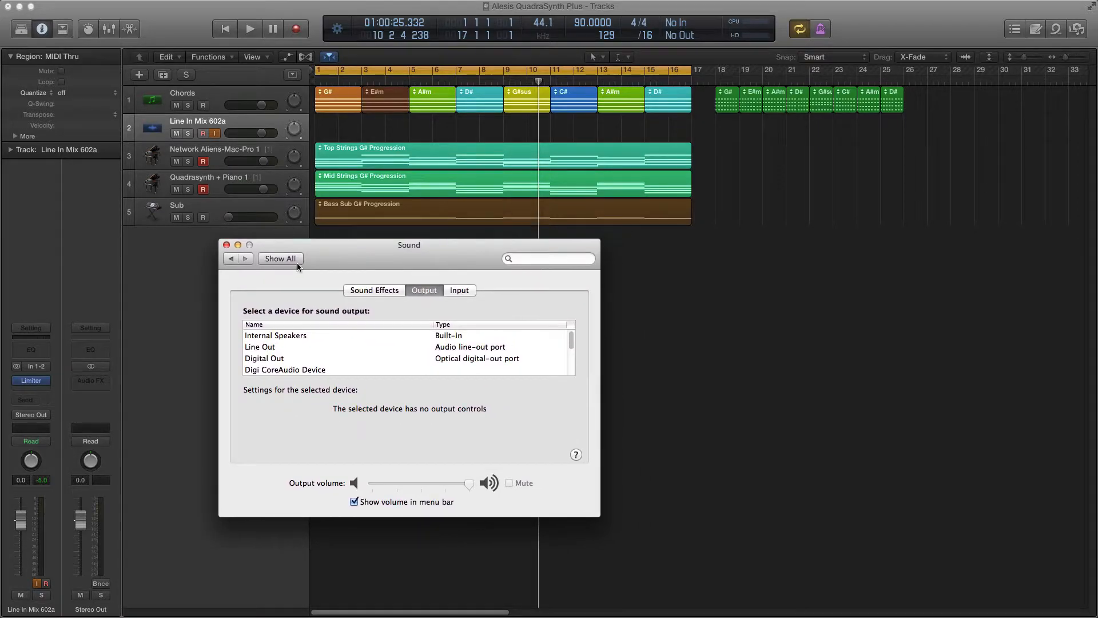
left_click(227, 244)
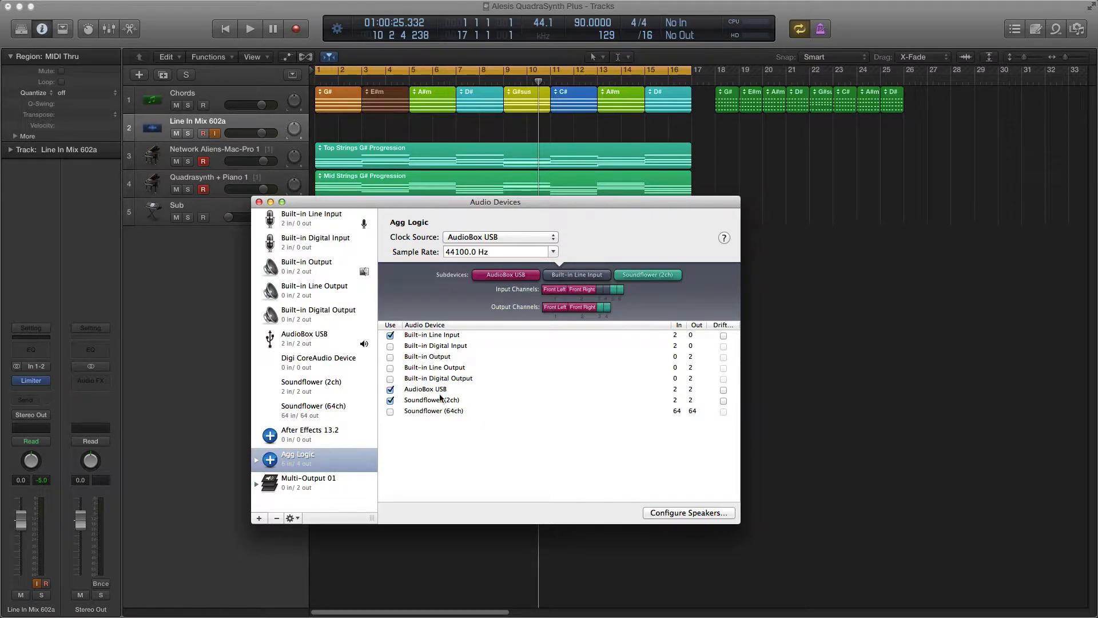
Step: Review the subdevices of the Agg Logic aggregate device, including Built-in Line Input, and close the audio device setup
left_click(495, 460)
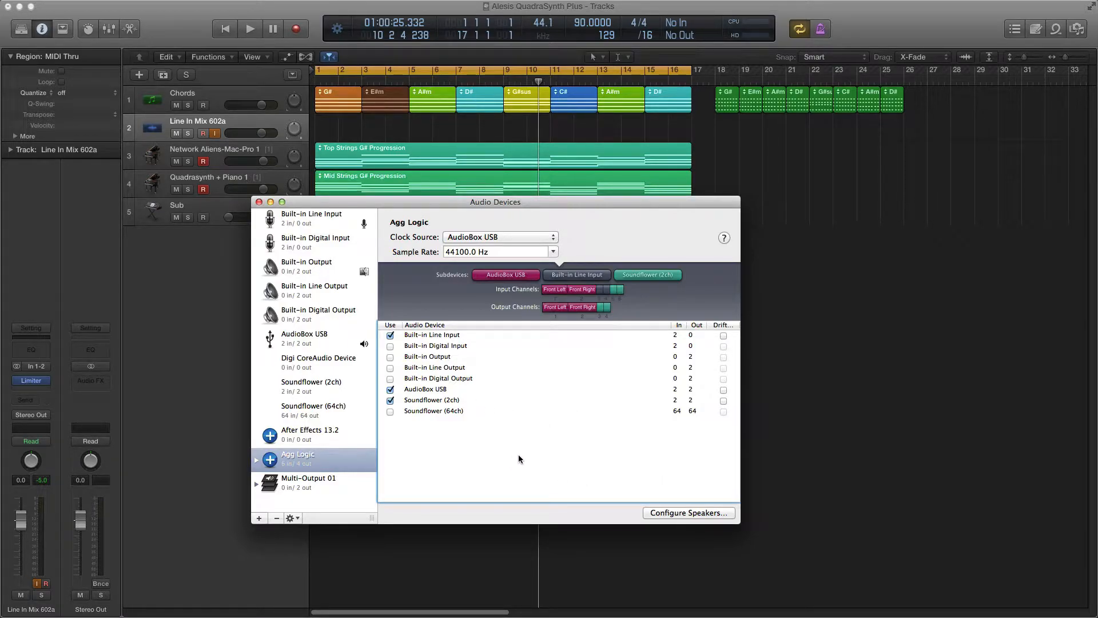
left_click_drag(444, 200, 444, 186)
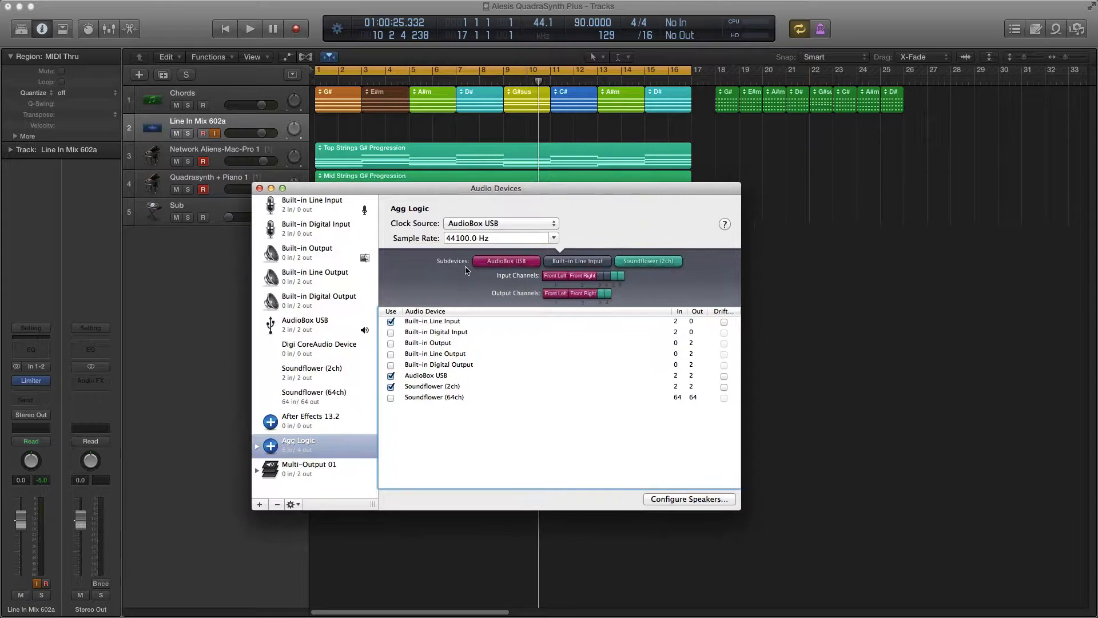
left_click(425, 324)
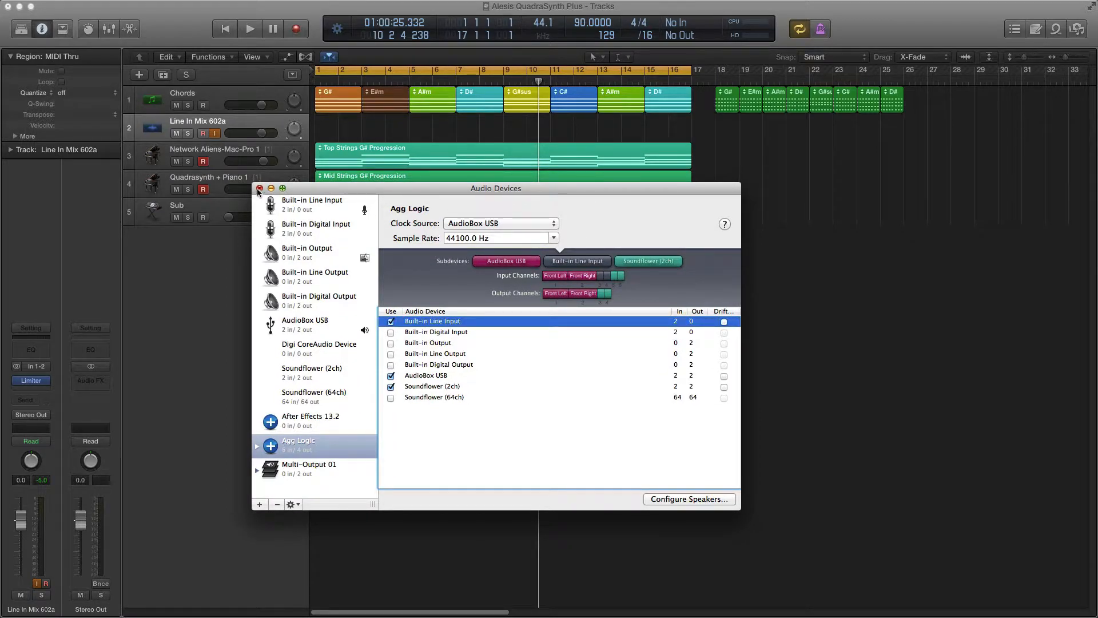
left_click(260, 188)
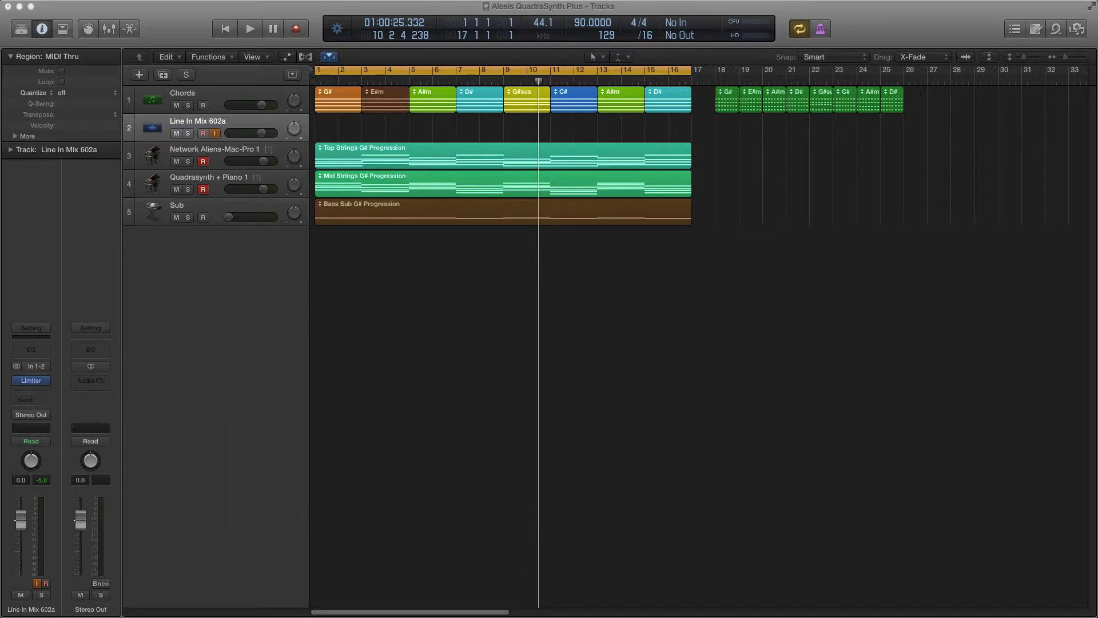
Step: Check the input devices available in Logic's audio preferences, and close the preferences
left_click(161, 247)
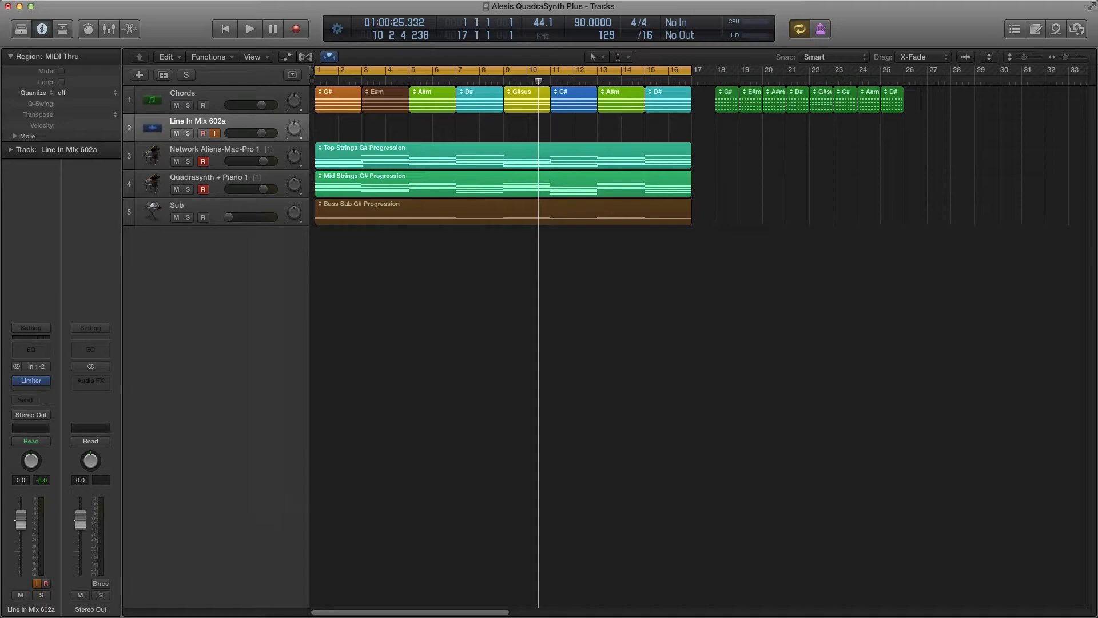
key("super+comma")
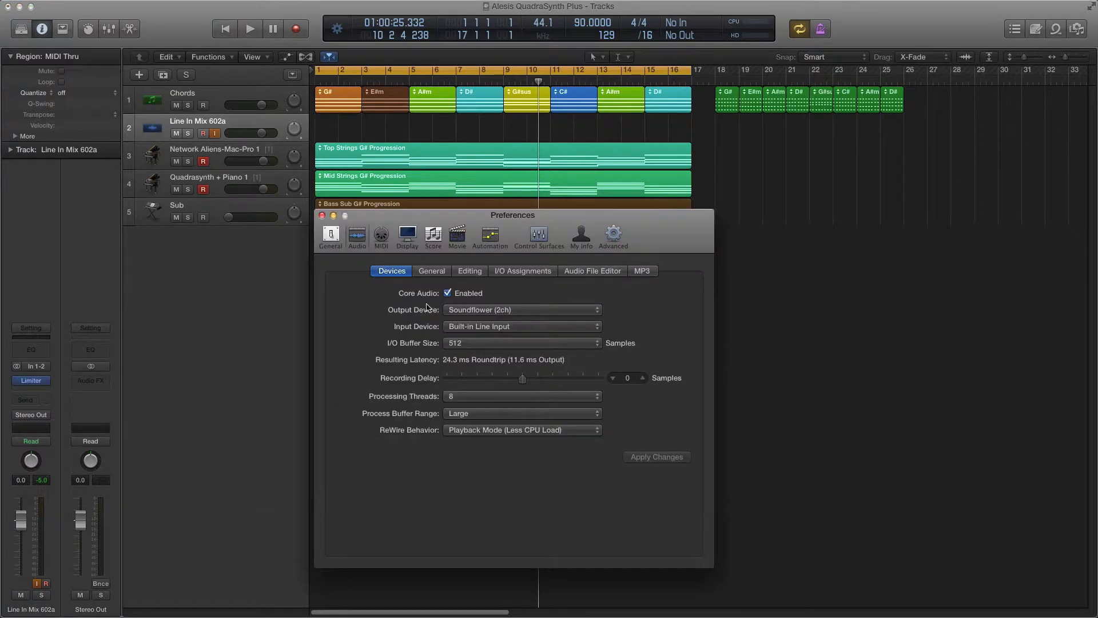
left_click(487, 330)
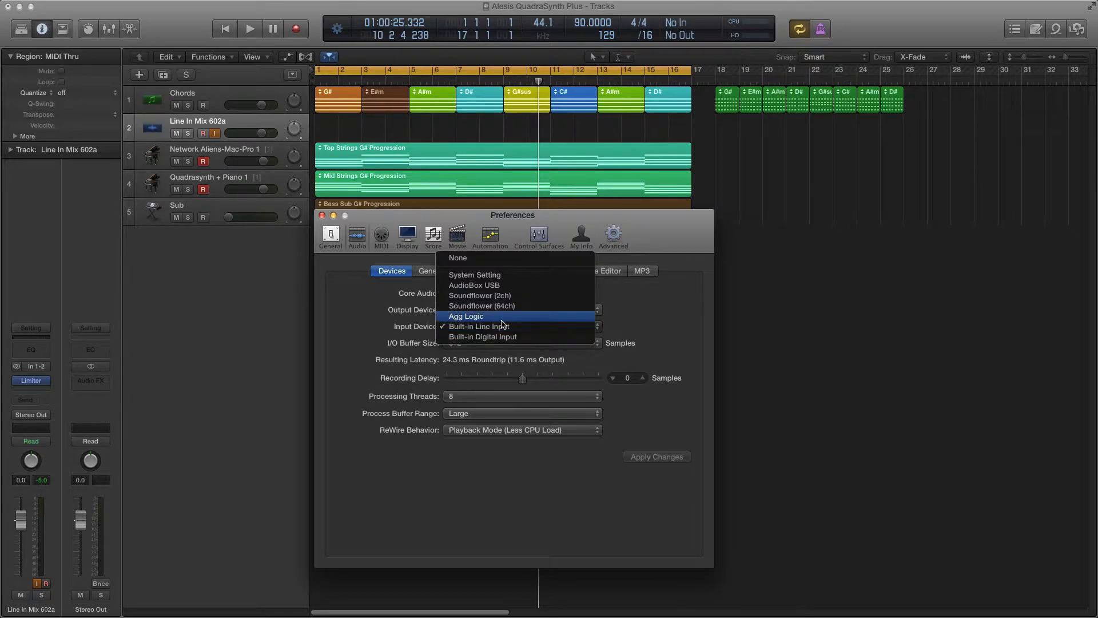
left_click(364, 313)
left_click(322, 215)
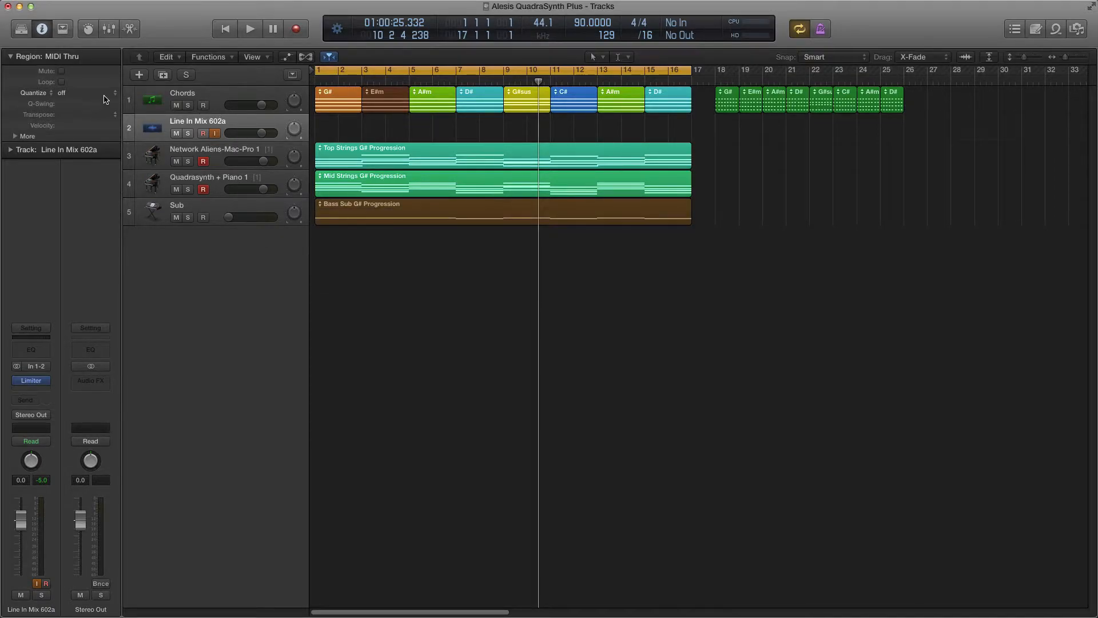
Step: Review the input and output options for a new audio track, including Output 1 + 2, and cancel the track creation
left_click(139, 74)
left_click(532, 42)
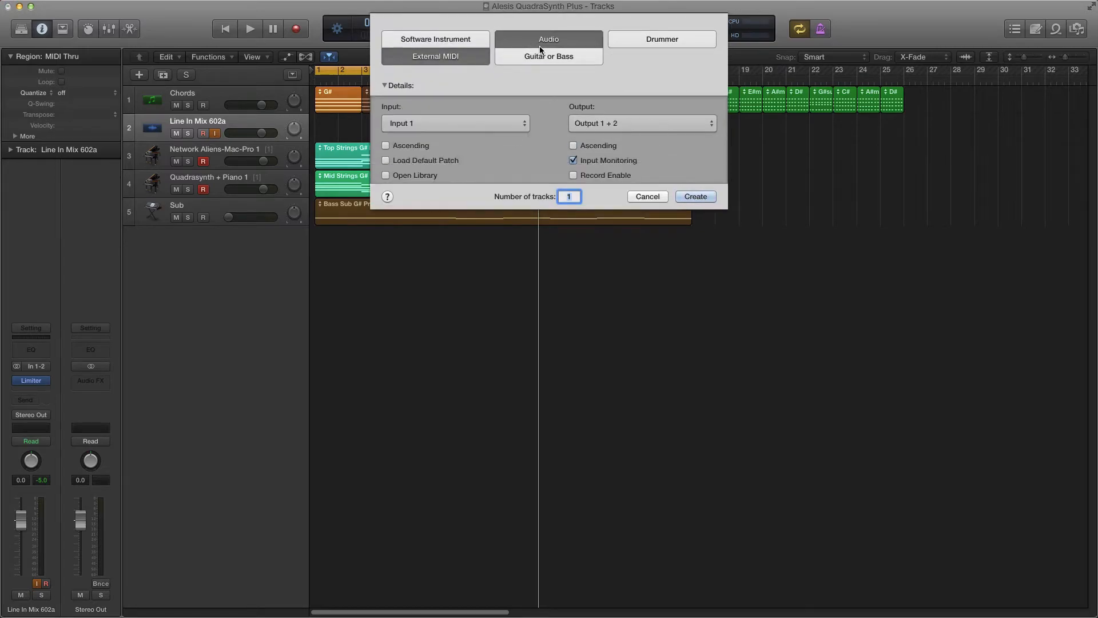
left_click(707, 124)
mouse_move(703, 132)
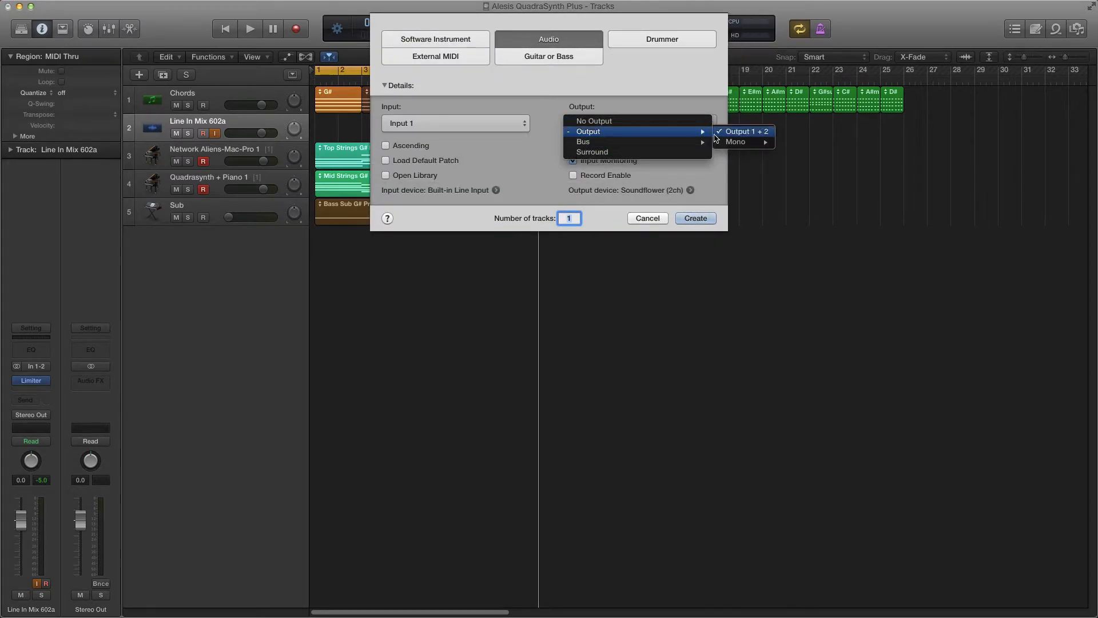
left_click(744, 131)
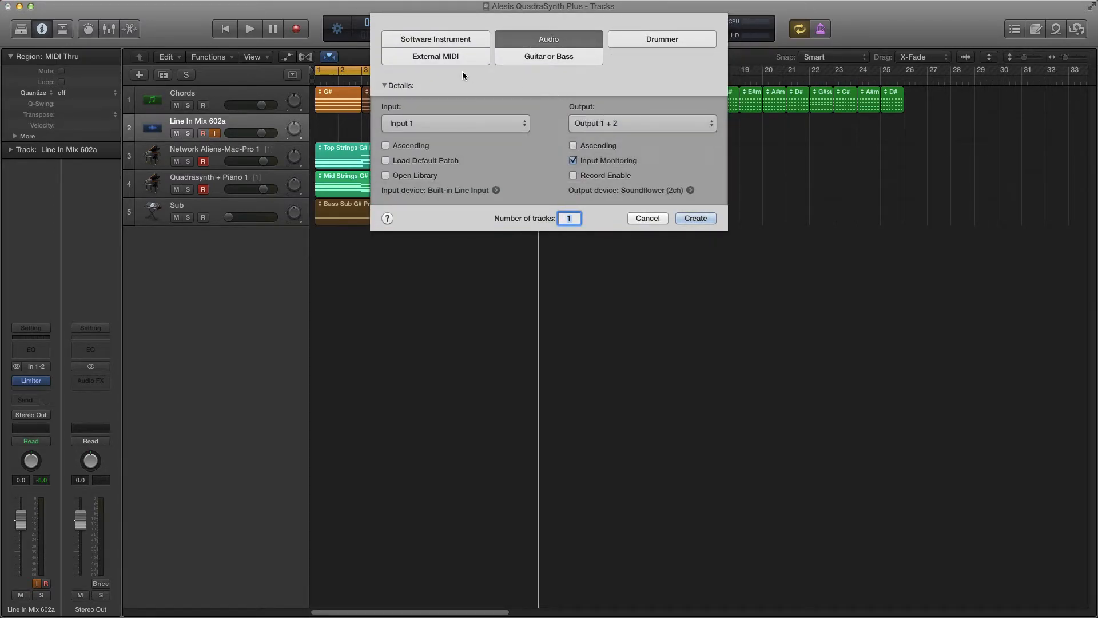
left_click(648, 218)
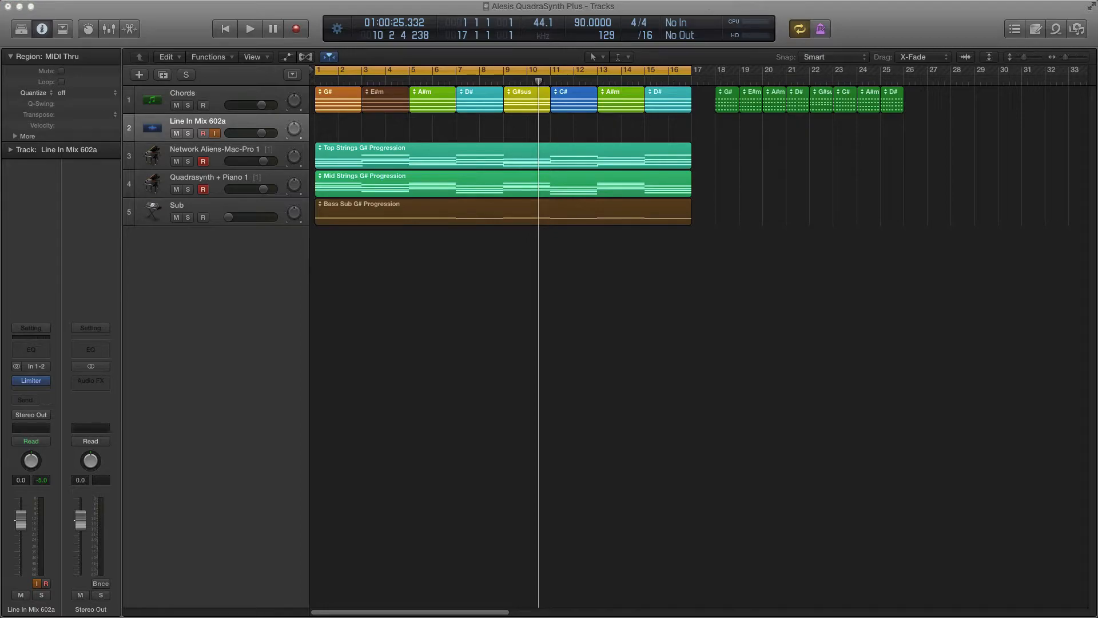
Step: Review the Agg Logic aggregate device, close the audio device setup, and view the Win 7 Laptop window alongside the Line In Mix 602a track
left_click_drag(0, 201, 558, 268)
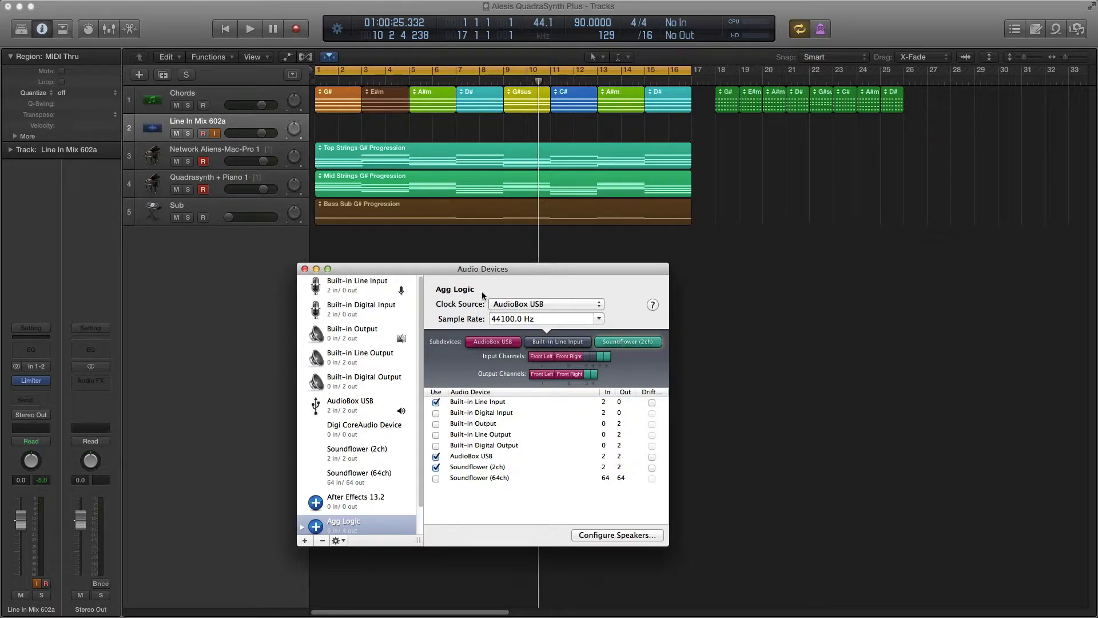
left_click(305, 269)
left_click(159, 21)
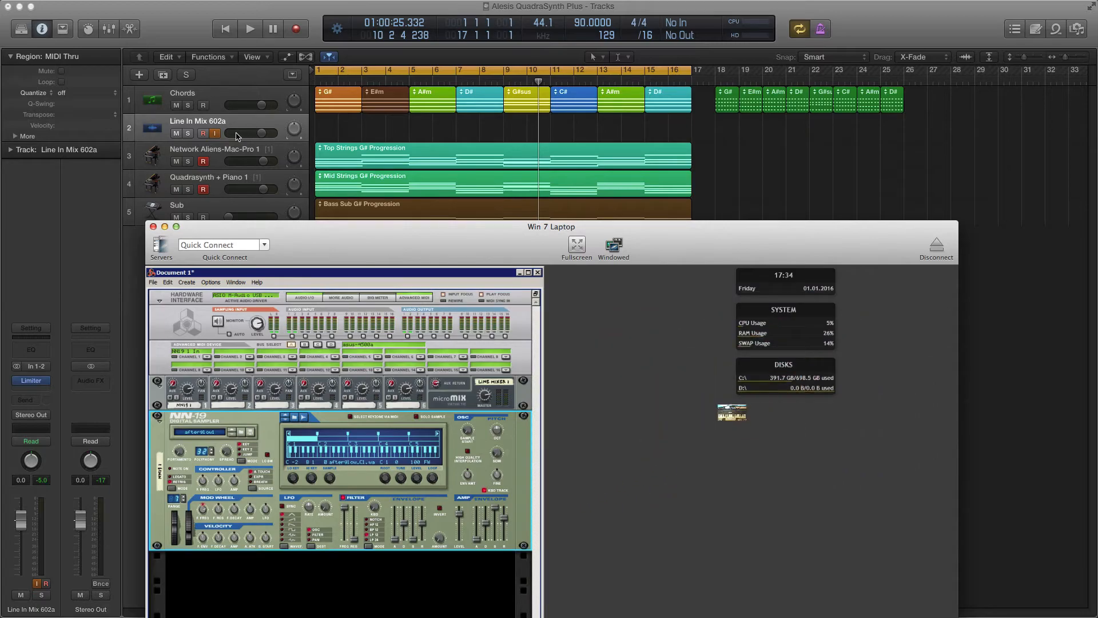
left_click_drag(343, 245, 353, 343)
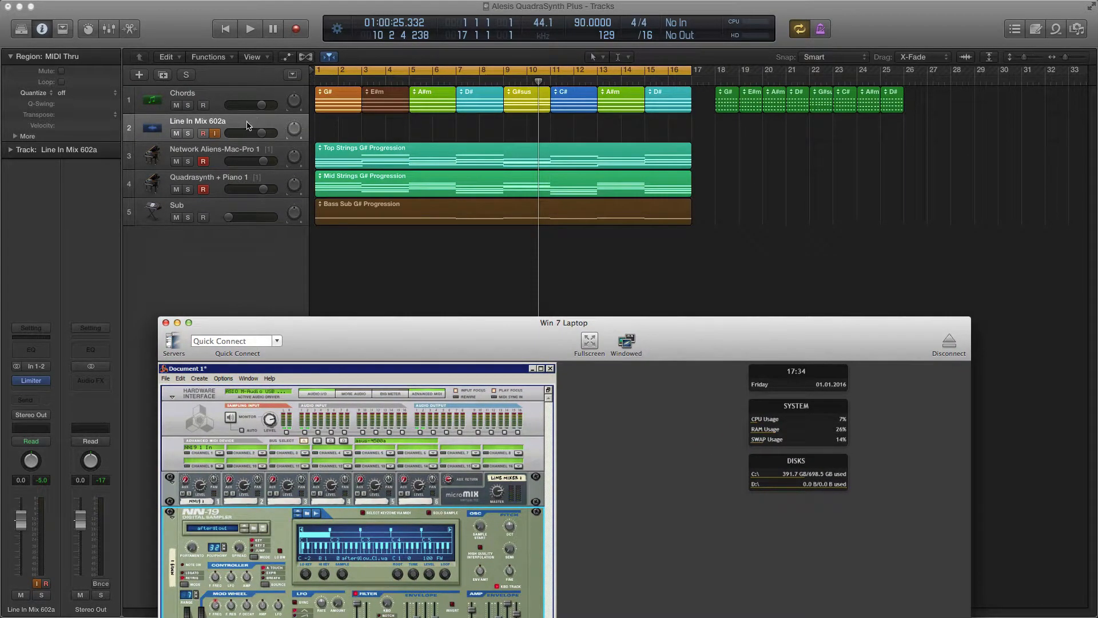
left_click_drag(362, 336, 335, 215)
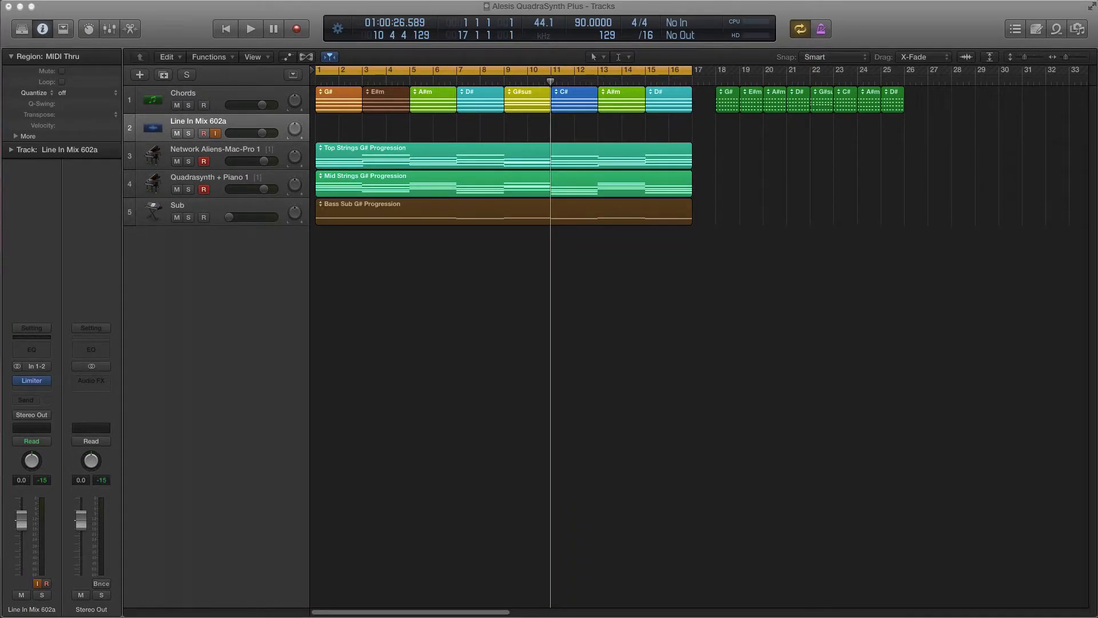
Step: Open the project's synchronization settings and check the general sync mode
left_click(221, 252)
key("alt+p")
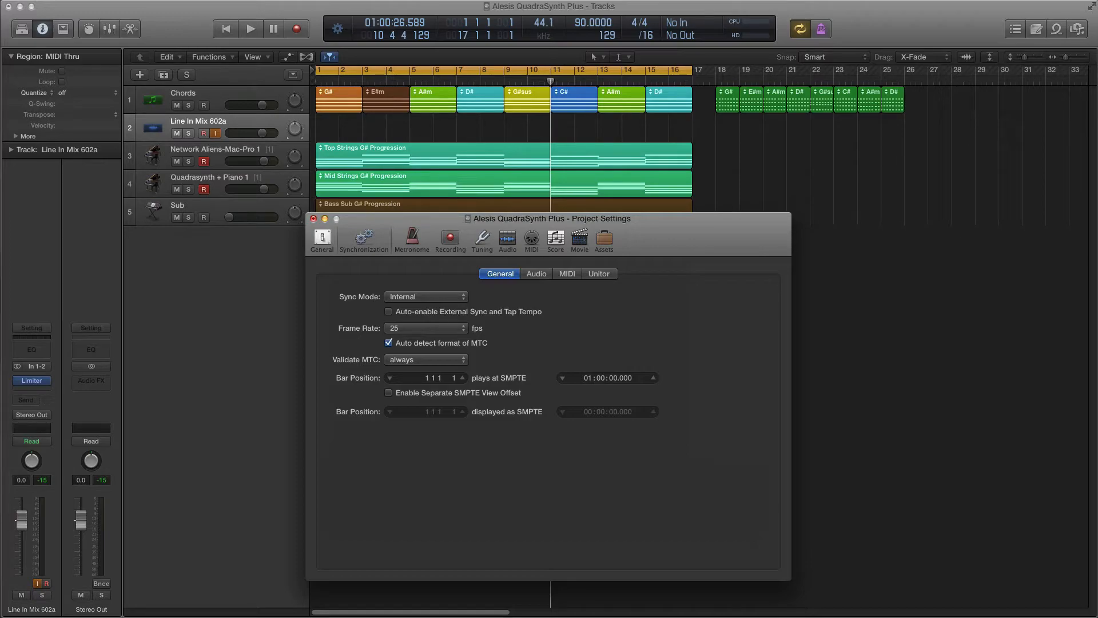
left_click_drag(370, 232, 323, 221)
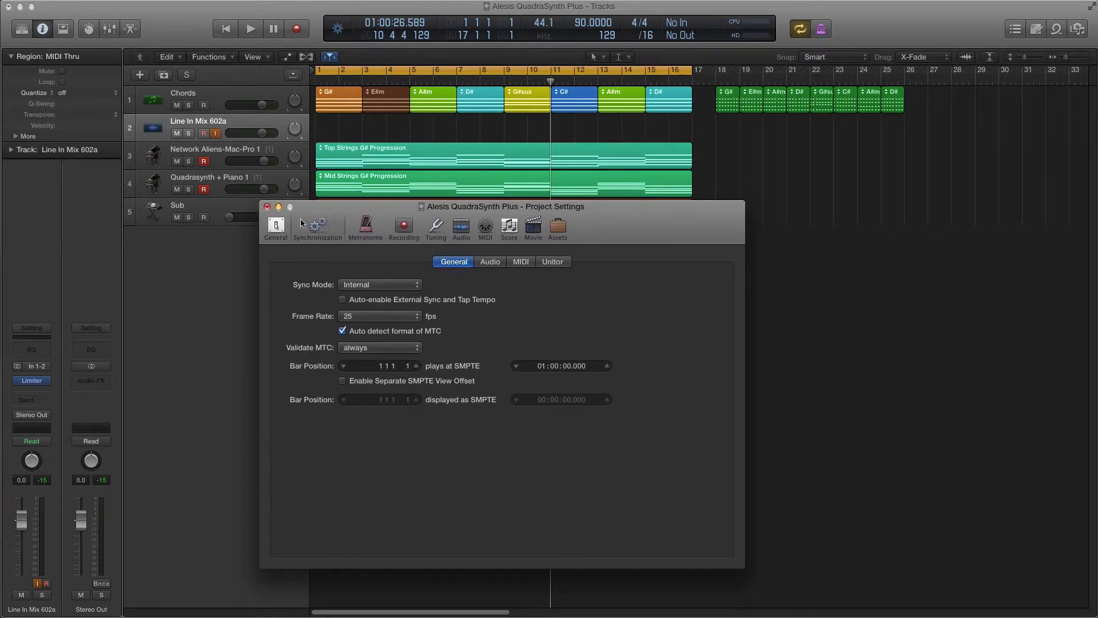
left_click(367, 288)
left_click(363, 213)
Step: Check the MIDI clock transmission to Network Aliens-Mac-Pro among the available Destination 1 choices, and close the project settings
left_click(520, 262)
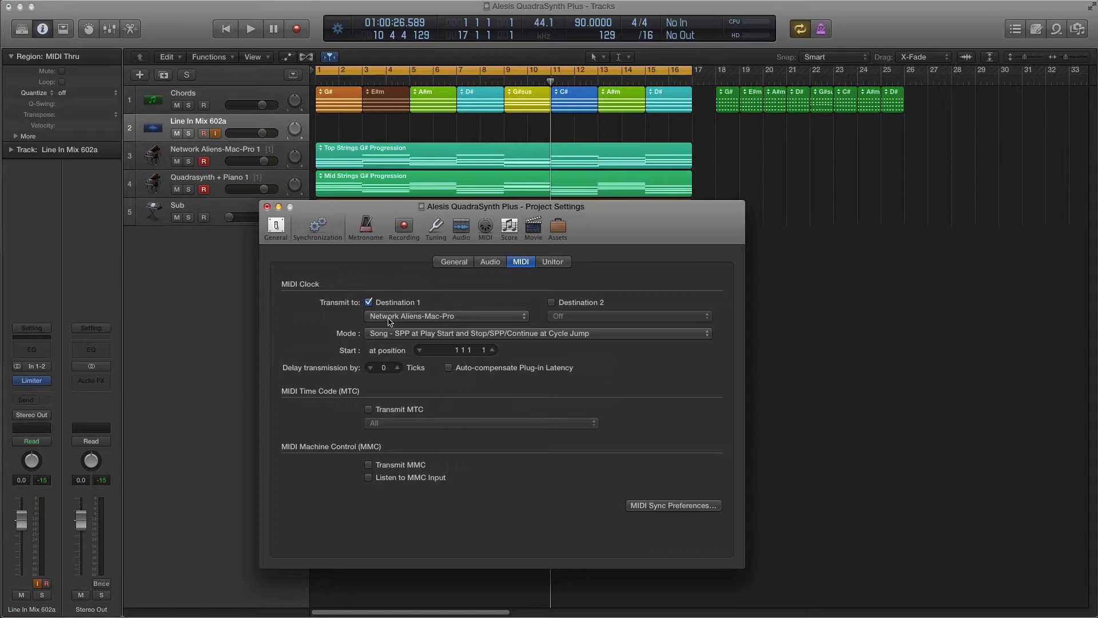
left_click(445, 317)
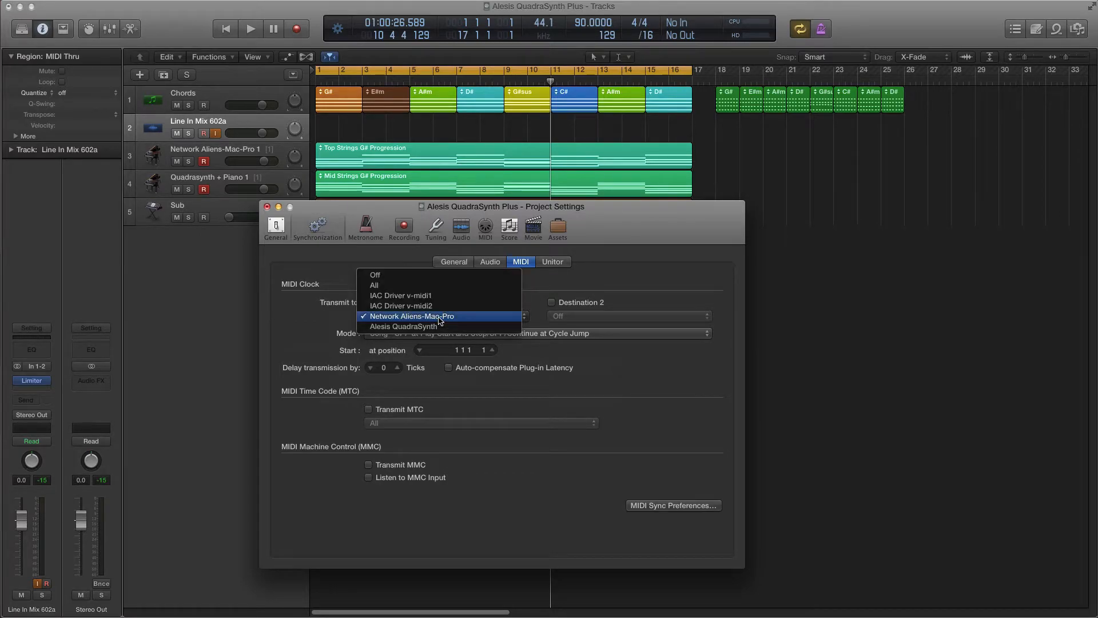
left_click(316, 317)
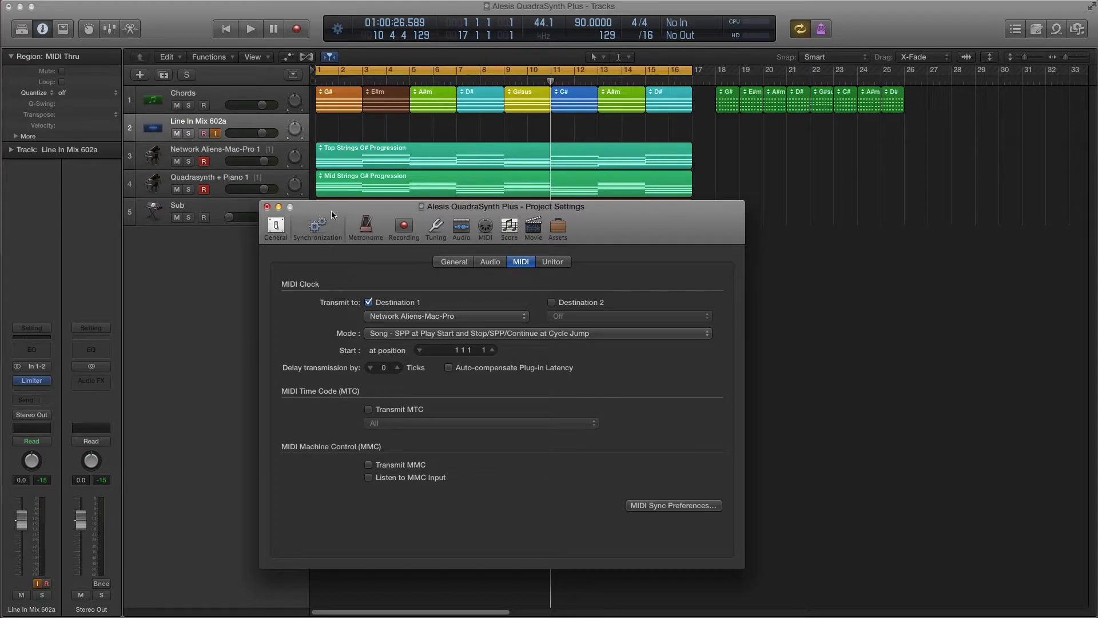
left_click_drag(313, 218, 285, 233)
left_click(239, 222)
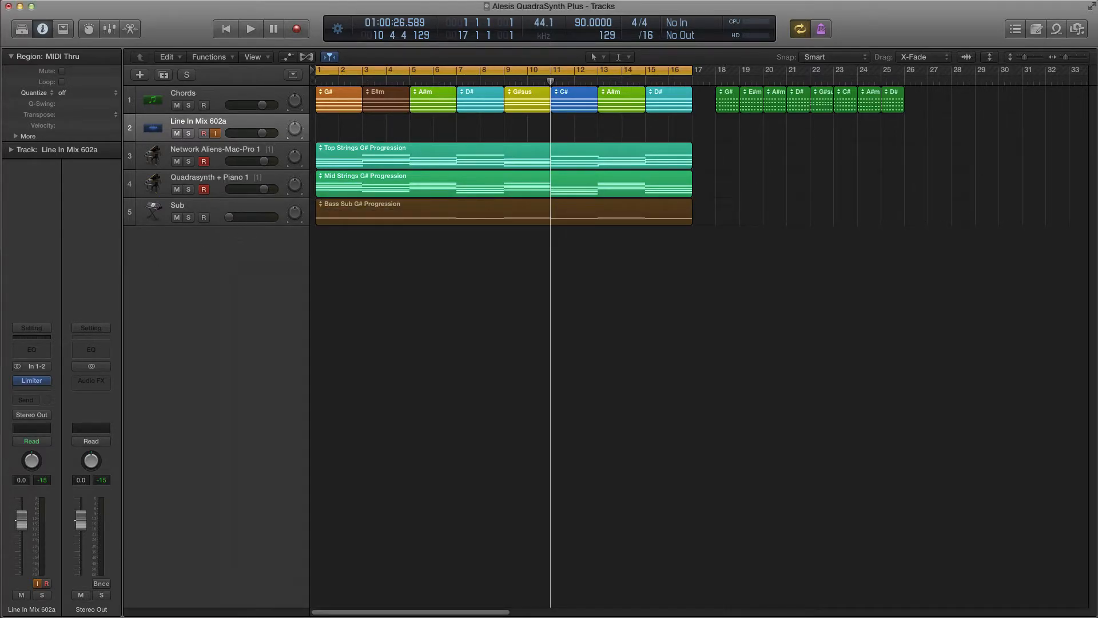
Step: Switch to Reason in the Win 7 Laptop window and check that its sync source is MIDI Clock
left_click_drag(0, 92, 370, 77)
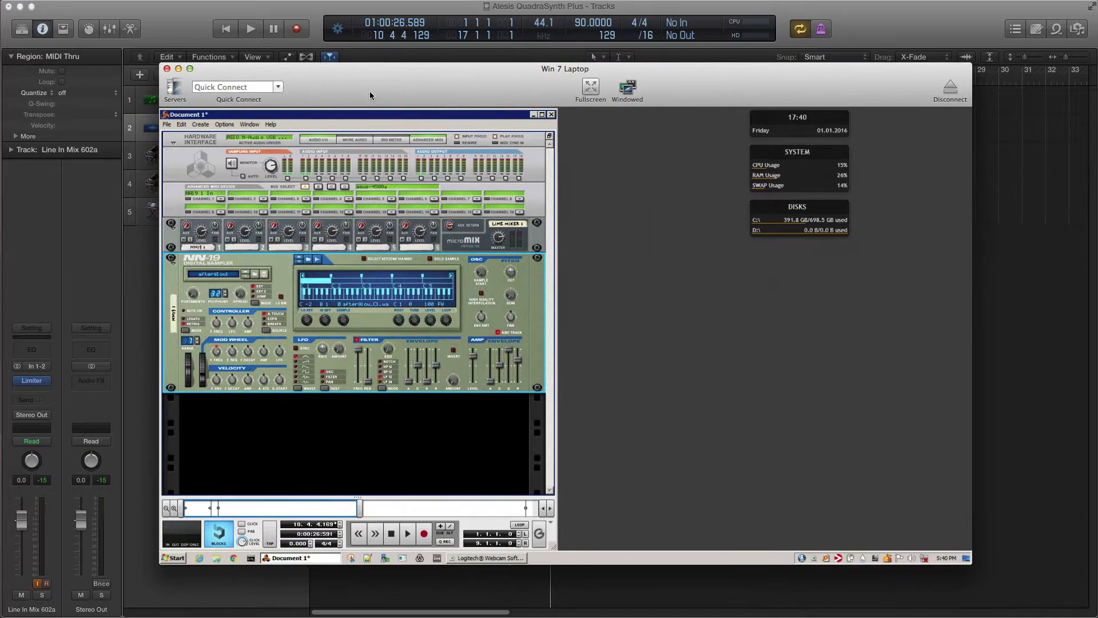
left_click(218, 125)
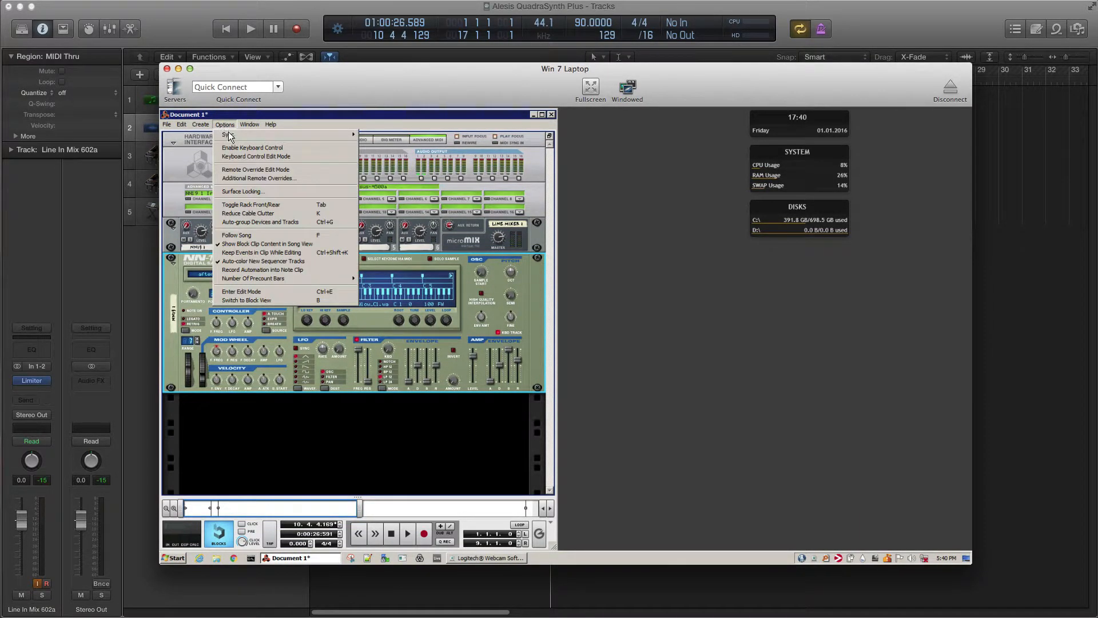
mouse_move(343, 134)
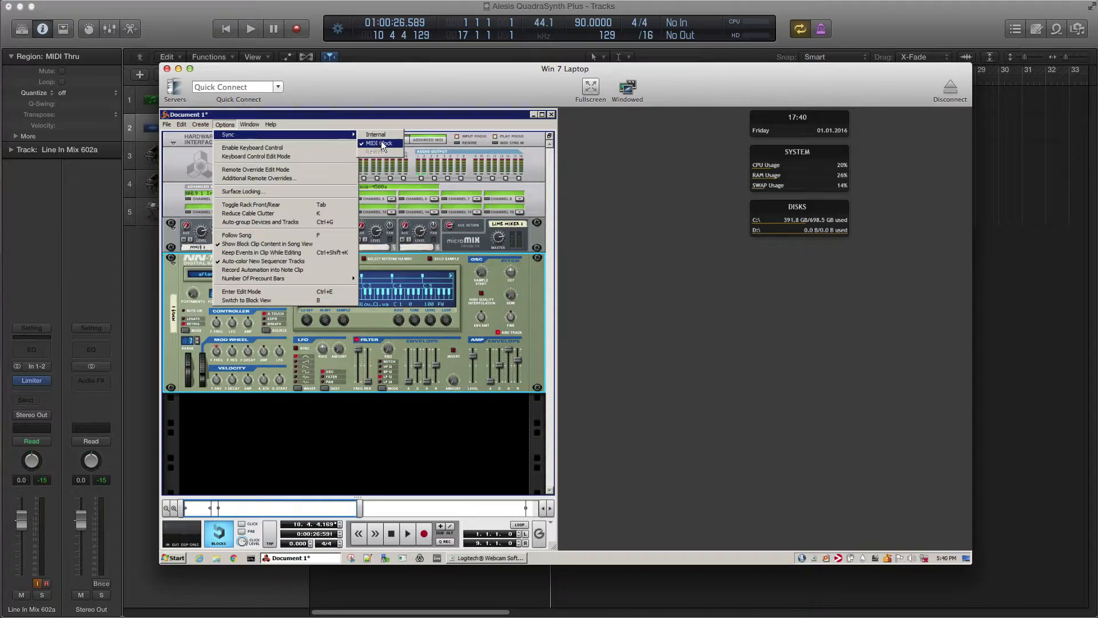
left_click(379, 117)
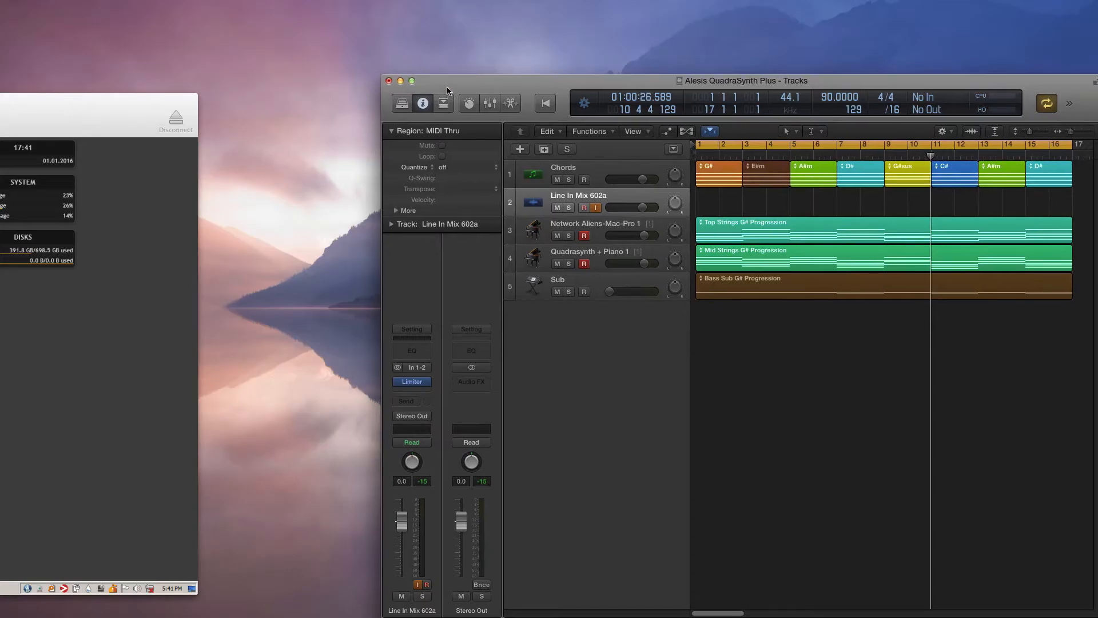
Step: Arrange the Logic project window and the Win 7 Laptop window side by side on the desktop
left_click_drag(447, 90, 0, 250)
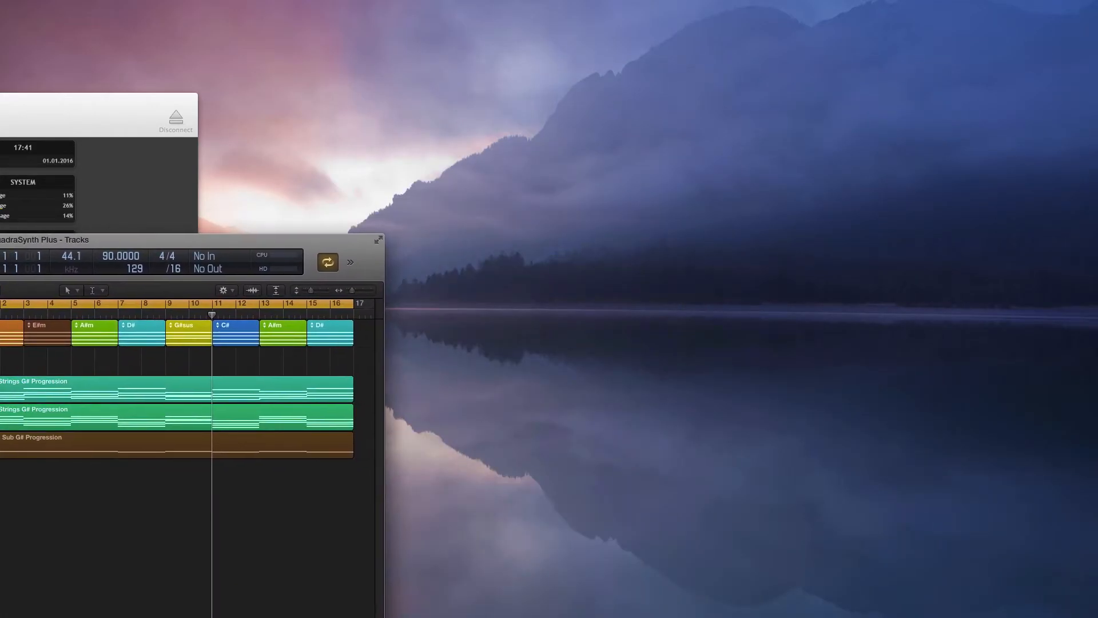
left_click_drag(68, 106, 885, 86)
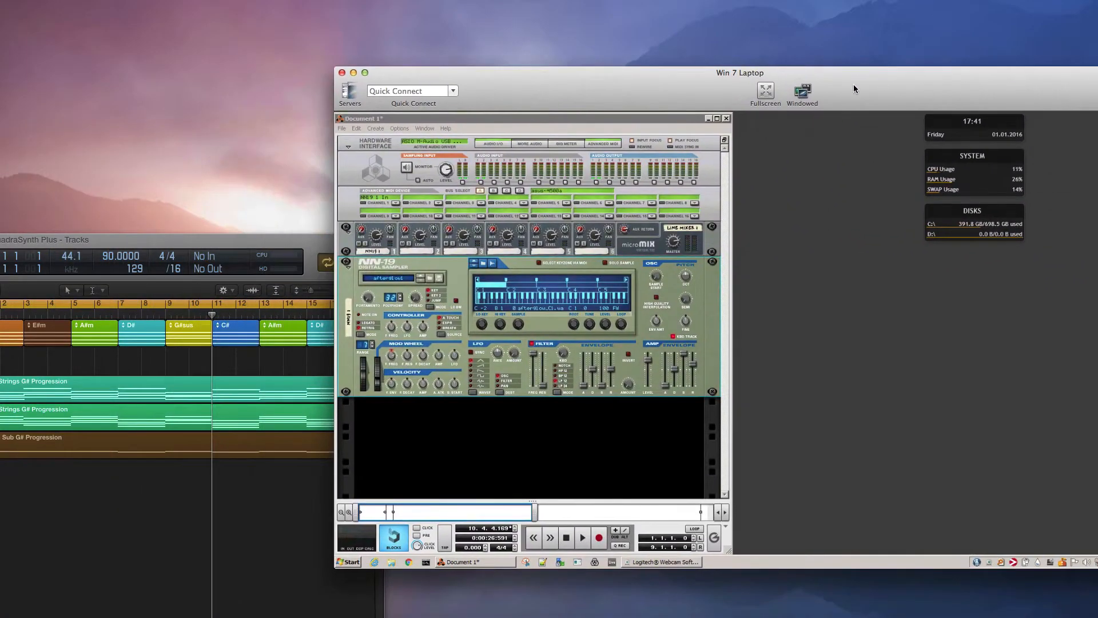
left_click_drag(566, 93, 797, 57)
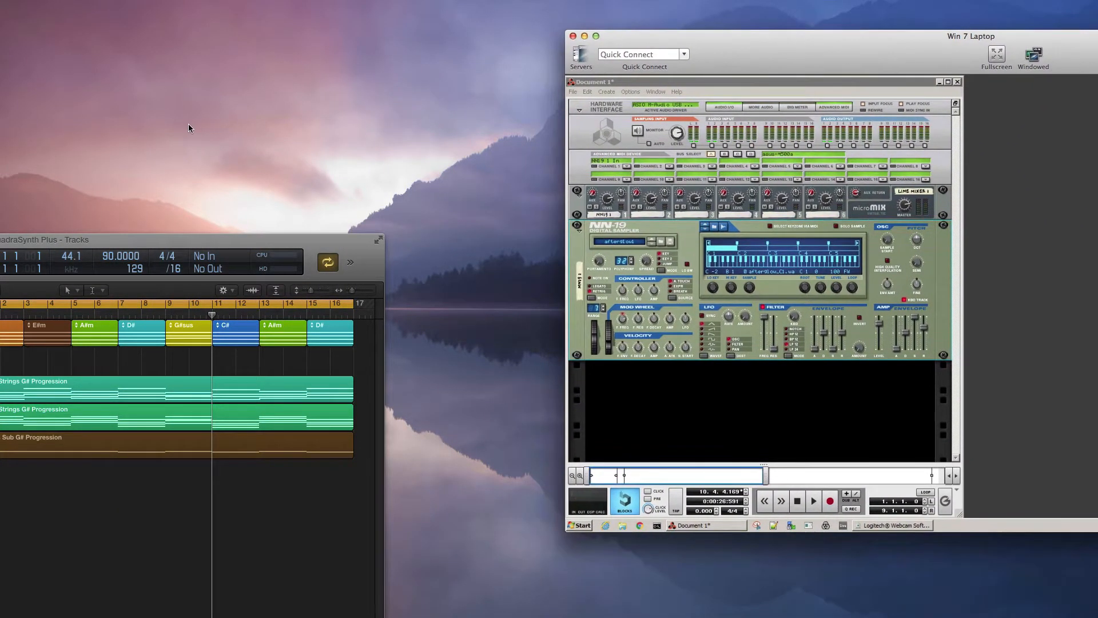
left_click_drag(149, 239, 246, 239)
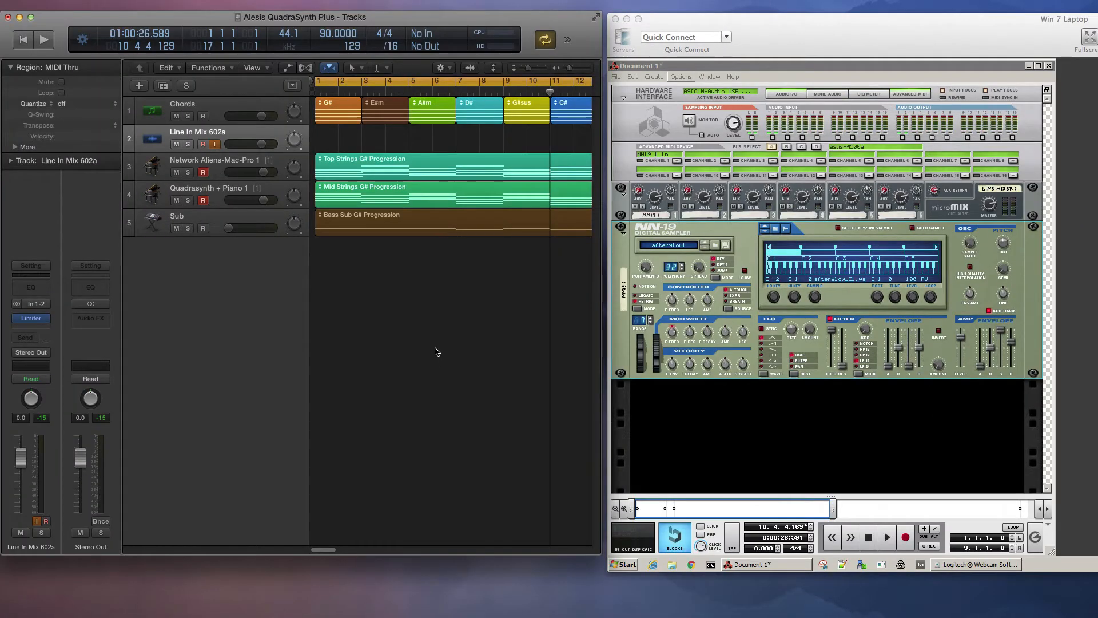
Step: Return the Logic project to the start, play it to test Reason's synchronization, and stop playback
left_click(29, 46)
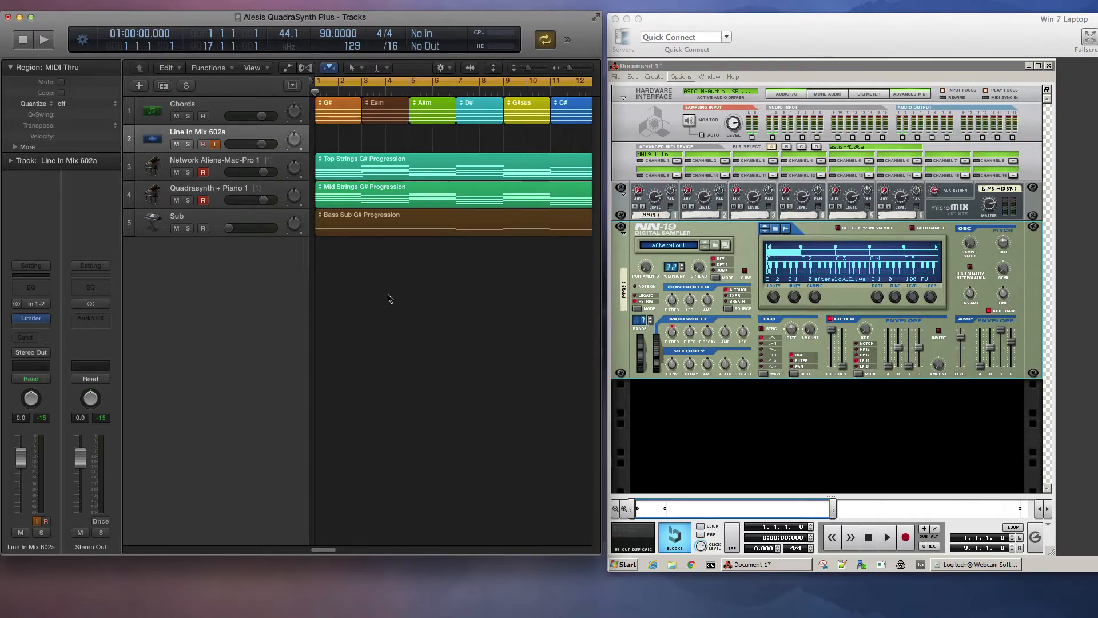
key("space")
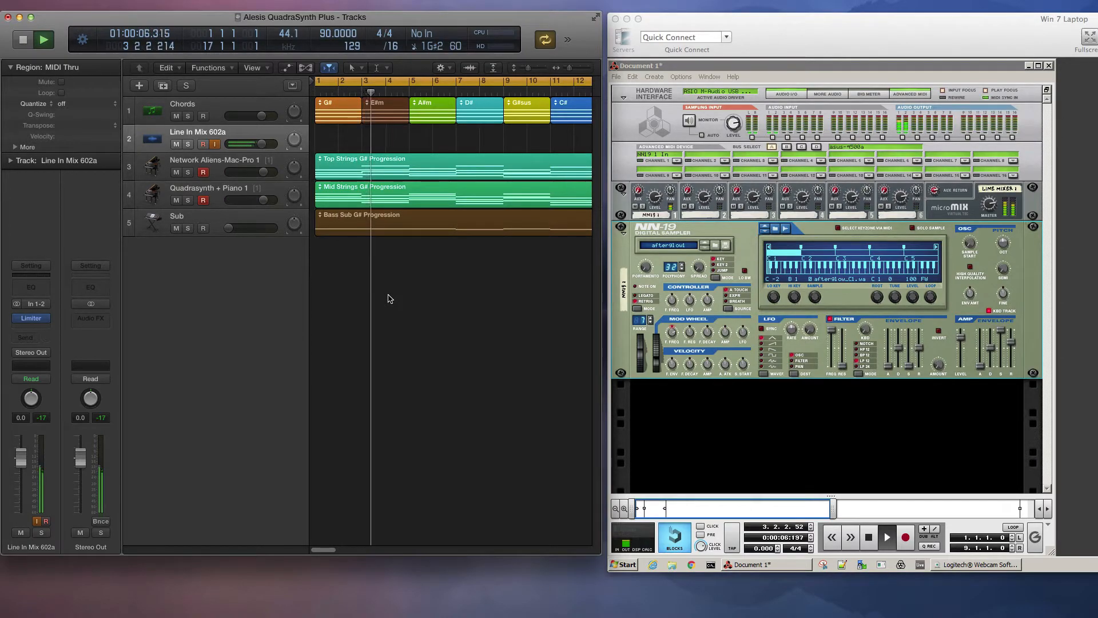
key("space")
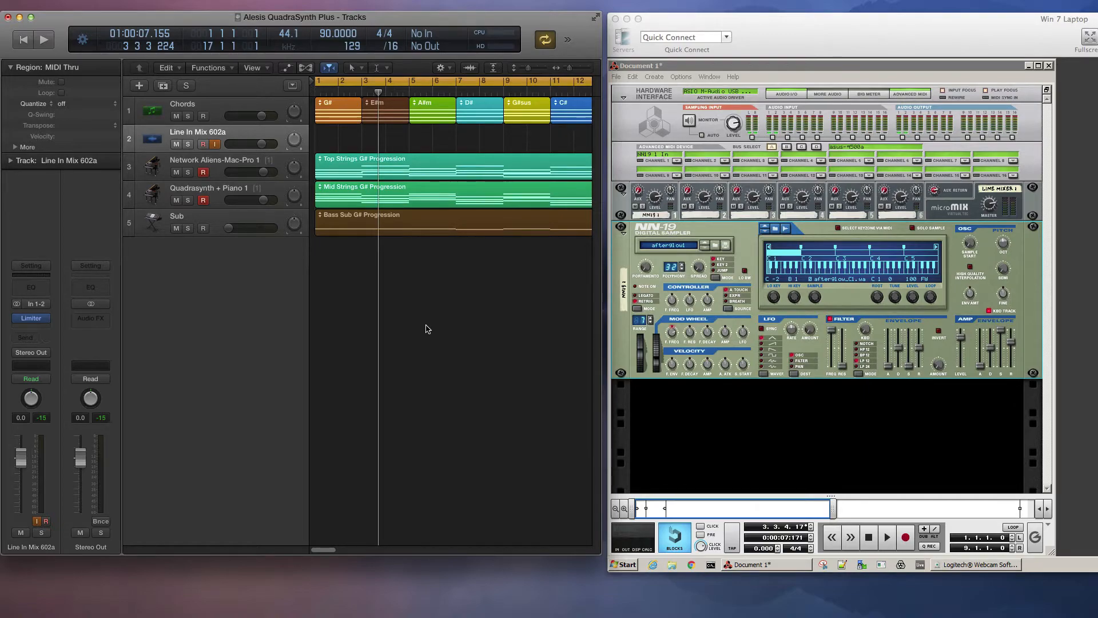
Step: Mute the Mid Strings G# Progression and Bass Sub G# Progression regions
left_click(227, 163)
left_click(222, 189)
left_click(351, 280)
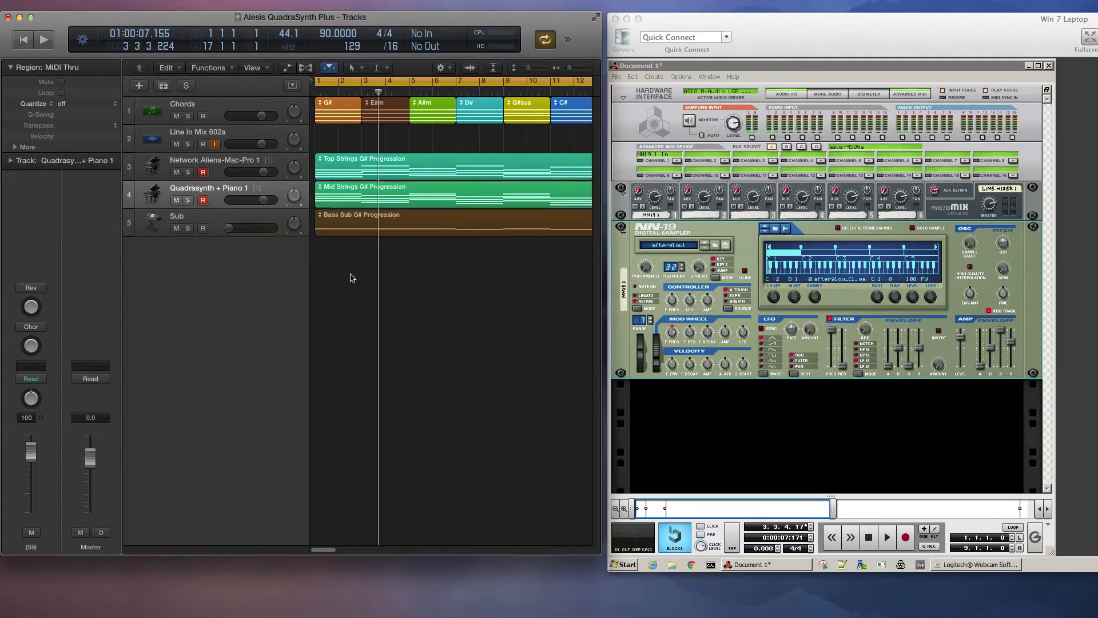
left_click(352, 203)
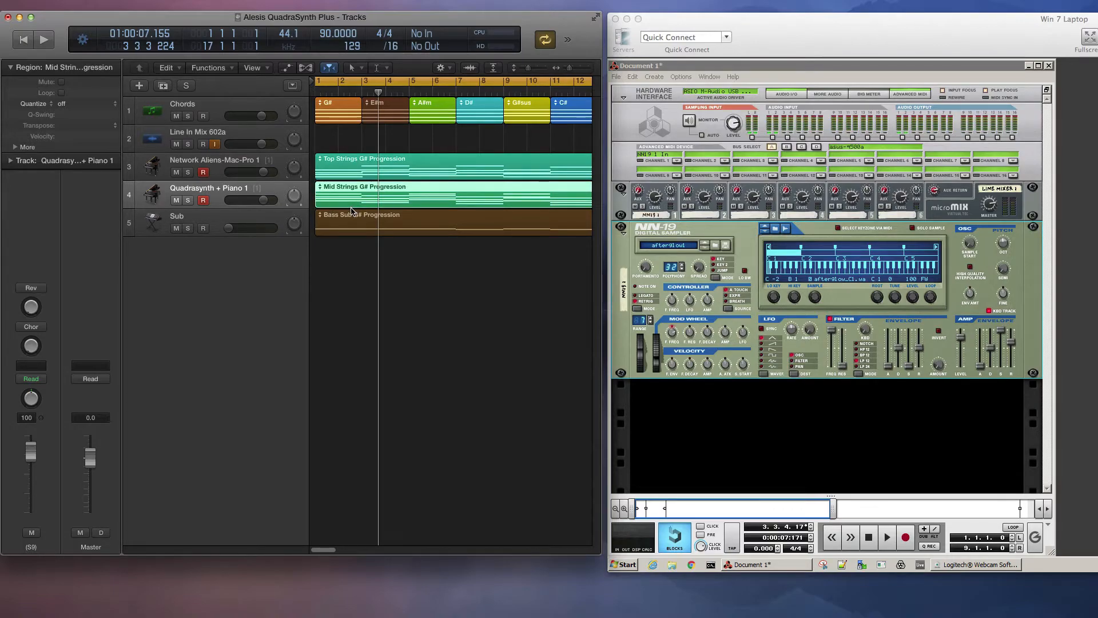
key("ctrl+m")
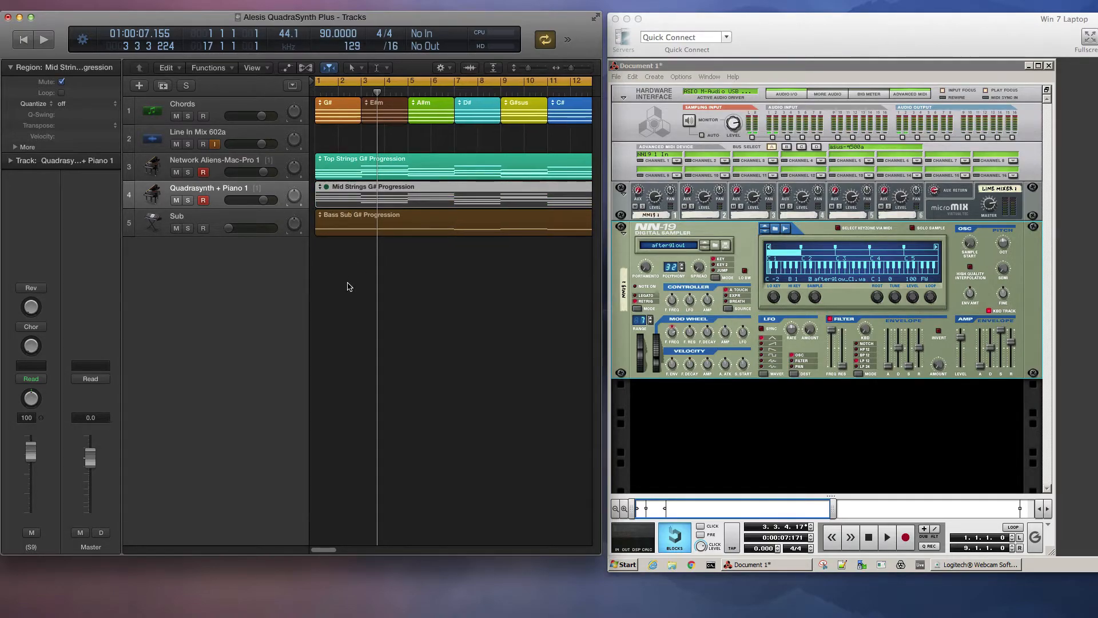
left_click(363, 230)
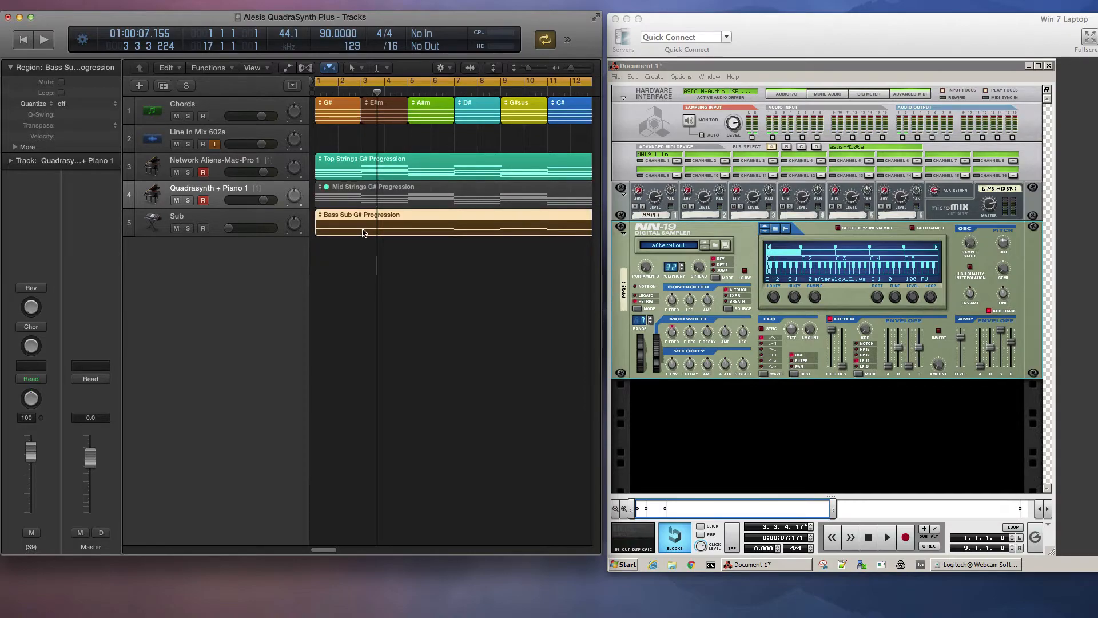
key("ctrl+m")
Step: Hide the inspector and rename the Network Aliens-Mac-Pro 1 track as From Reason
left_click(367, 179)
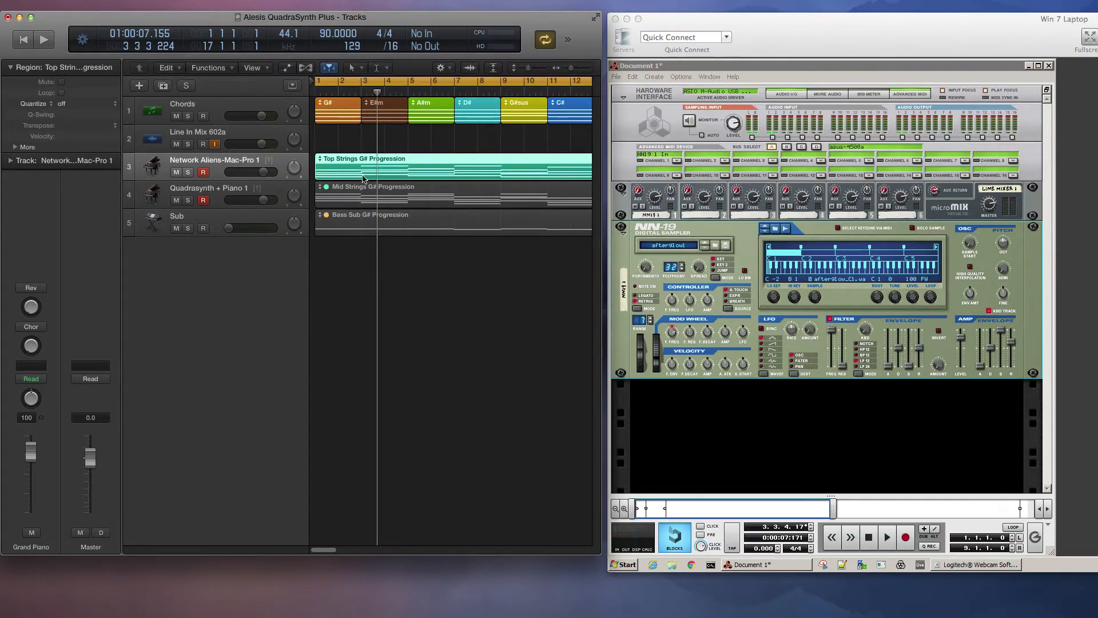
left_click(366, 163)
key("i")
double_click(131, 168)
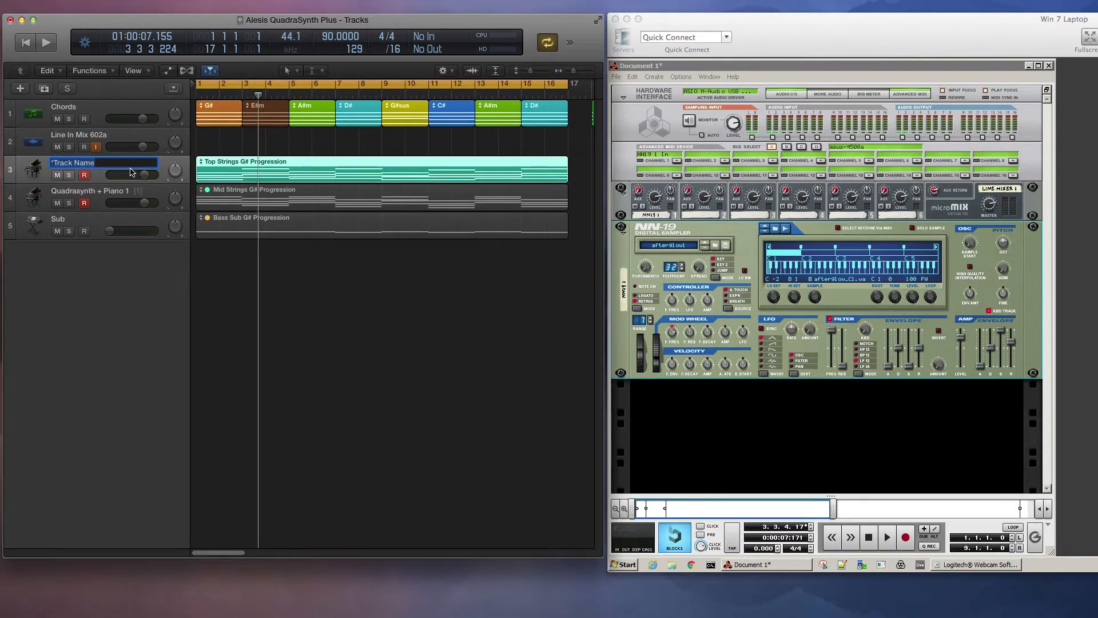
type("From Reason")
key("Return")
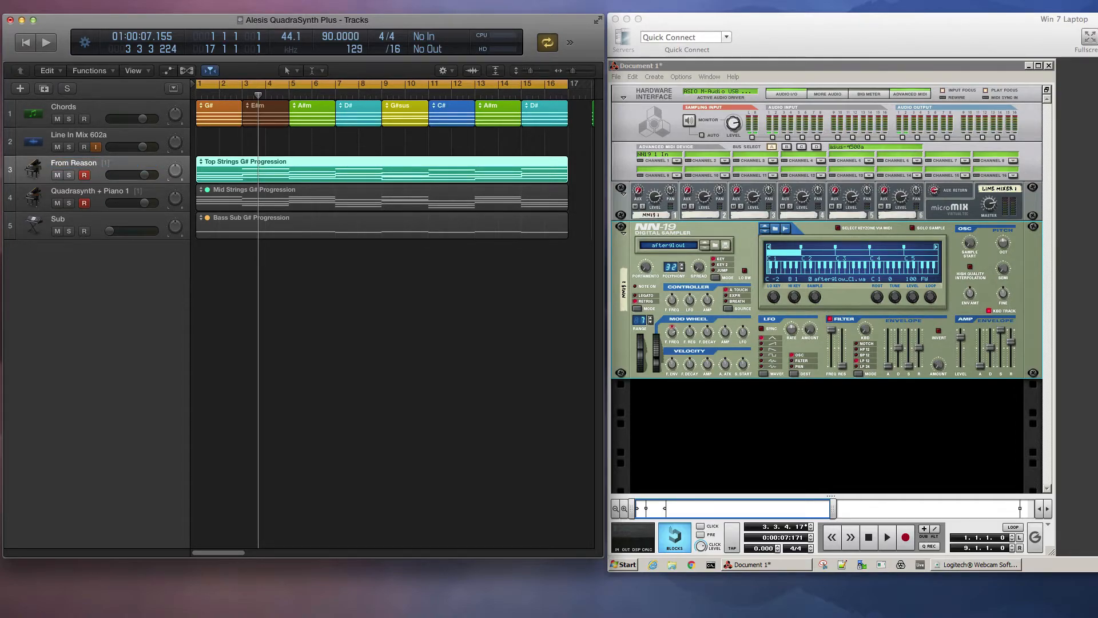
Step: Examine the colour-coded chord regions on the Chords track by selecting them together and individually
left_click(362, 283)
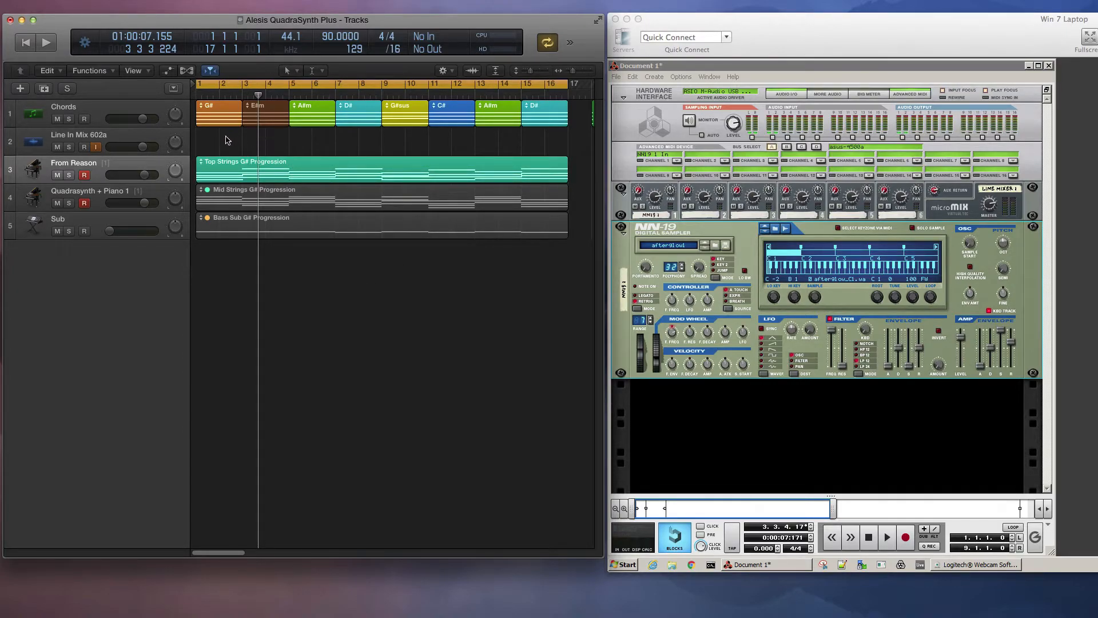
left_click_drag(211, 137, 535, 122)
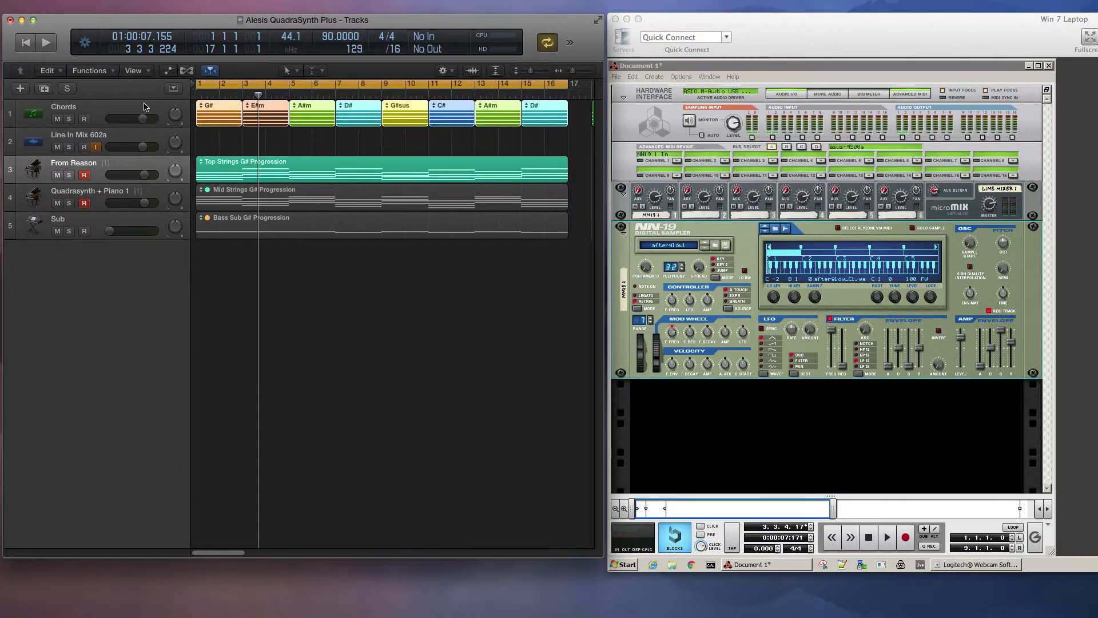
left_click(144, 106)
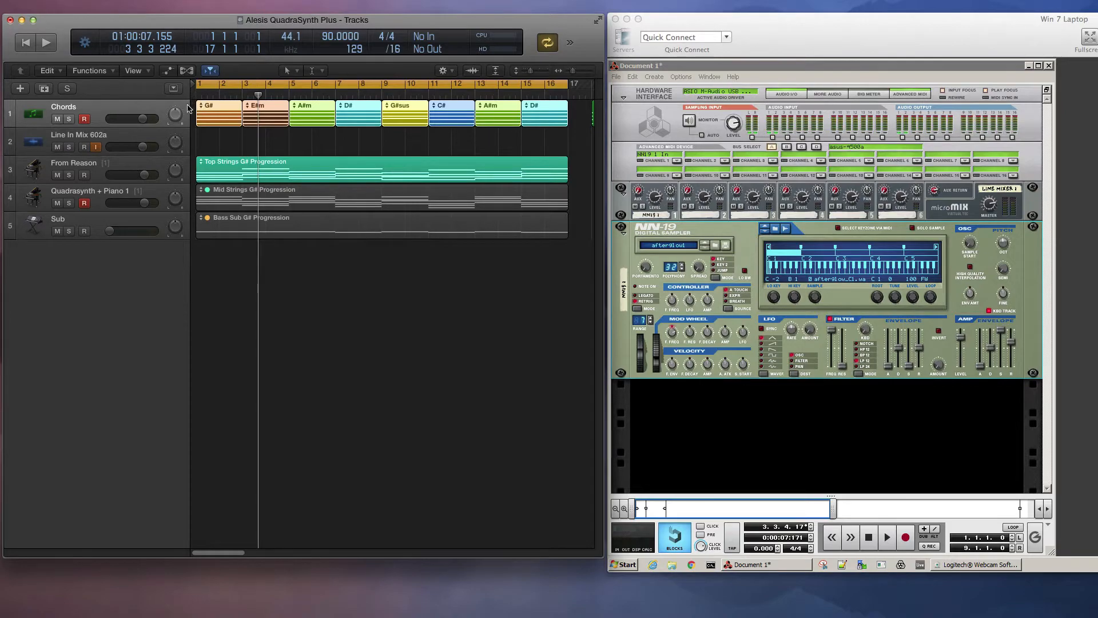
left_click_drag(224, 138, 479, 120)
left_click(231, 136)
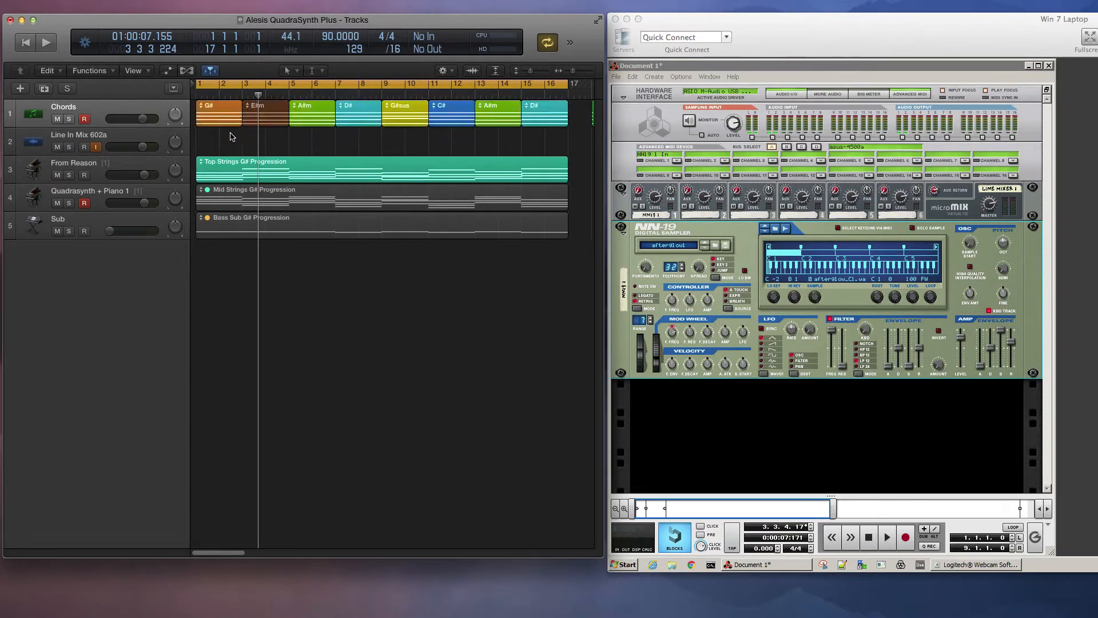
left_click_drag(212, 138, 234, 120)
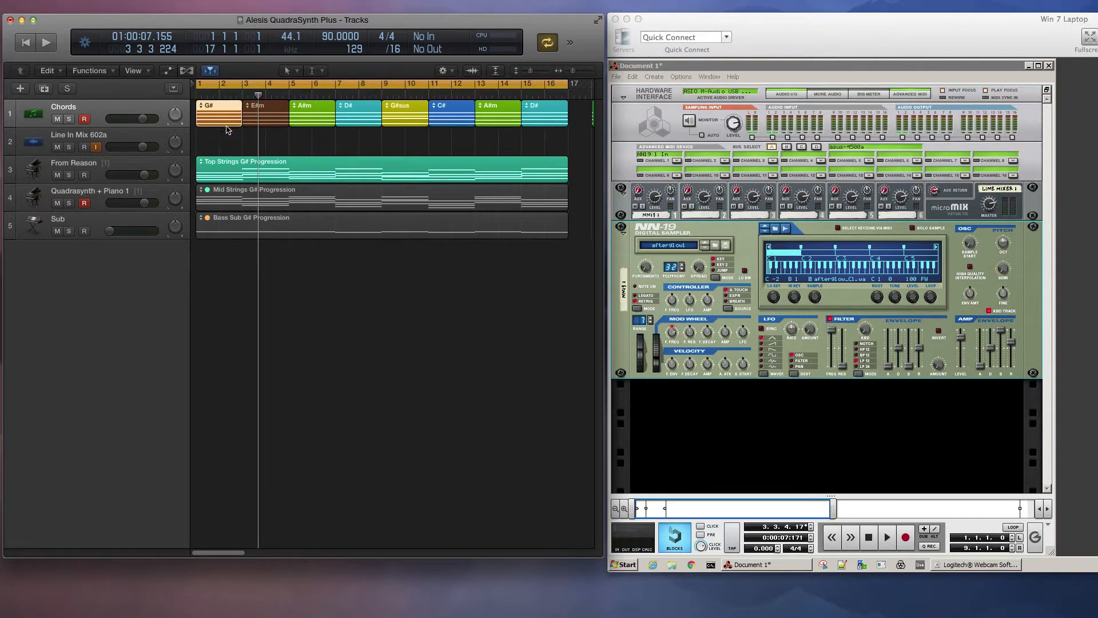
left_click(86, 107)
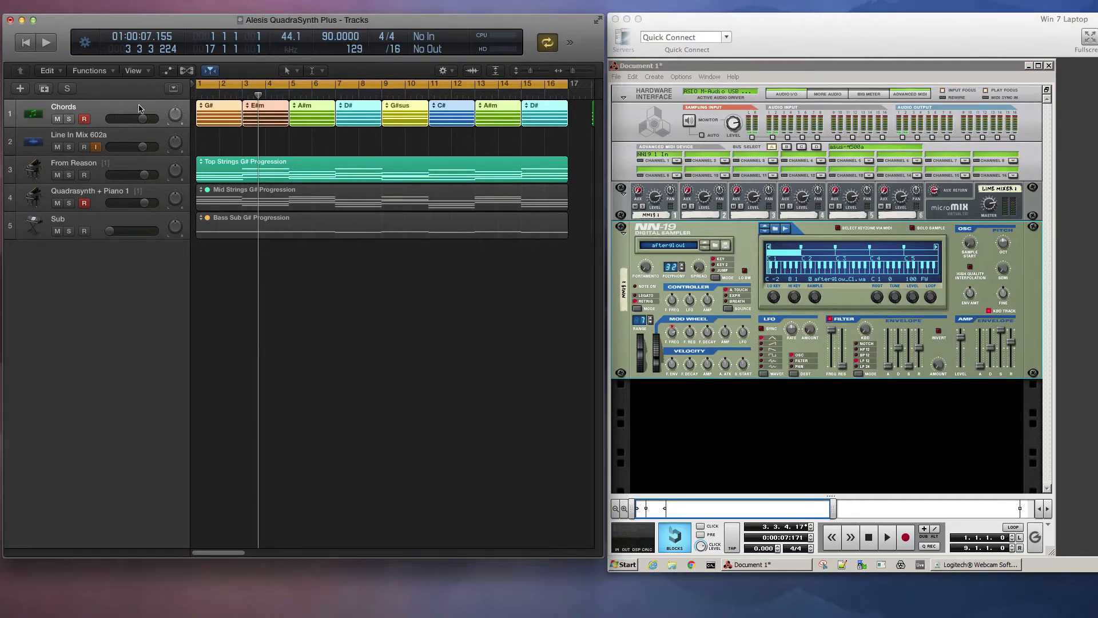
left_click(212, 137)
left_click(220, 117)
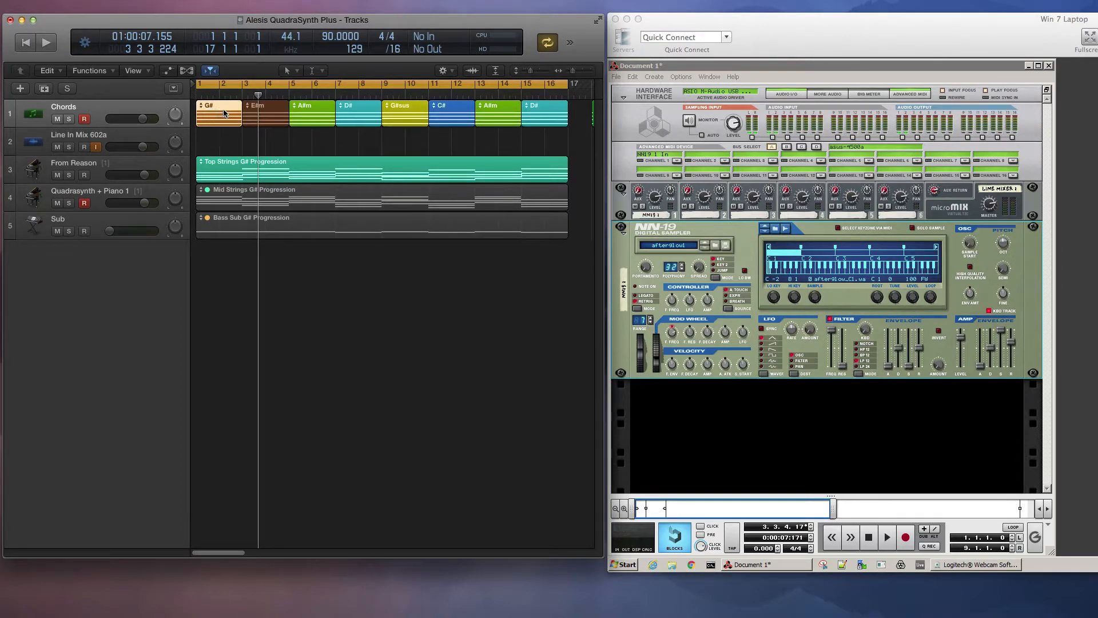
left_click(225, 141)
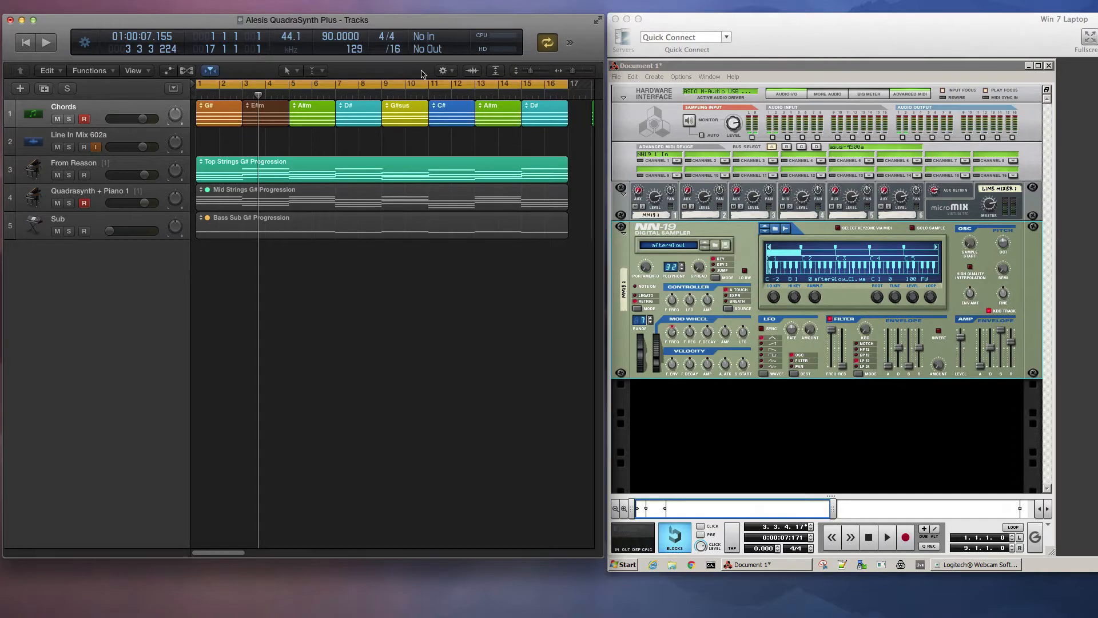
Step: Open the G# chord region's name for editing with the Text Tool, and close the name field
left_click(324, 71)
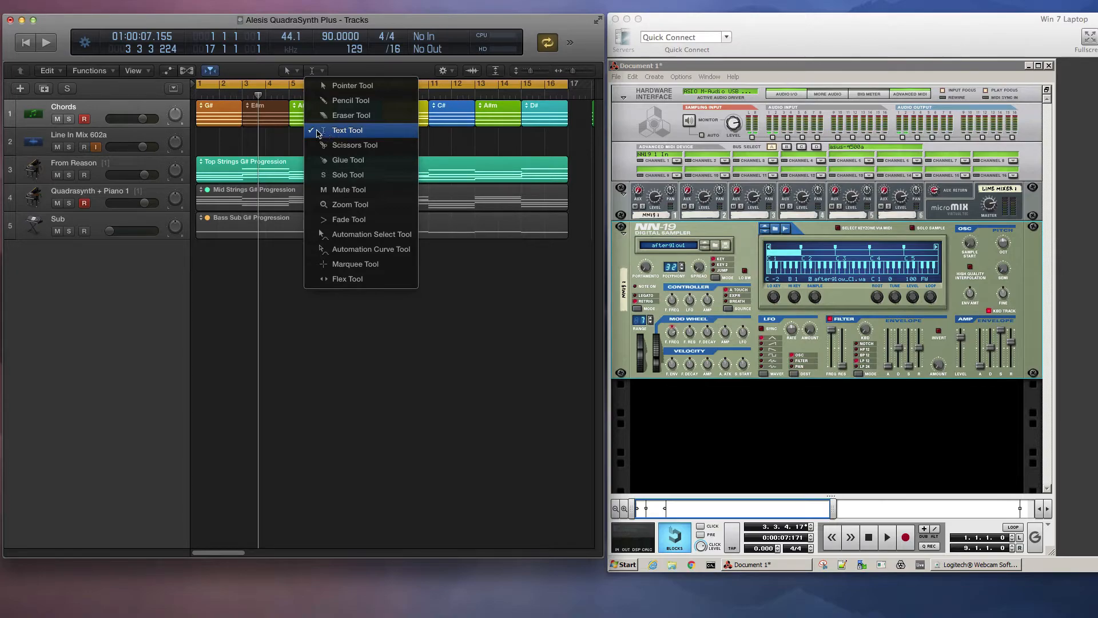
left_click(325, 131)
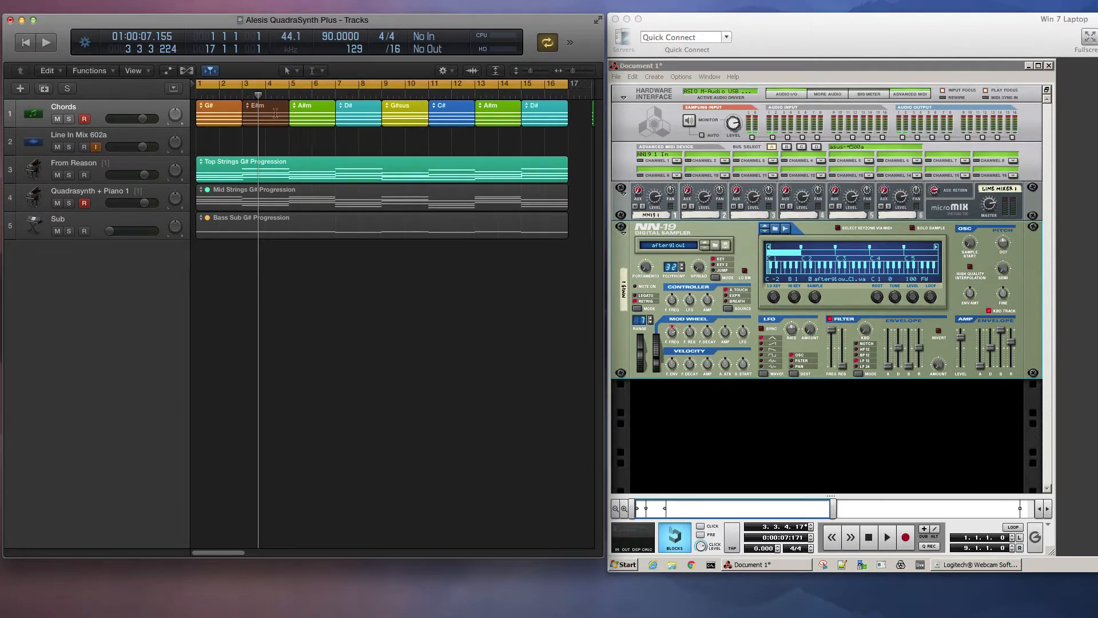
left_click(213, 106)
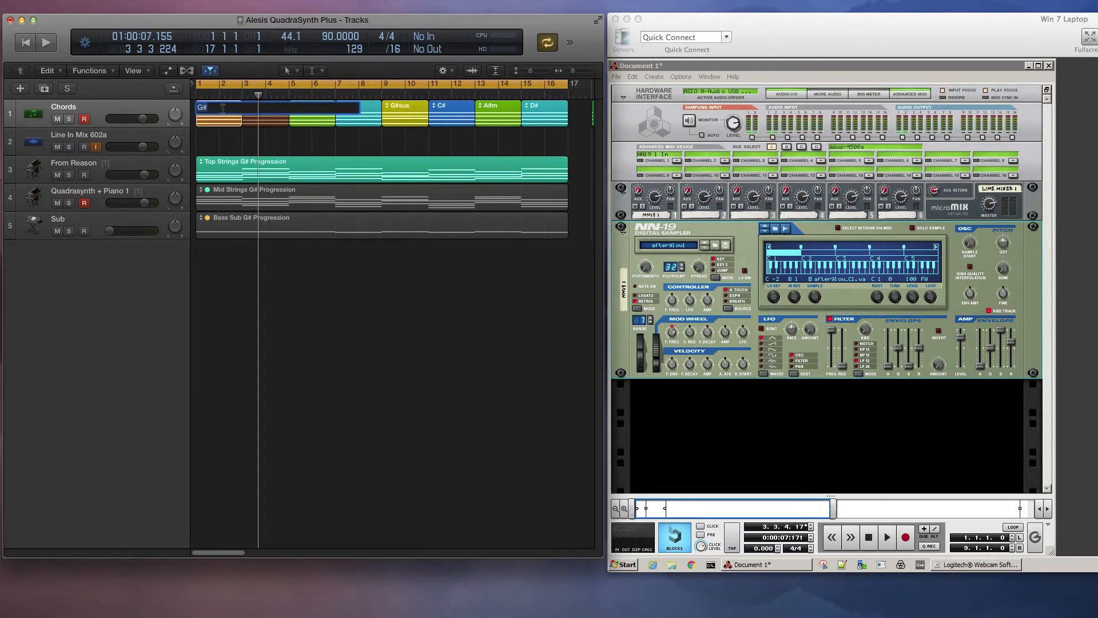
key("Return")
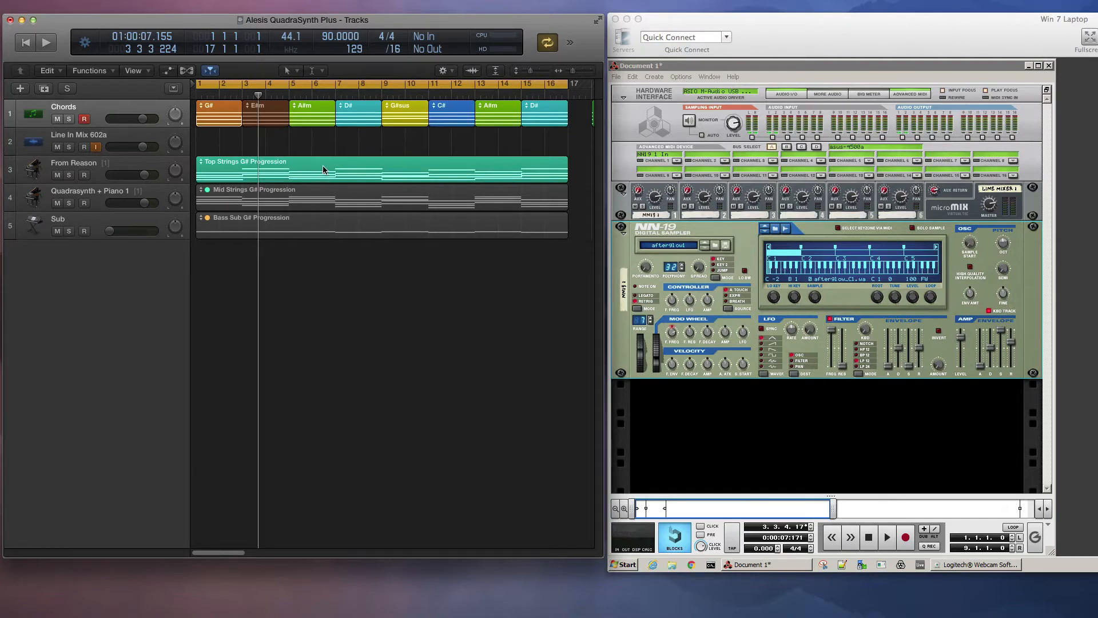
Step: Show the global tracks to examine Signature and Tempo alongside the selected chord regions, and hide the global tracks again
left_click_drag(217, 147, 549, 123)
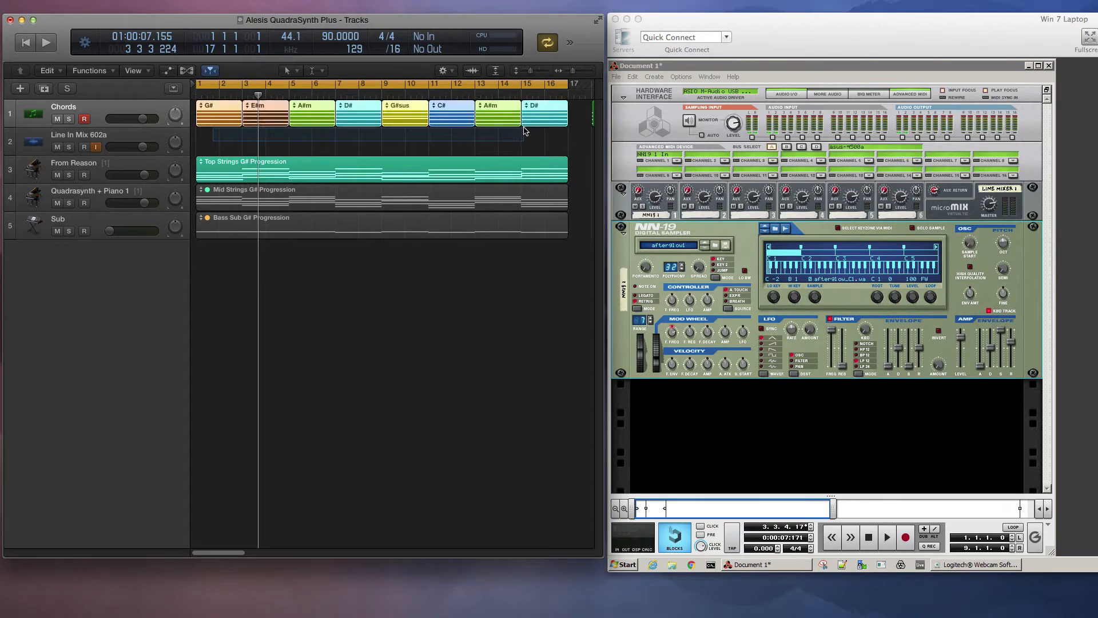
left_click(173, 89)
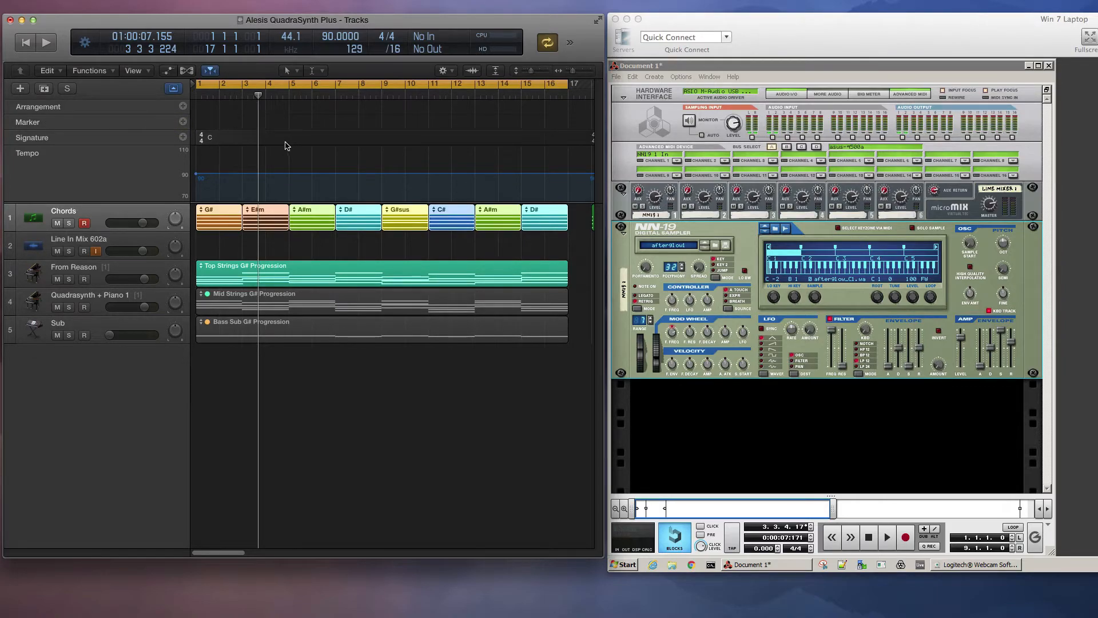
left_click_drag(203, 238, 560, 216)
left_click(322, 398)
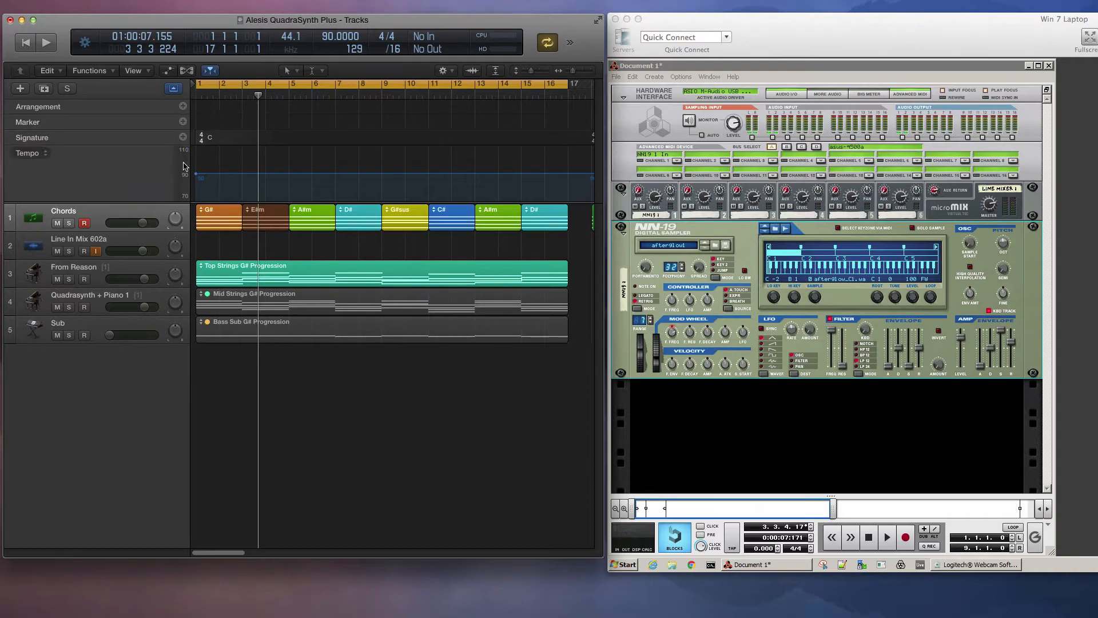
left_click_drag(278, 240, 530, 216)
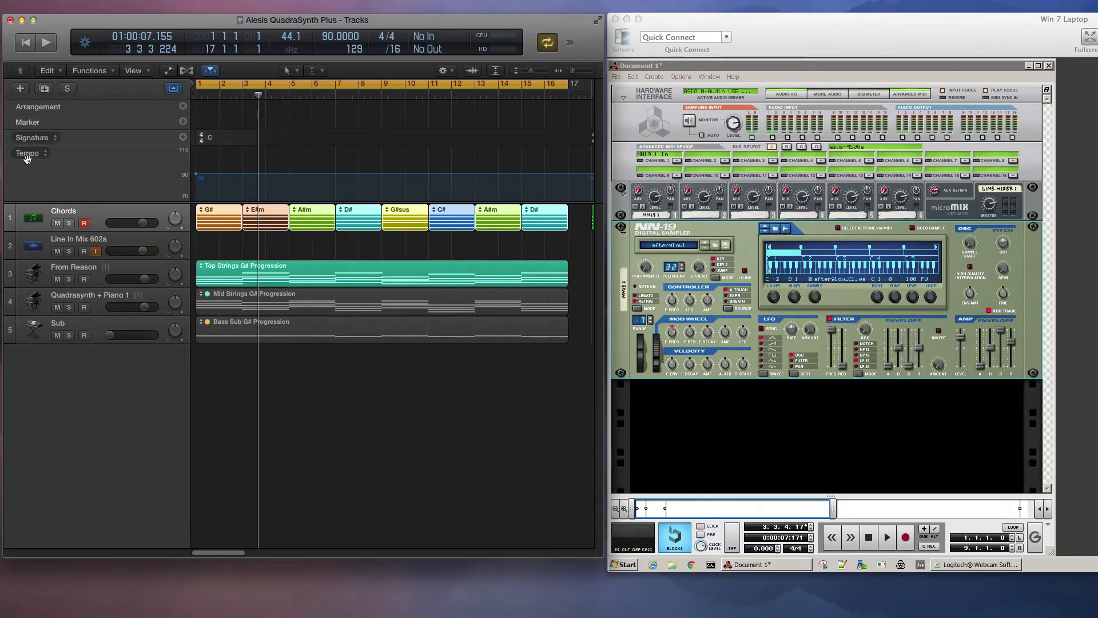
left_click(174, 88)
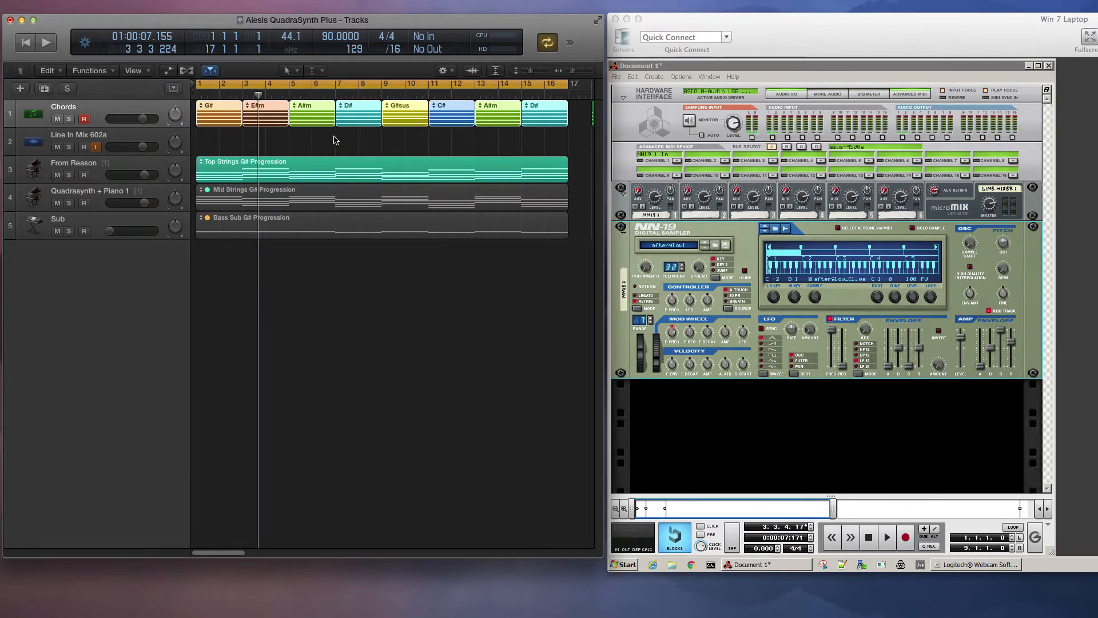
Step: Select the From Reason track, play the project from the start to hear Reason playing in sync, and stop playback
left_click_drag(234, 267, 361, 208)
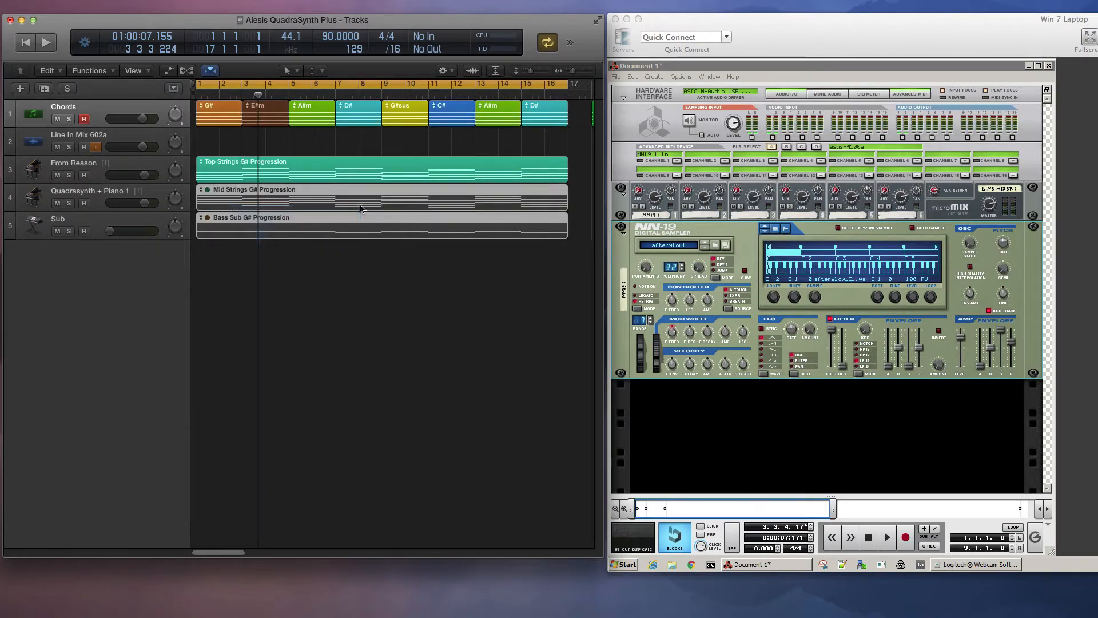
left_click(209, 151)
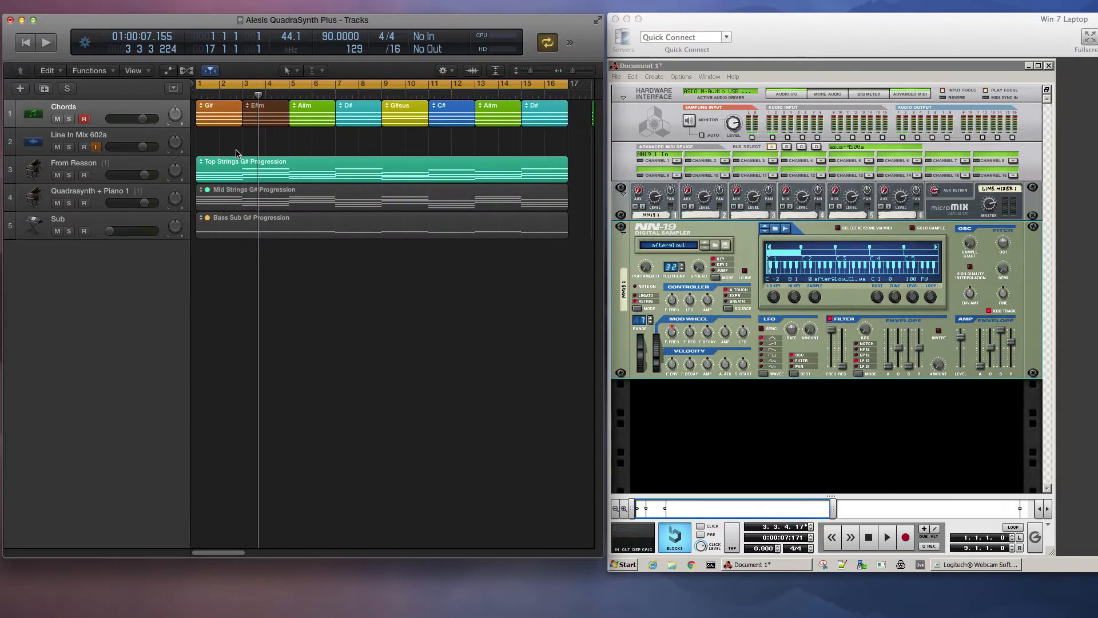
left_click(120, 165)
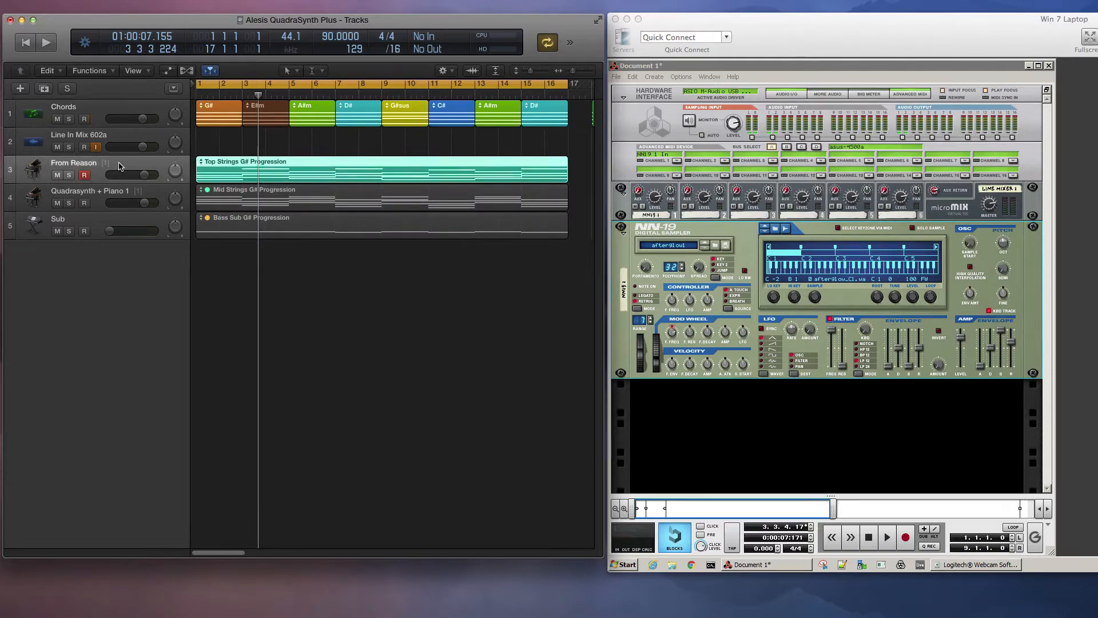
left_click(250, 303)
key("Return")
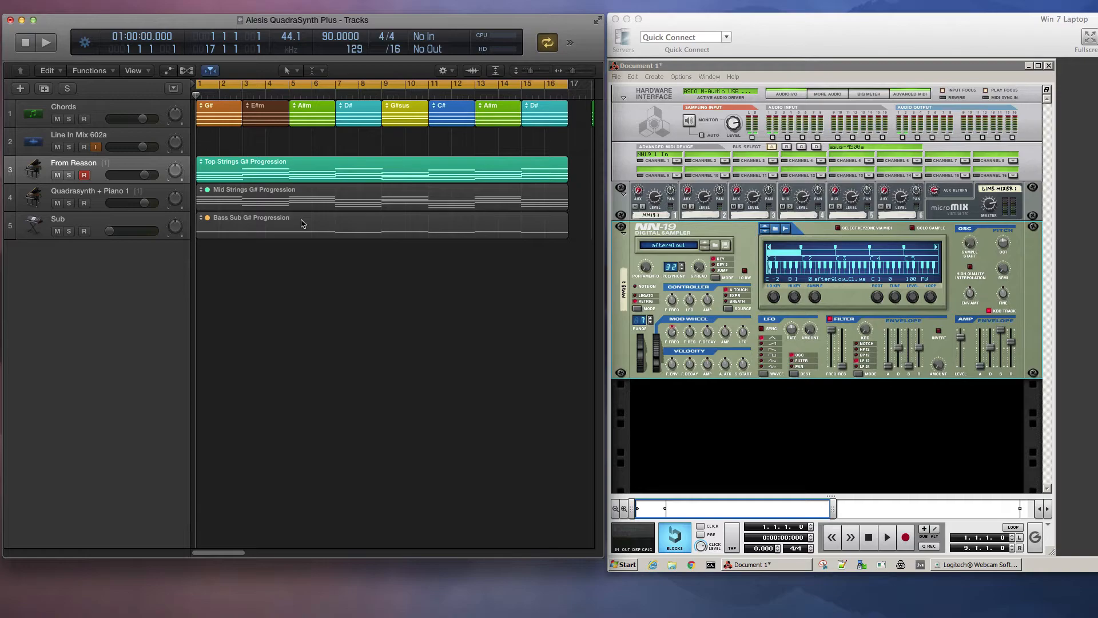
key("space")
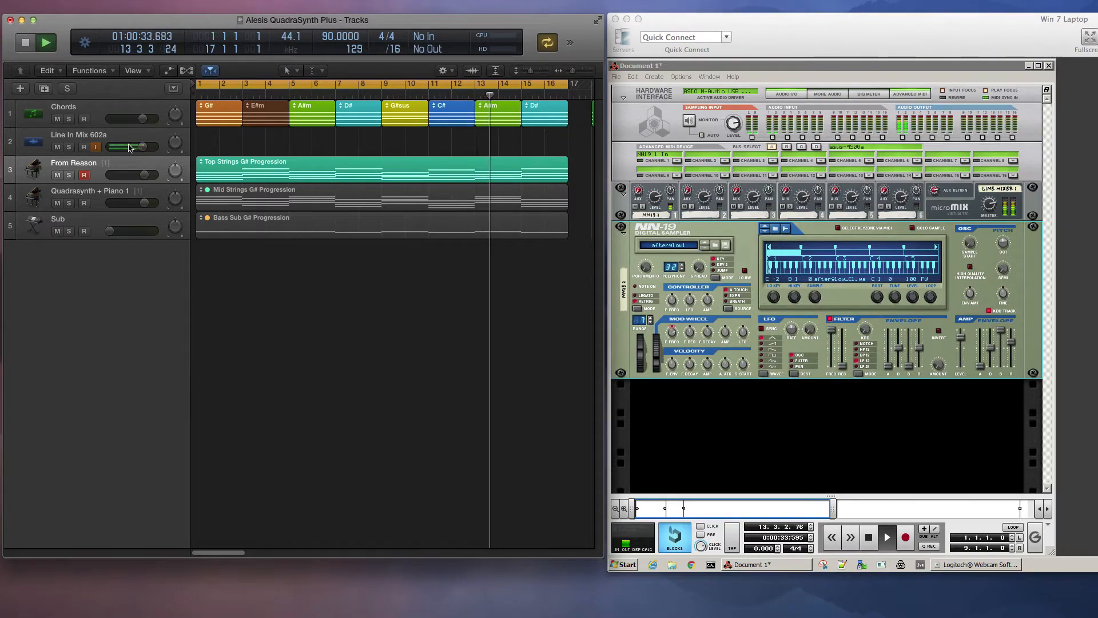
left_click(22, 45)
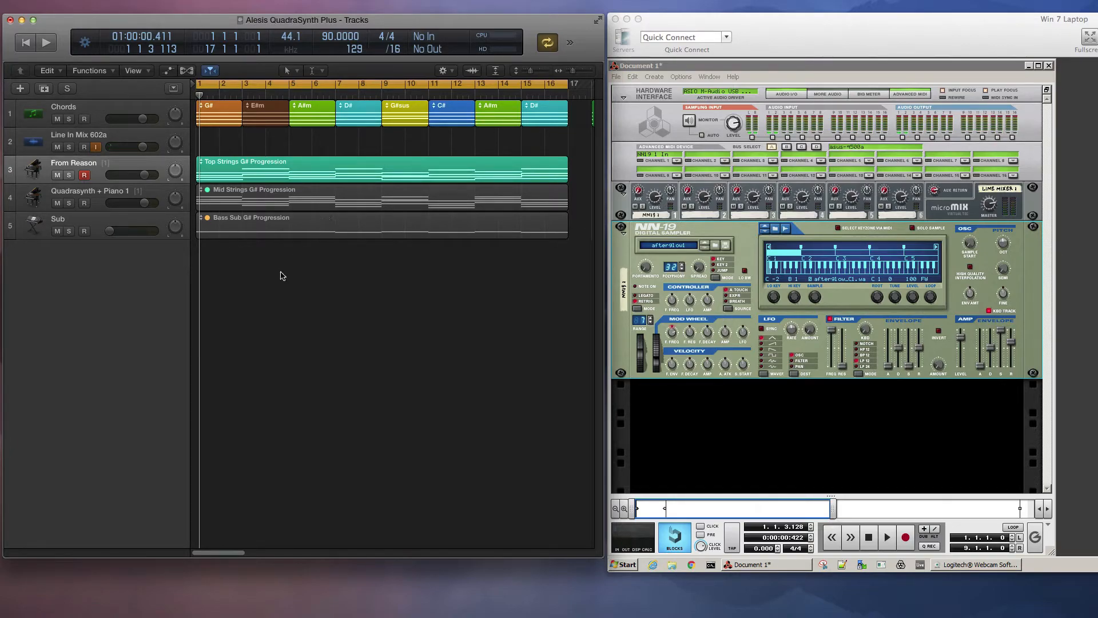
Step: Record-enable the Line In Mix 602a track and start recording Reason's audio from the beginning of the project
left_click(114, 167)
left_click(116, 139)
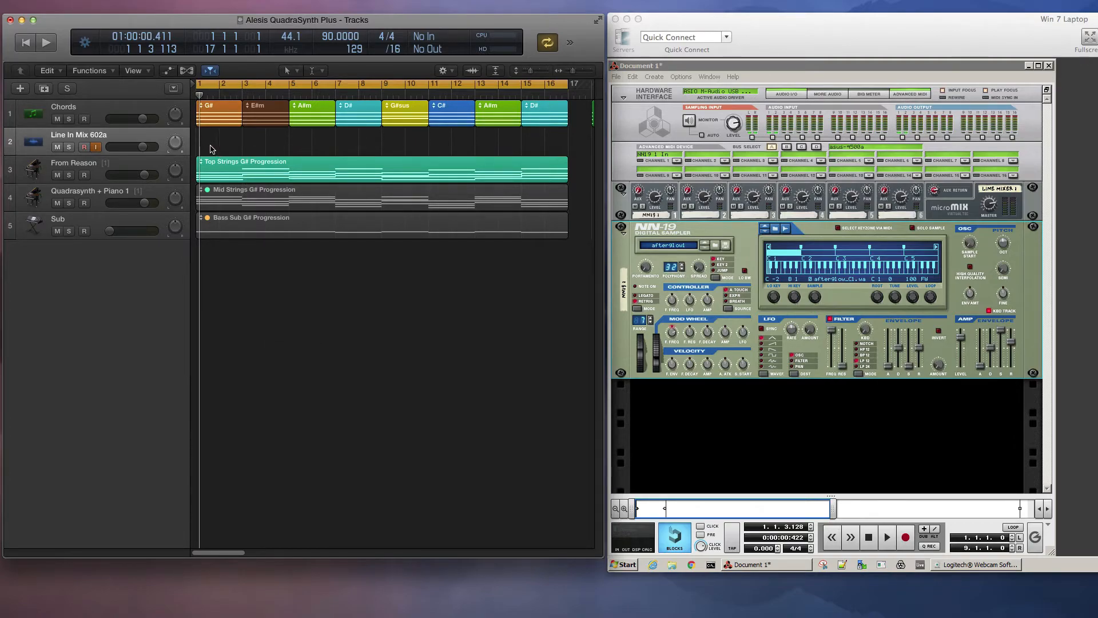
left_click(284, 160)
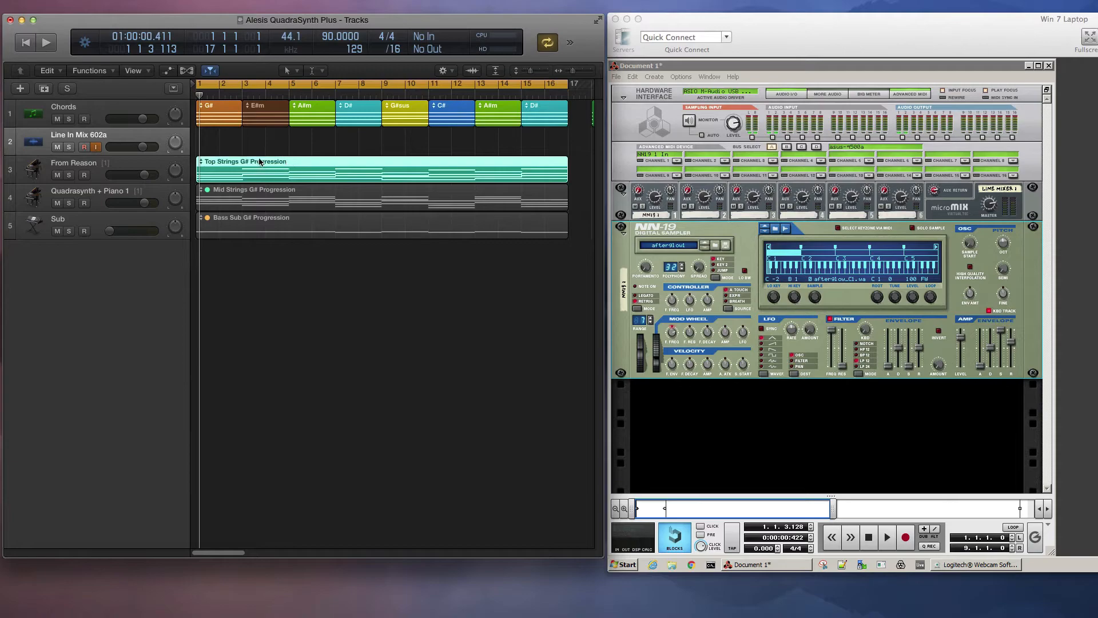
left_click(85, 146)
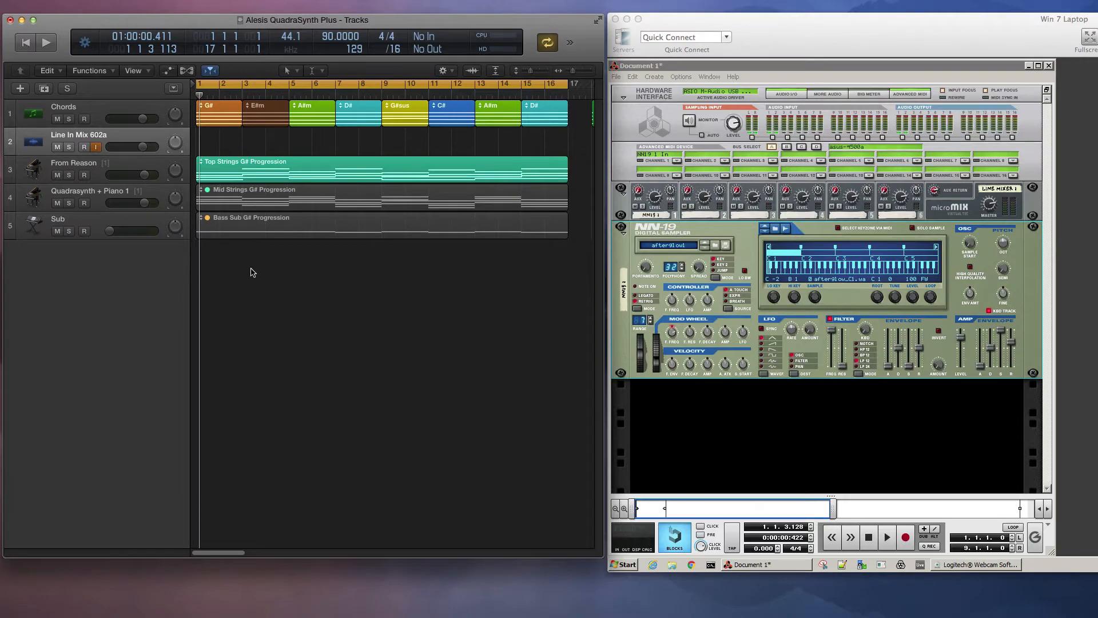
left_click(25, 43)
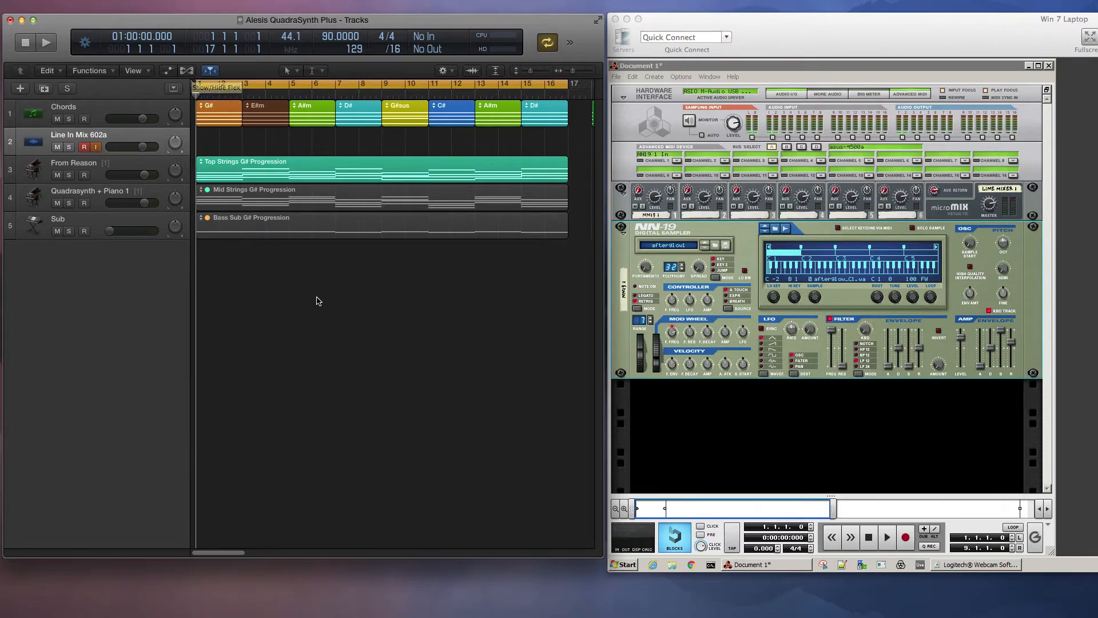
key("r")
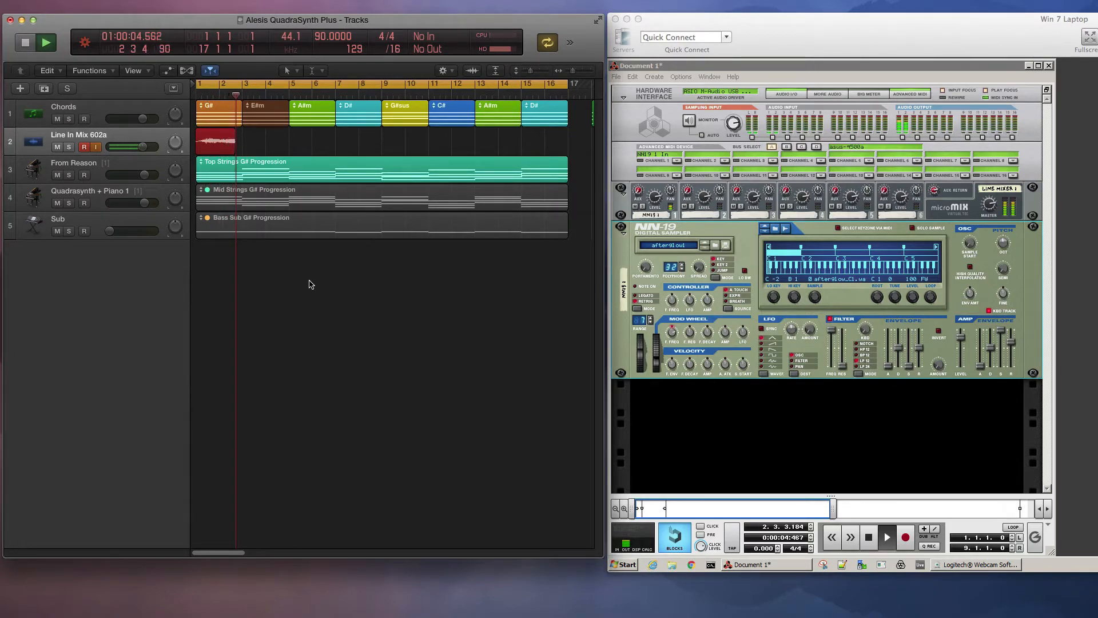
Step: Toggle the metronome Click while the recording runs
left_click(570, 42)
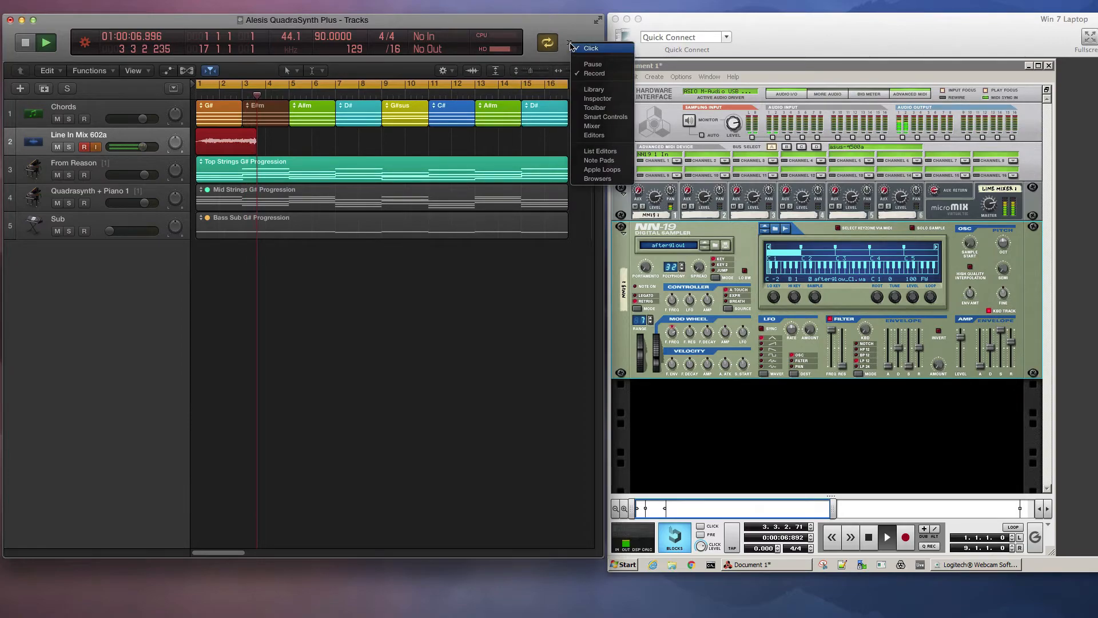
left_click(590, 75)
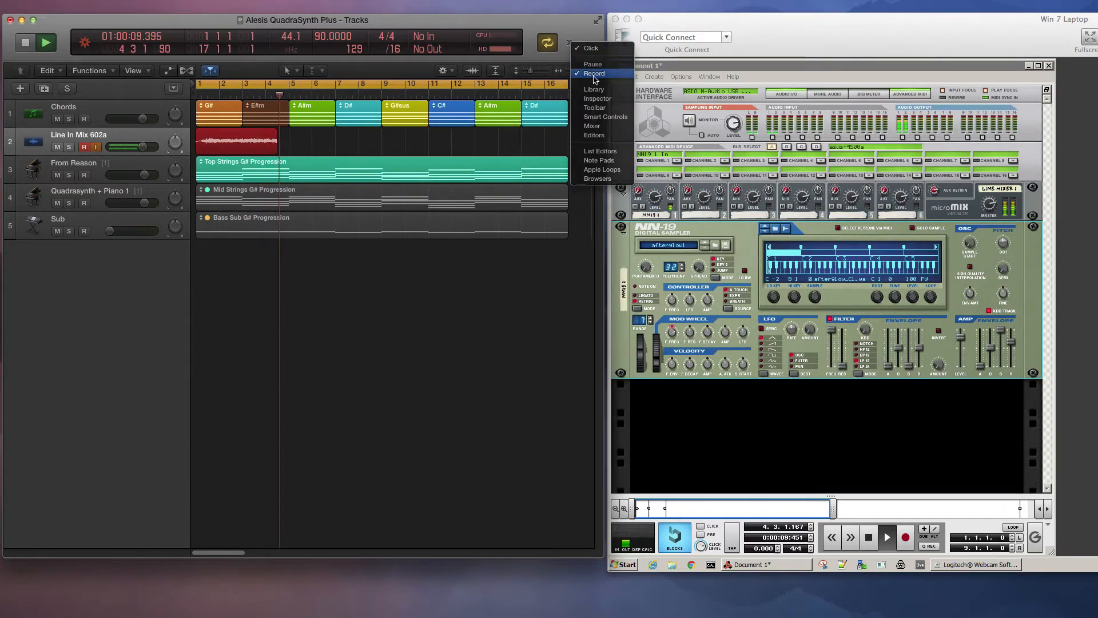
left_click(569, 42)
left_click(592, 48)
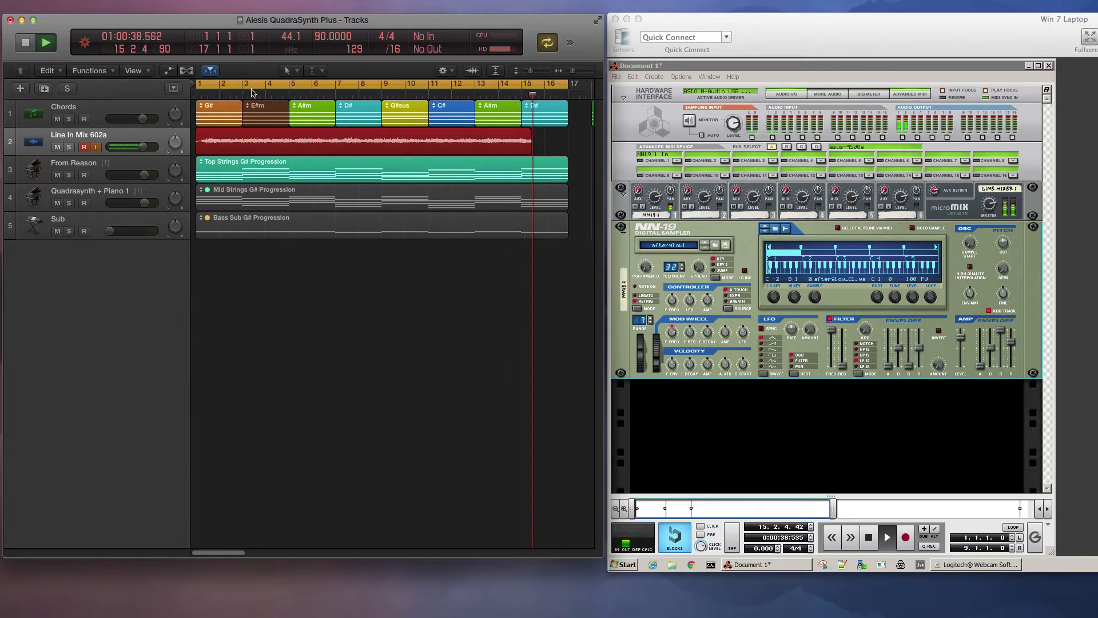
Step: Turn off Cycle mode so the recording continues past bar 17, and stop recording at about bar 19
left_click(548, 43)
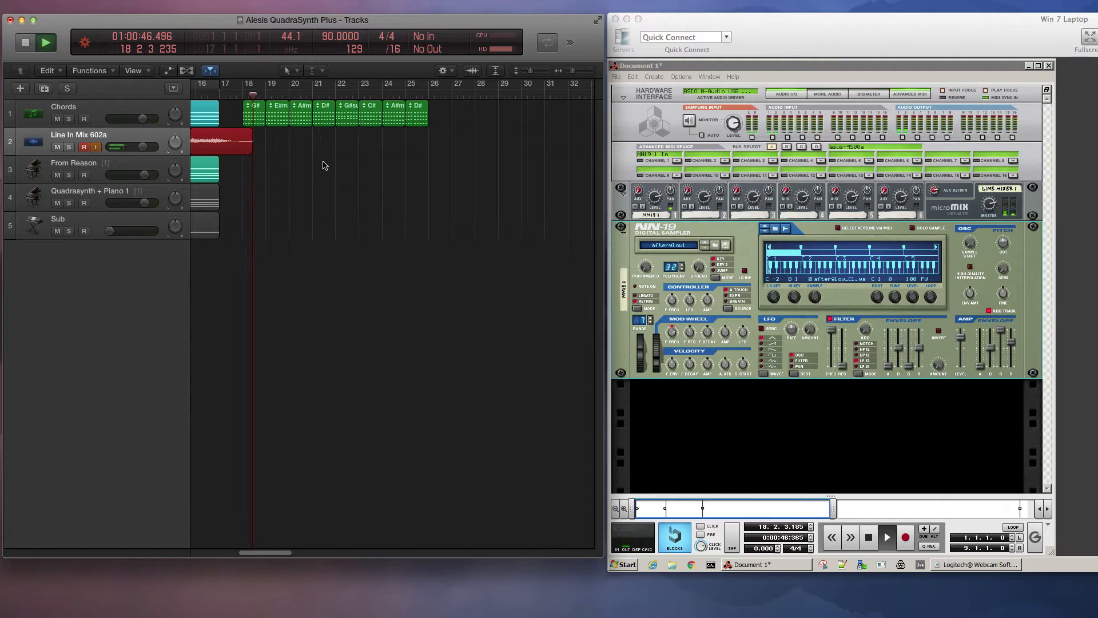
left_click(24, 42)
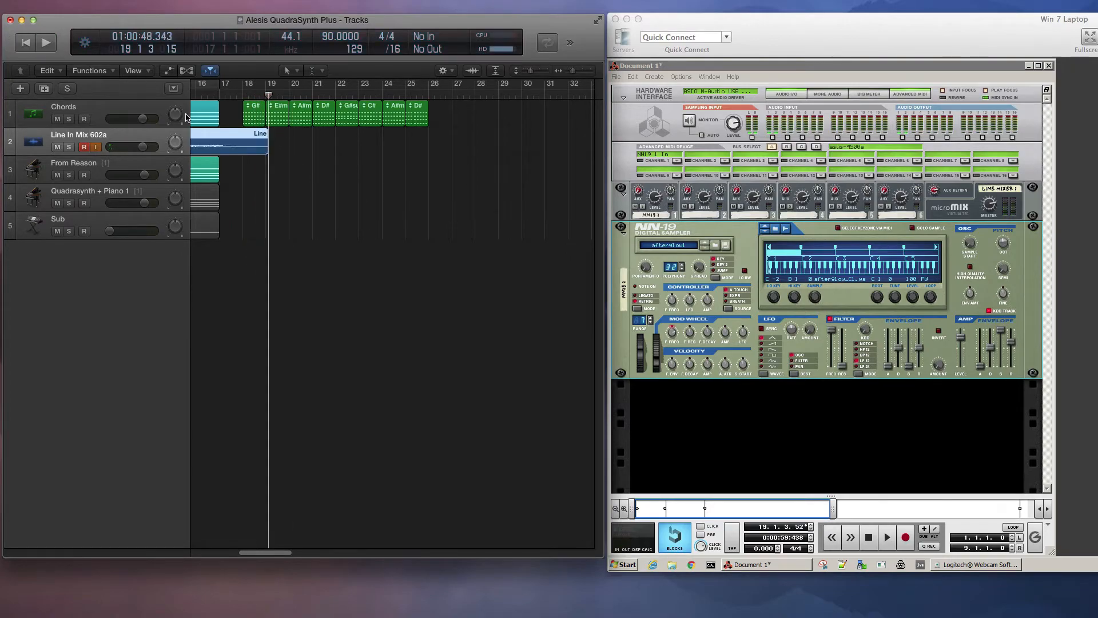
Step: Zoom in on the start of the new Line In Mix 602a recording to examine how its waveform lines up with bar 1
key("z")
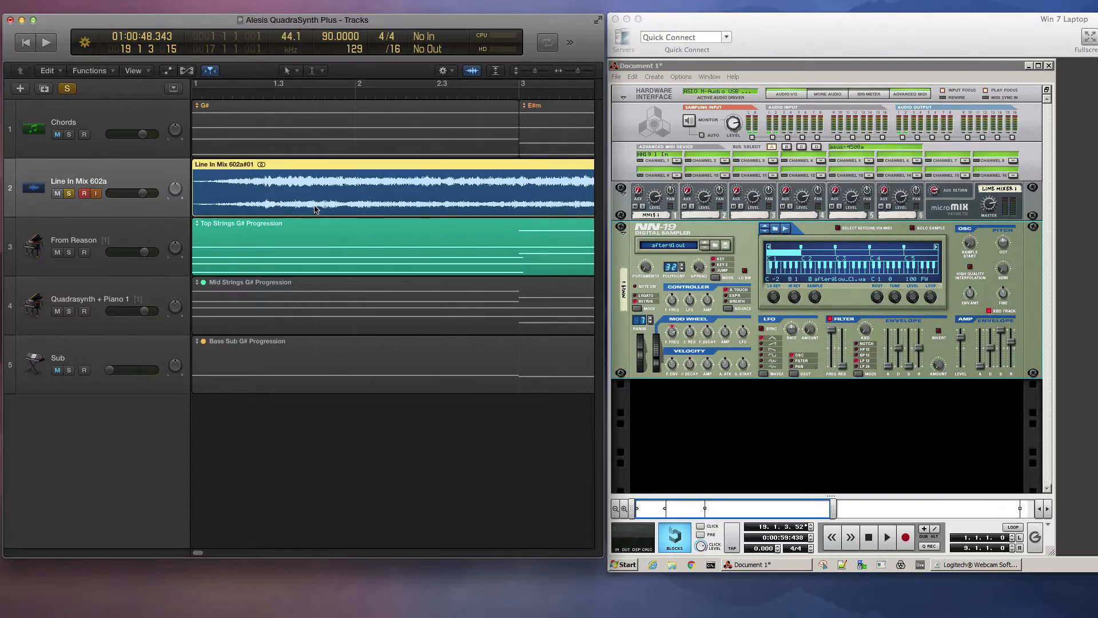
key("super+Right")
key("super+Right")
key("super+Right")
key("super+Right")
key("super+Right")
key("super+Right")
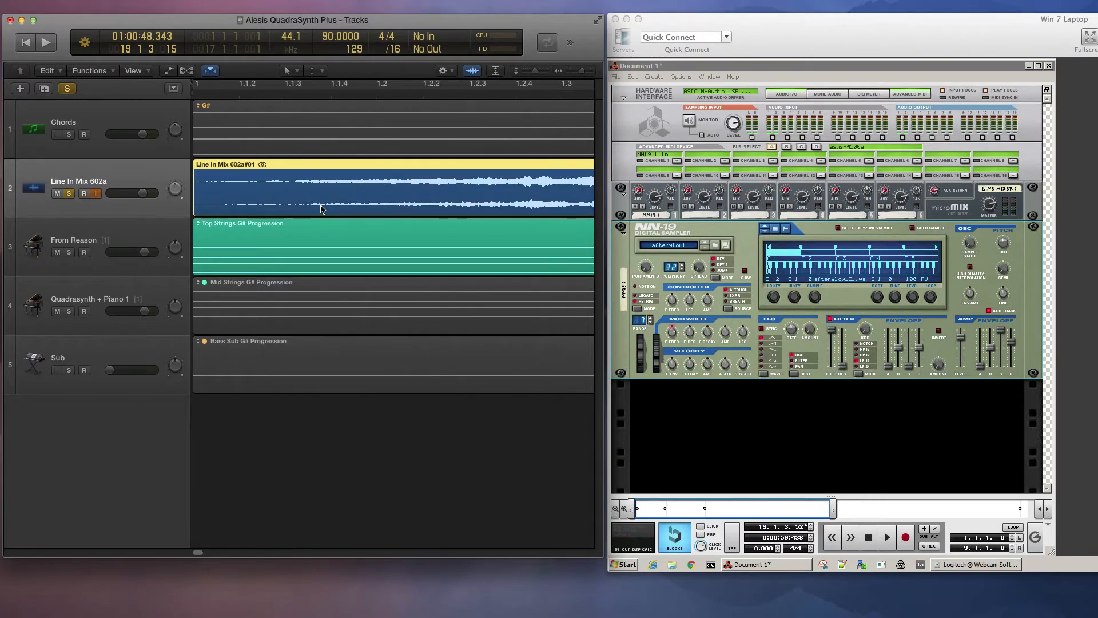
Step: Trim the start of the Line In Mix 602a recording by a fraction of a beat and move the region back to bar 1
key("super+Right")
key("super+Right")
key("super+Right")
key("super+Right")
key("super+Right")
key("super+Right")
key("super+Right")
key("super+f")
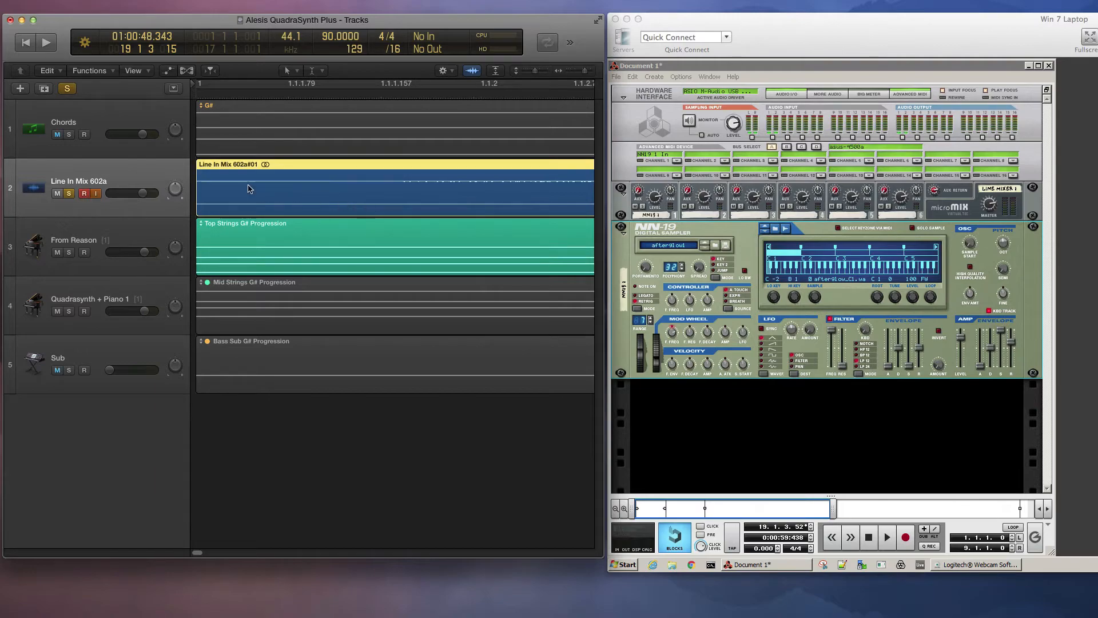
left_click_drag(199, 212, 382, 215)
left_click_drag(400, 178, 218, 179)
Step: Fine-tune the recording's start by extending its left edge over the earlier audio, trimming the excess, and returning the region to bar 1
key("ctrl+z")
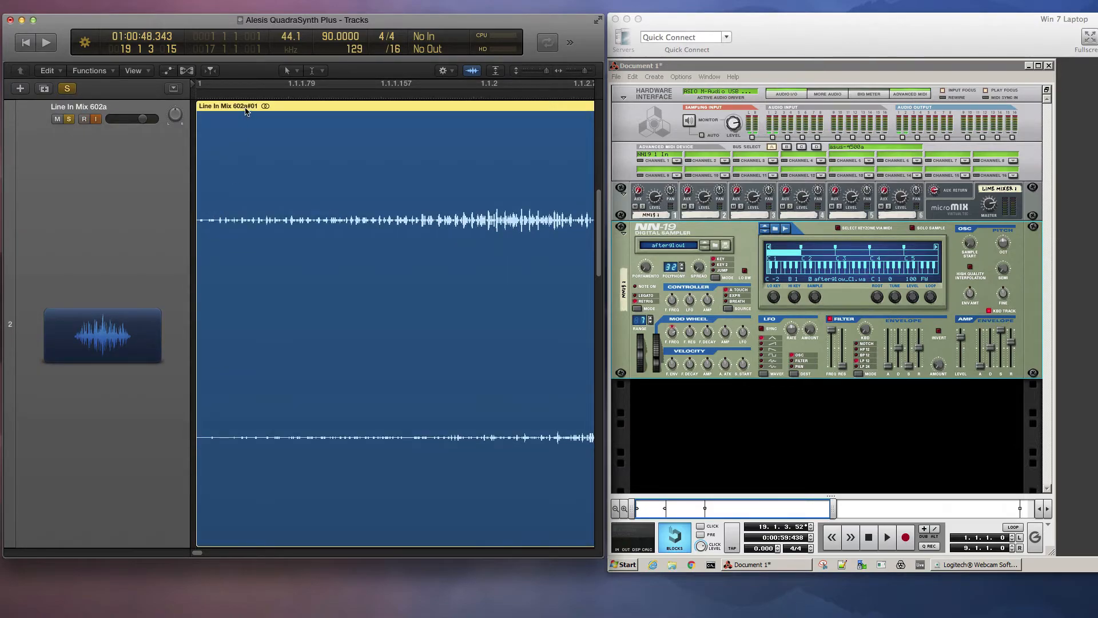
left_click_drag(197, 189, 340, 188)
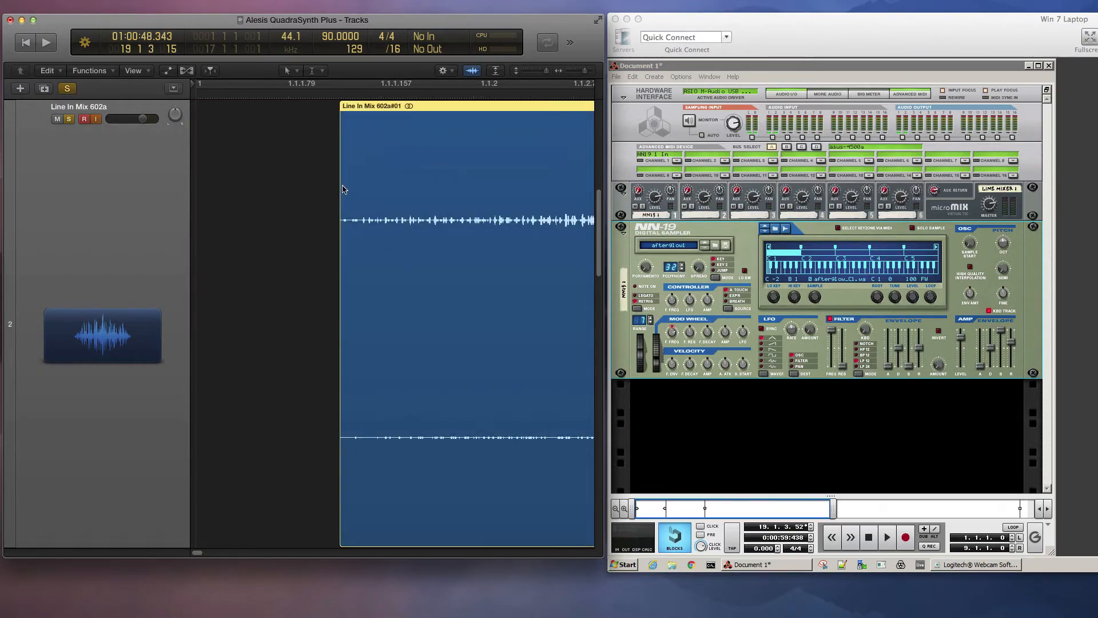
left_click_drag(342, 486, 252, 486)
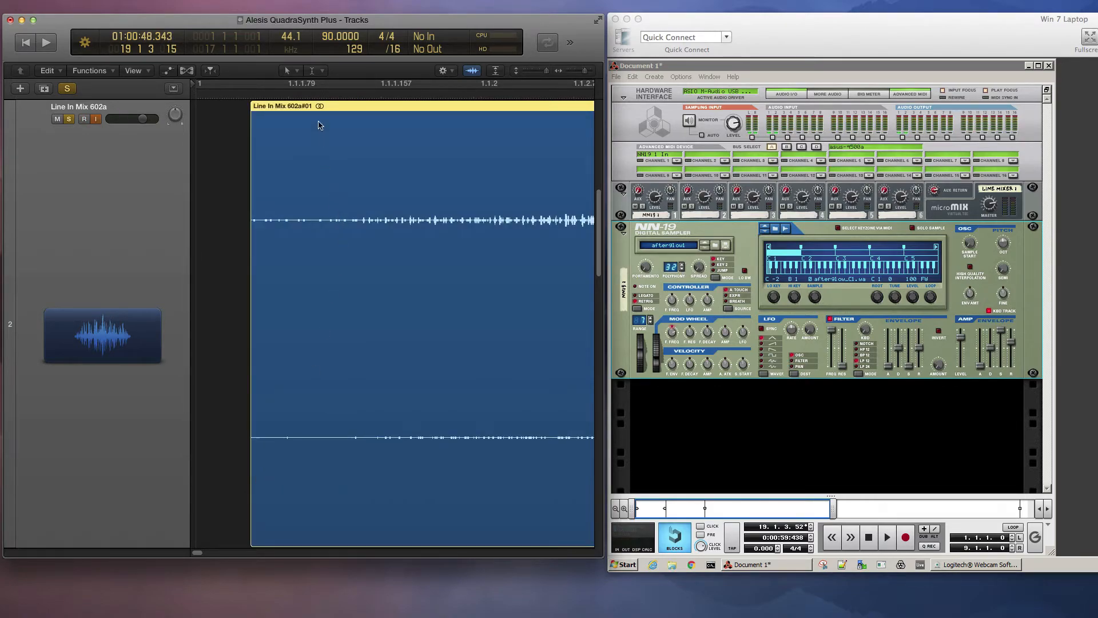
left_click_drag(318, 106, 414, 109)
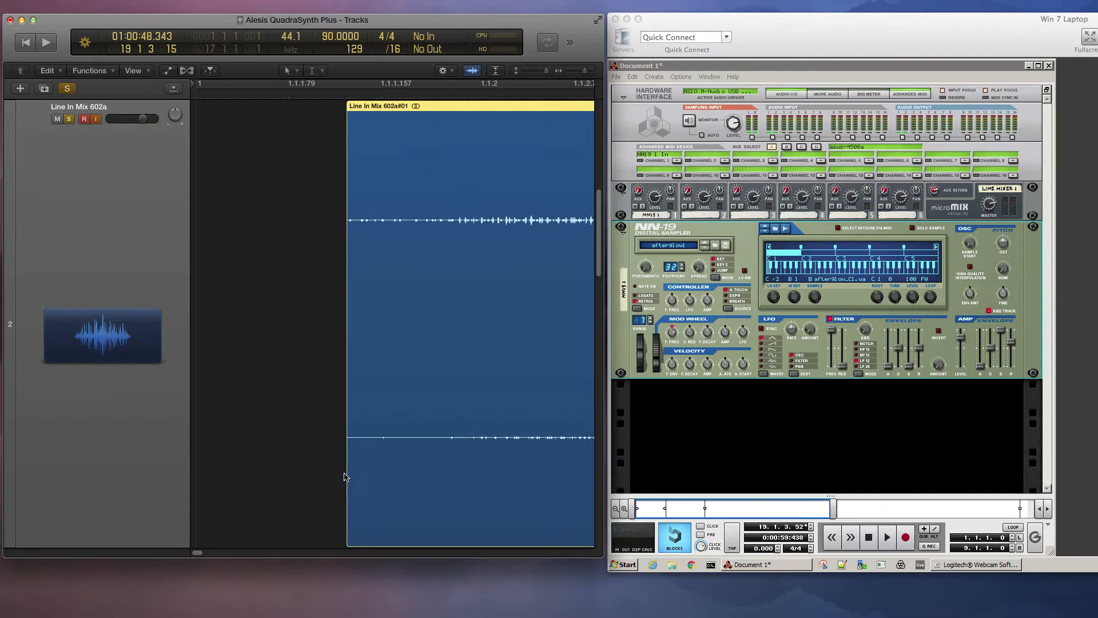
left_click_drag(350, 474, 240, 472)
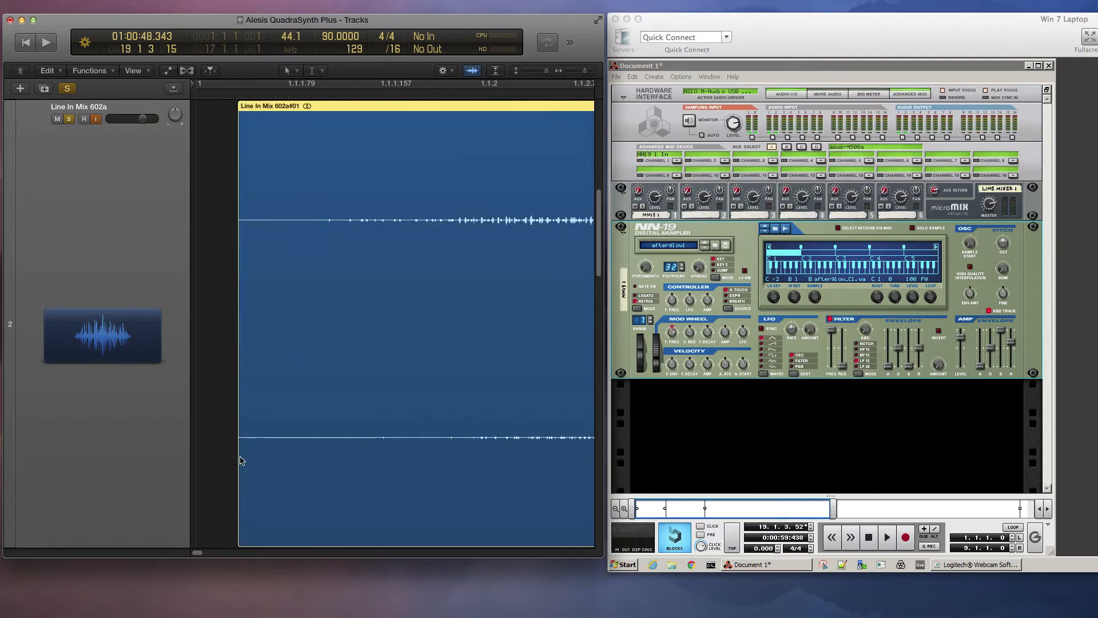
left_click_drag(240, 450, 317, 453)
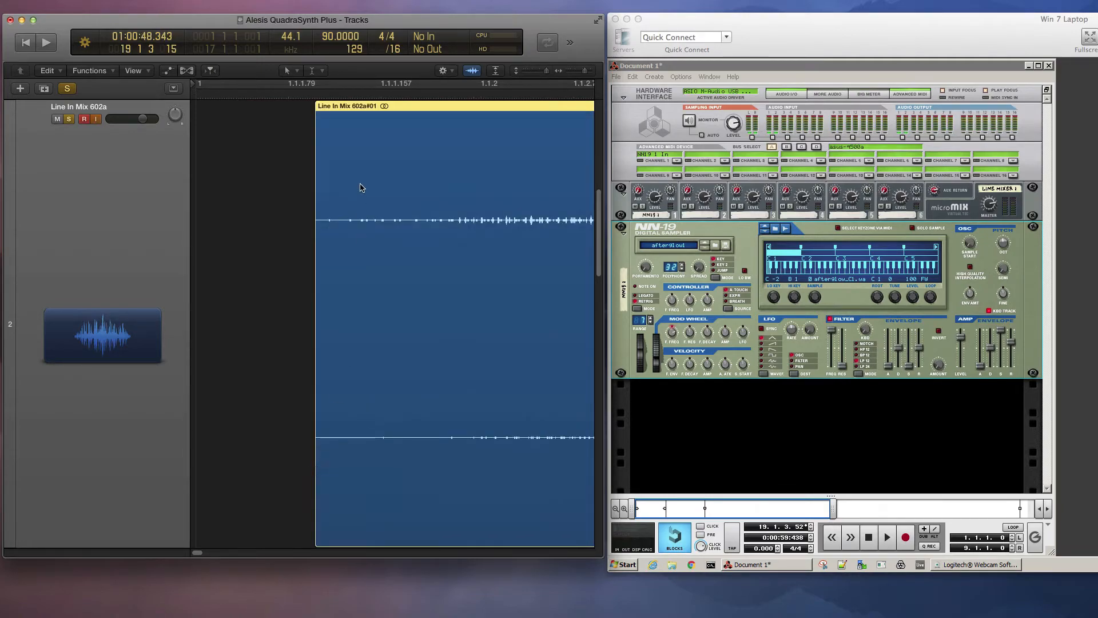
left_click_drag(379, 111, 262, 111)
Step: Zoom out to examine the full length of the Line In Mix 602a recording alongside the MIDI tracks
key("super+Left")
key("super+Left")
key("super+Left")
key("super+Left")
key("super+Left")
key("super+Left")
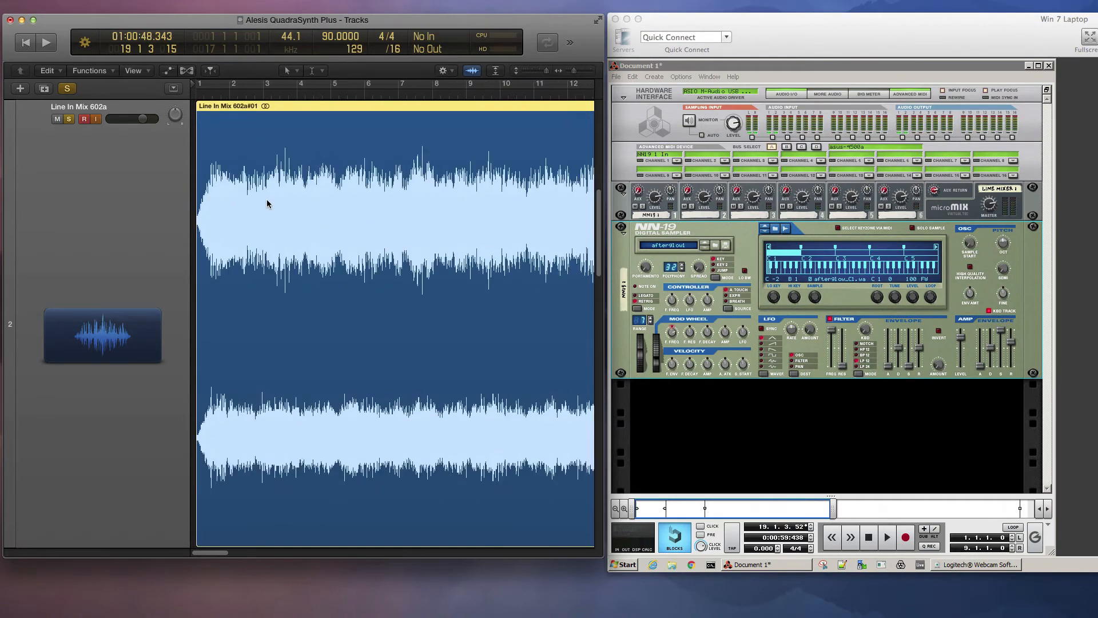
key("super+Right")
key("super+Right")
key("super+Up")
key("super+Up")
key("super+Up")
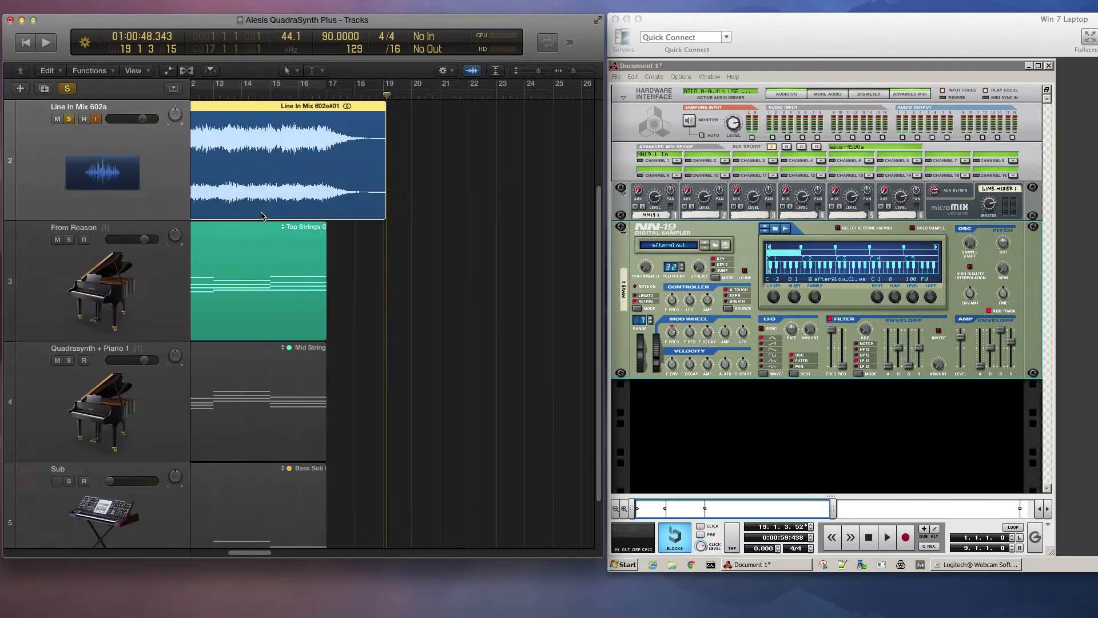
key("super+Up")
key("super+Left")
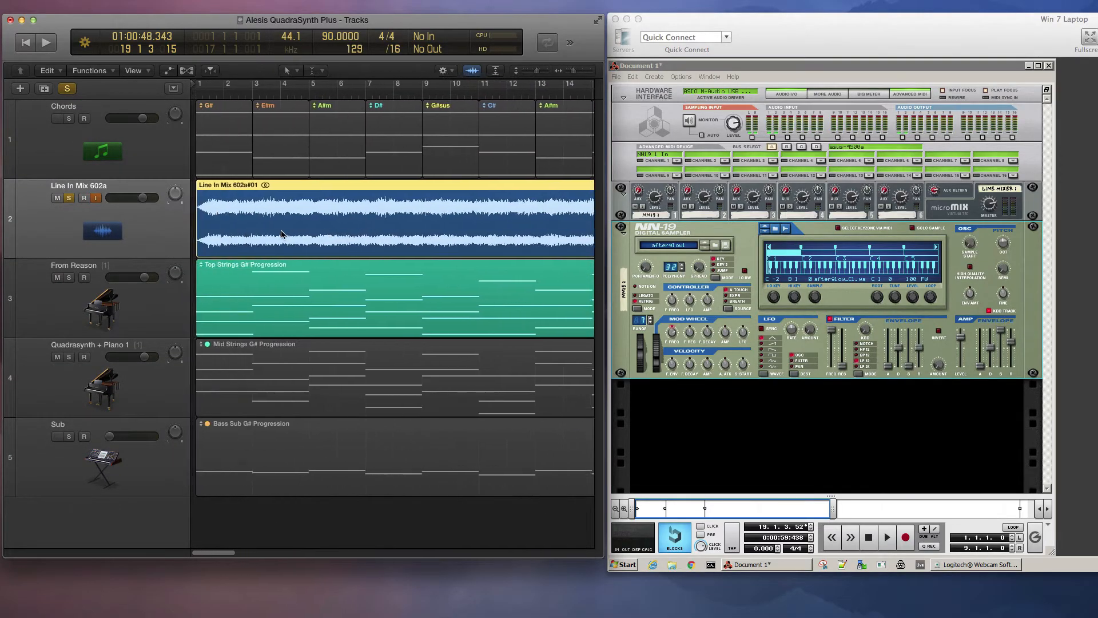
key("super+Left")
key("super+Right")
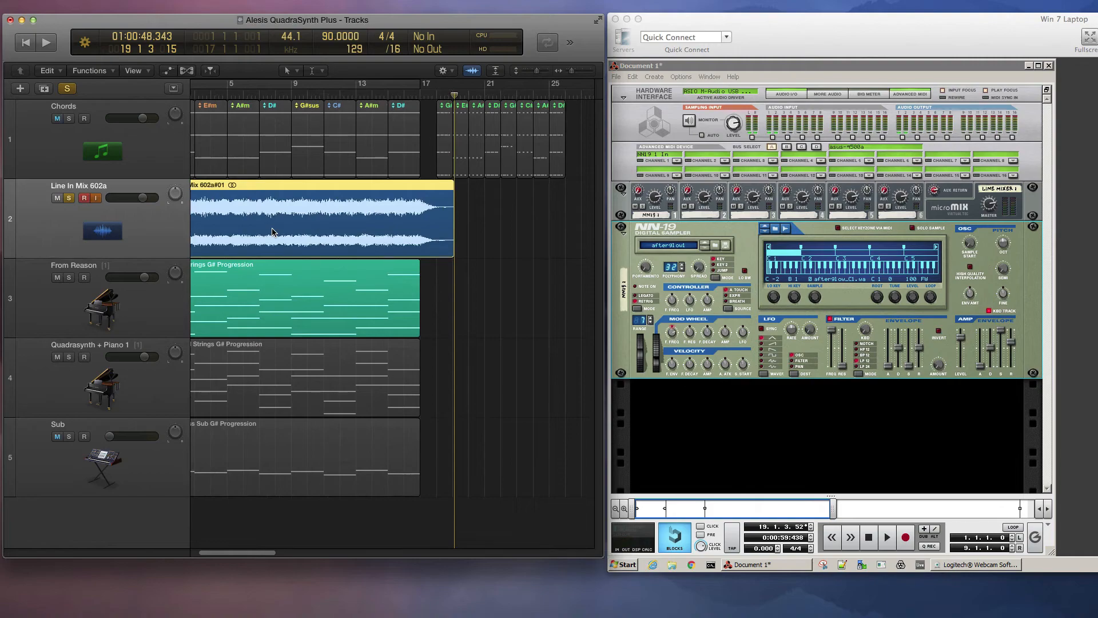
key("super+Right")
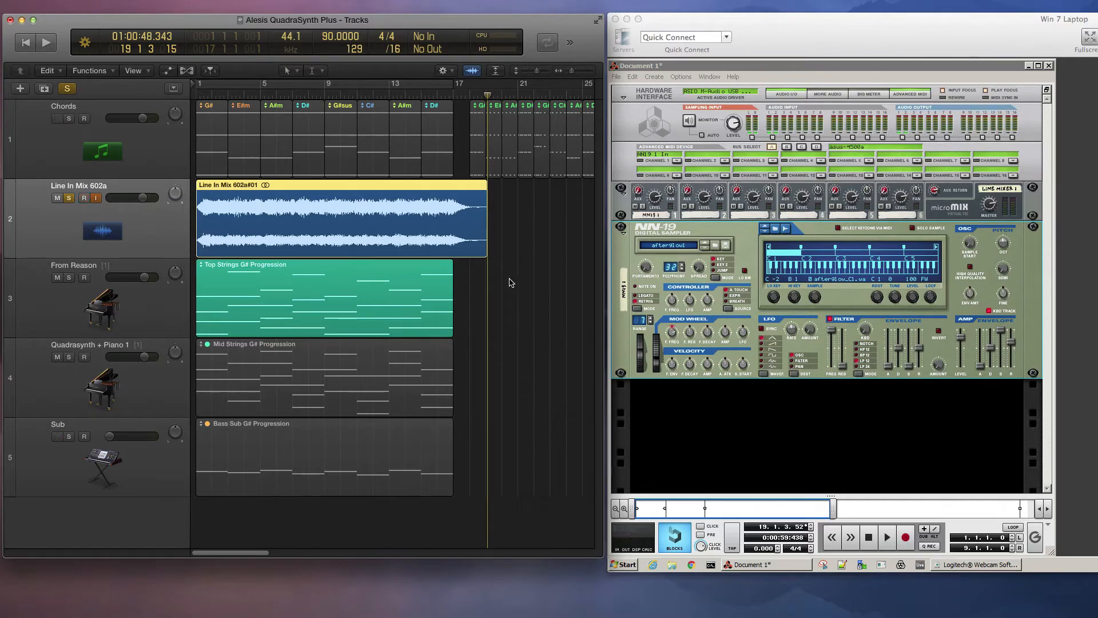
Step: Mute the Top Strings G# Progression region on the From Reason track and select the Line In Mix 602a recording
mouse_move(529, 27)
left_mouse_down()
mouse_move(533, 43)
mouse_move(533, 24)
left_mouse_up()
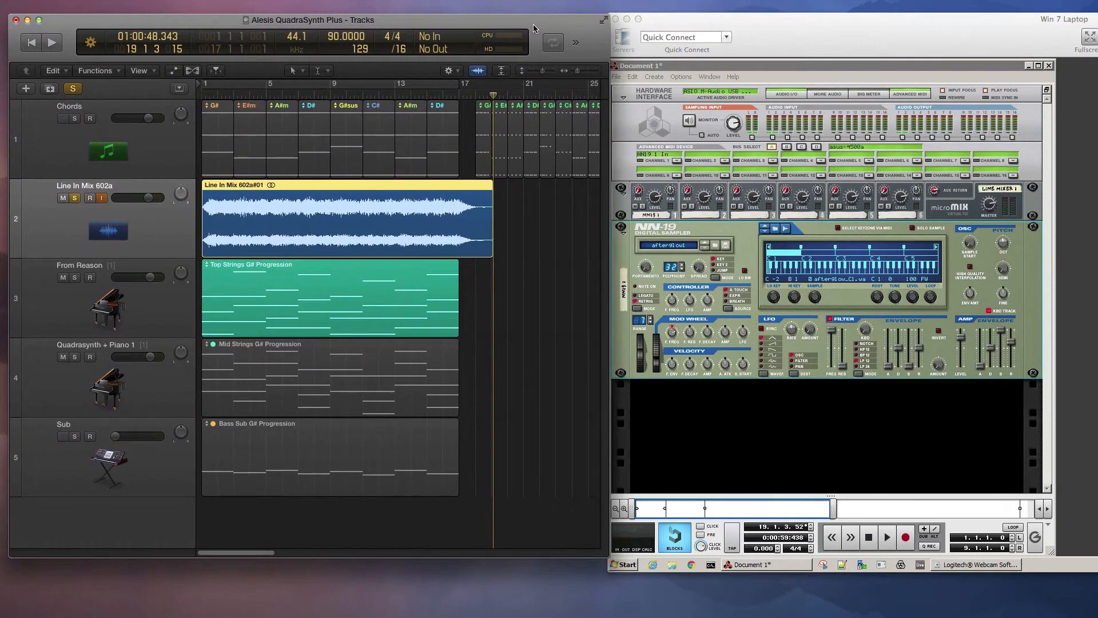
left_click(517, 263)
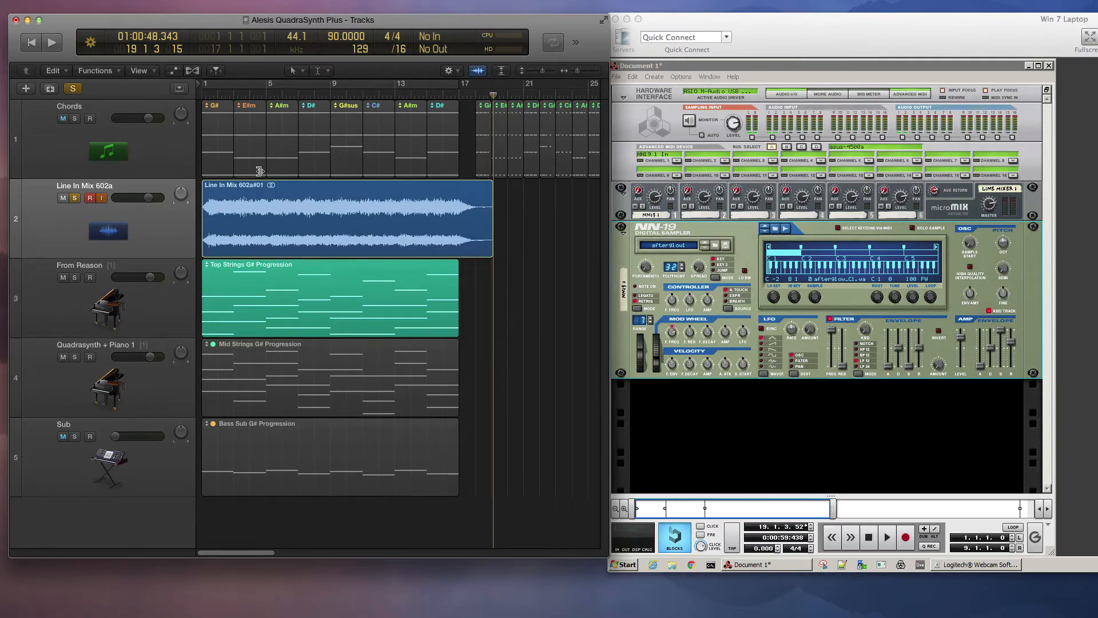
left_click(263, 280)
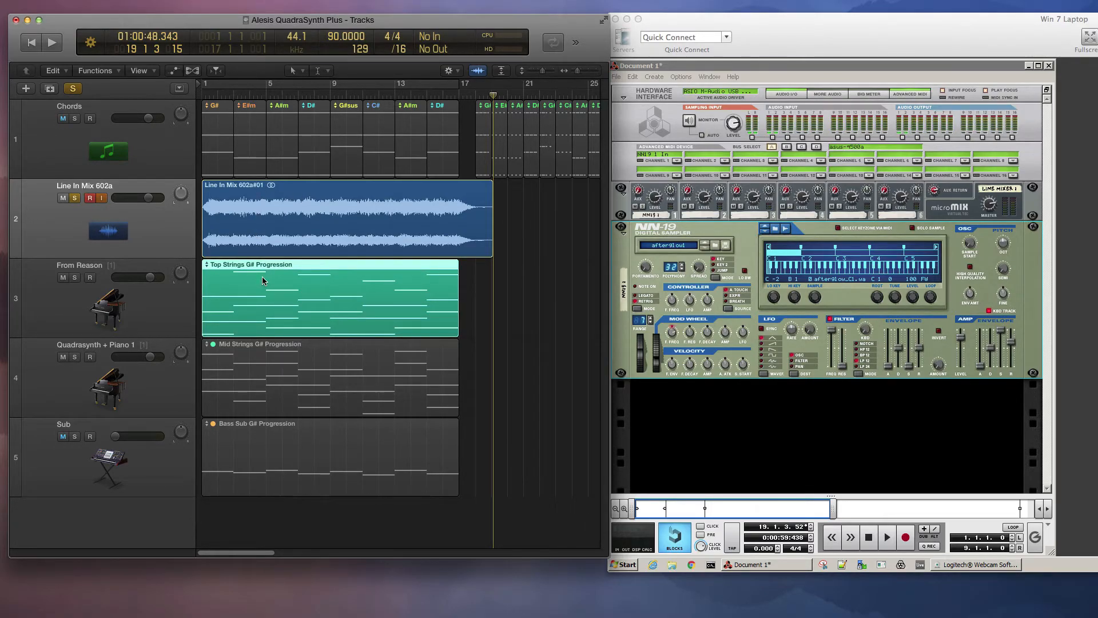
key("ctrl+m")
left_click(271, 190)
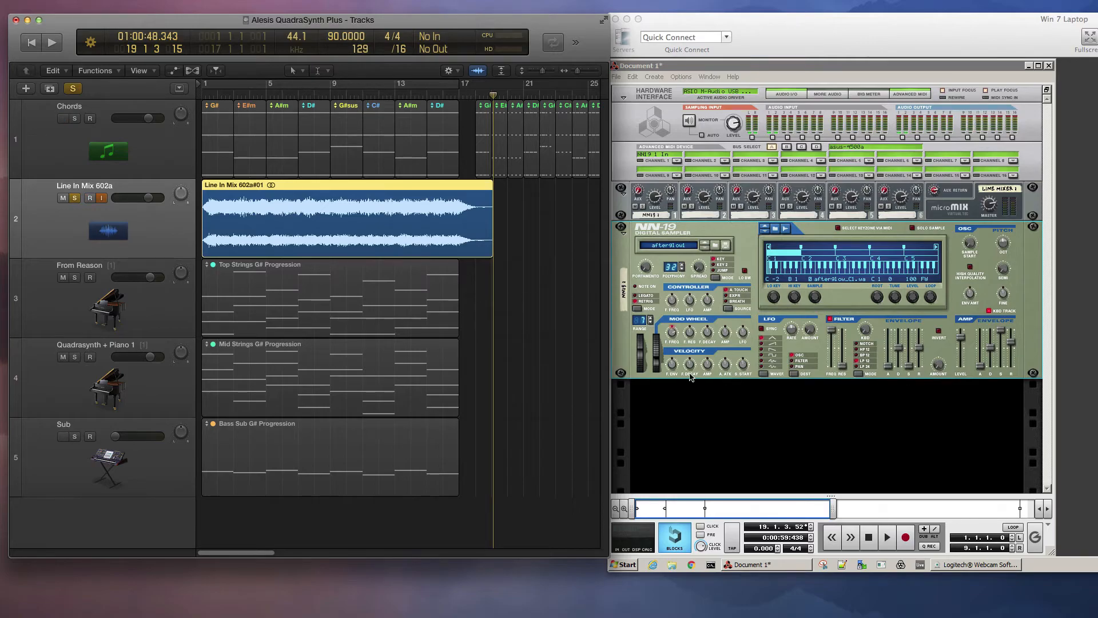
Step: Move the Win 7 Laptop remote window clear of the Logic window and return to Logic
left_click(755, 413)
left_click(540, 349)
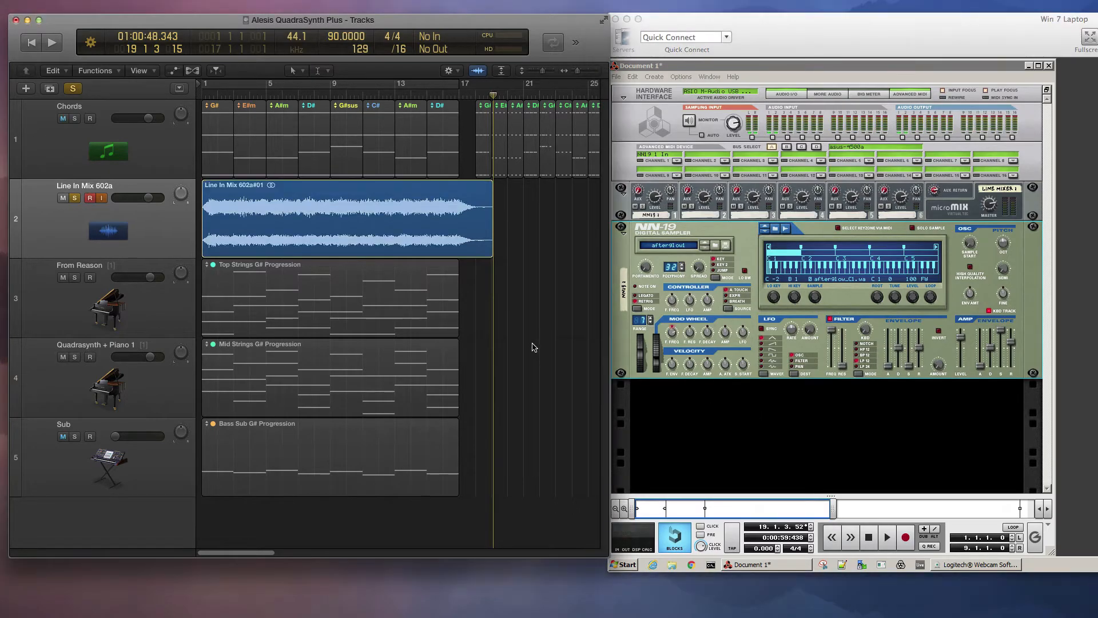
left_click(756, 399)
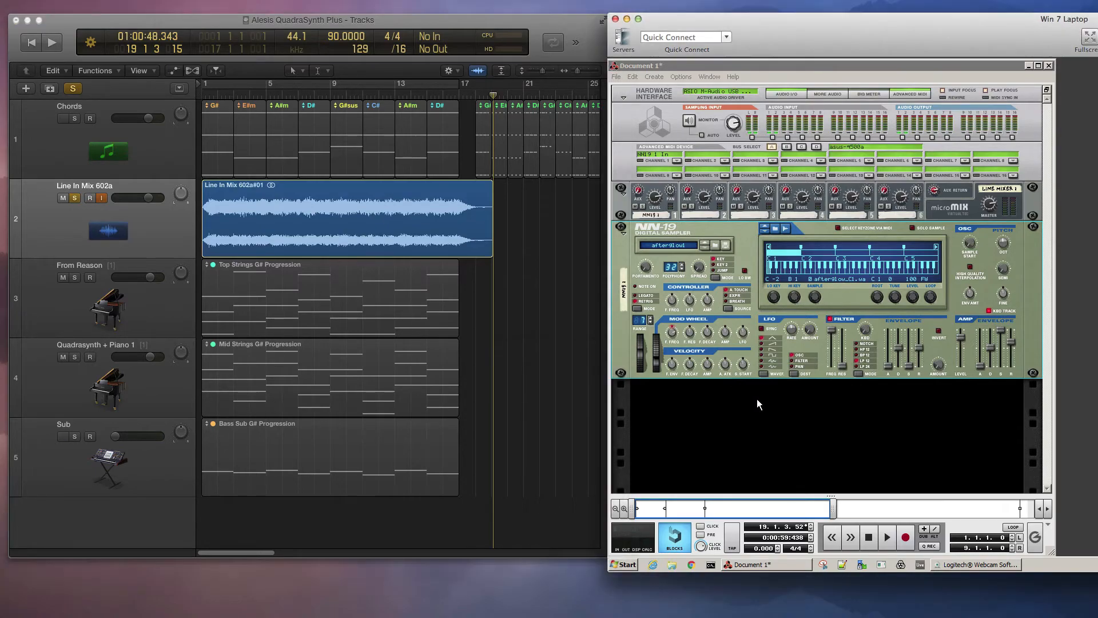
mouse_move(757, 25)
left_mouse_down()
mouse_move(795, 18)
mouse_move(779, 24)
left_mouse_up()
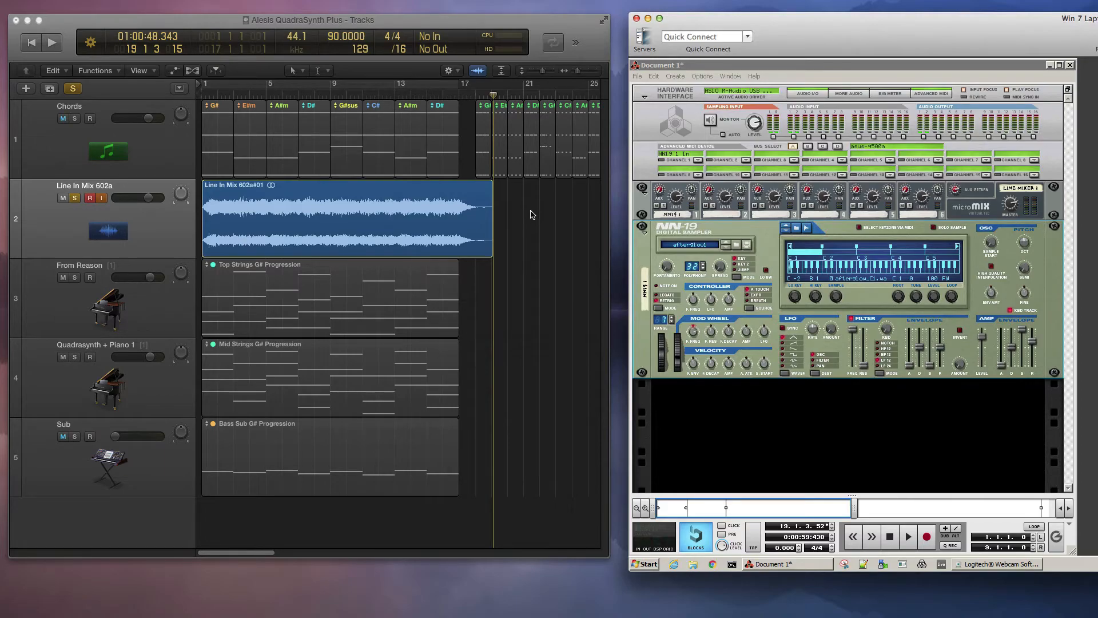
left_click(485, 234)
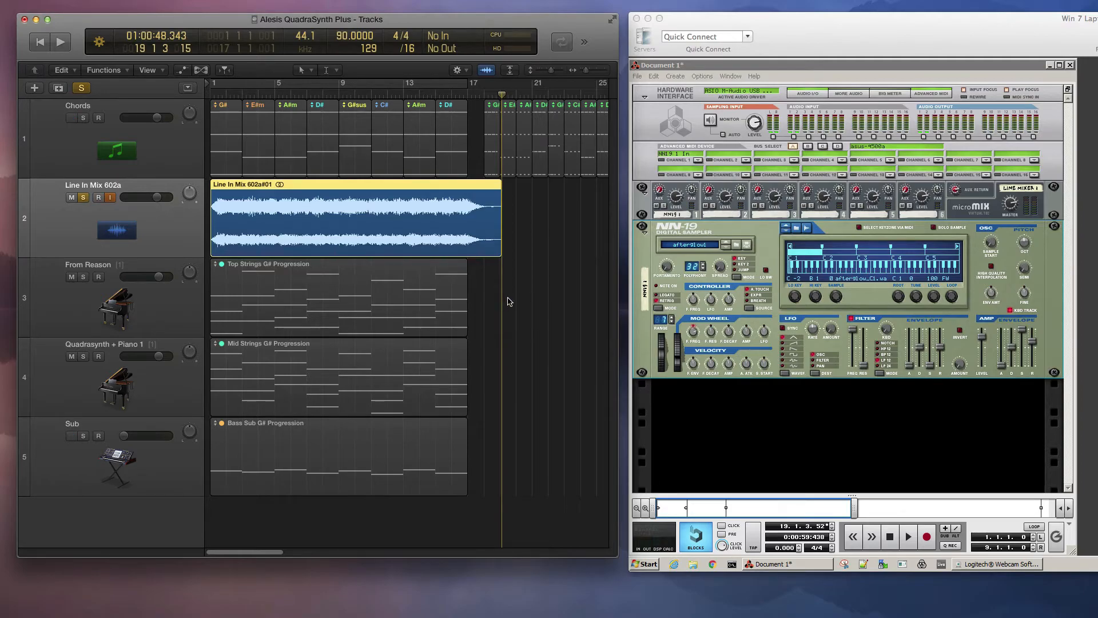
Step: Create one audio track with No Input and move the Line In Mix 602a recording down onto it
left_click(531, 290)
left_click(343, 286)
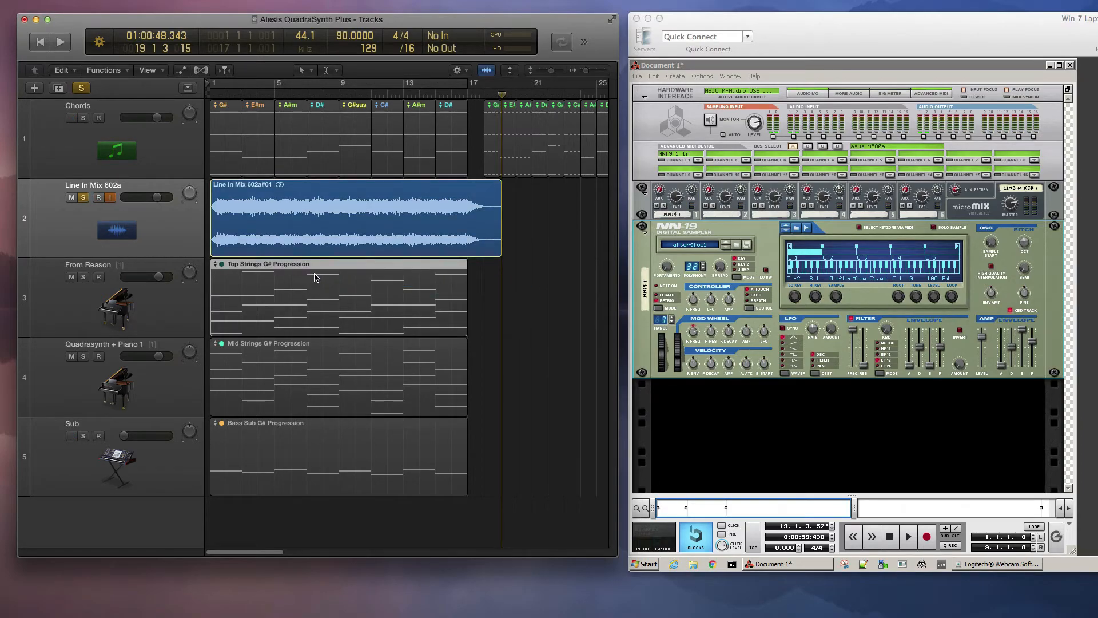
left_click_drag(533, 235, 316, 210)
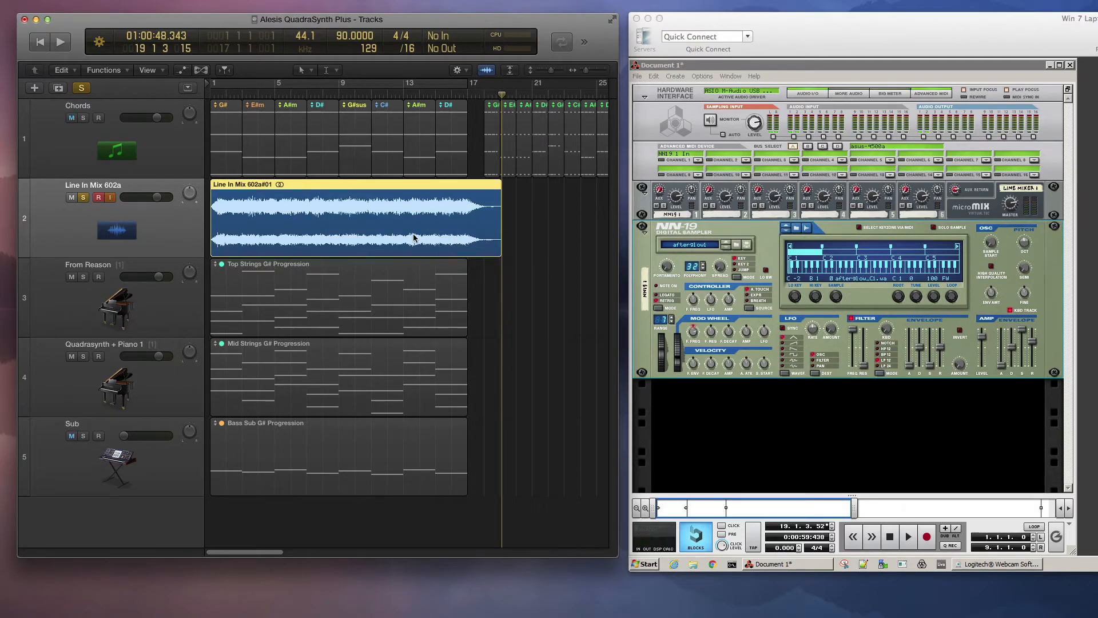
left_click(33, 86)
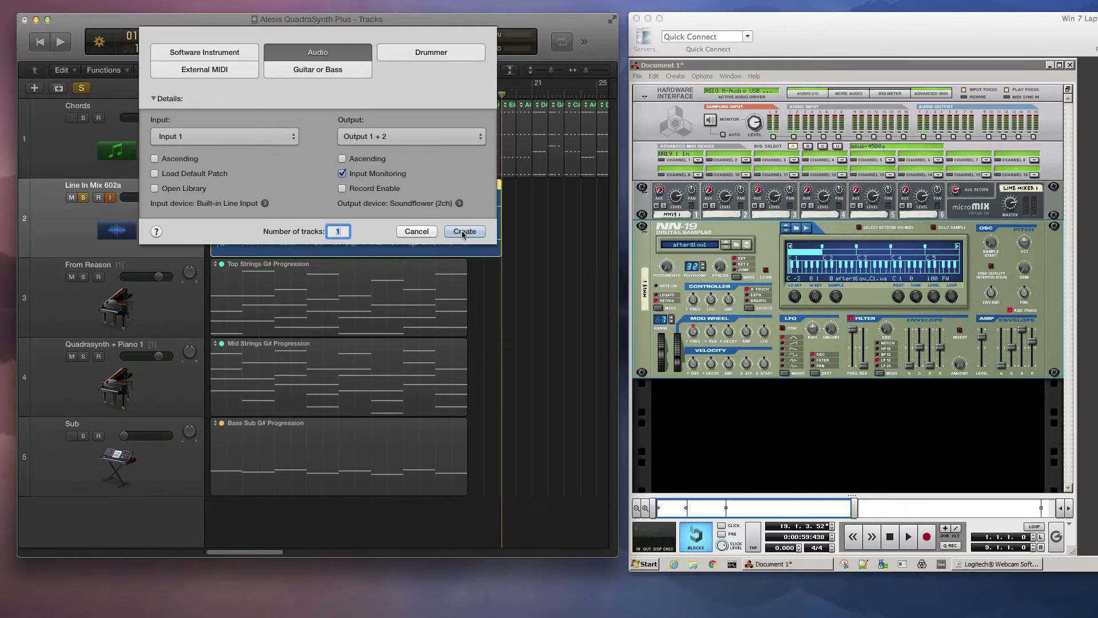
left_click(213, 138)
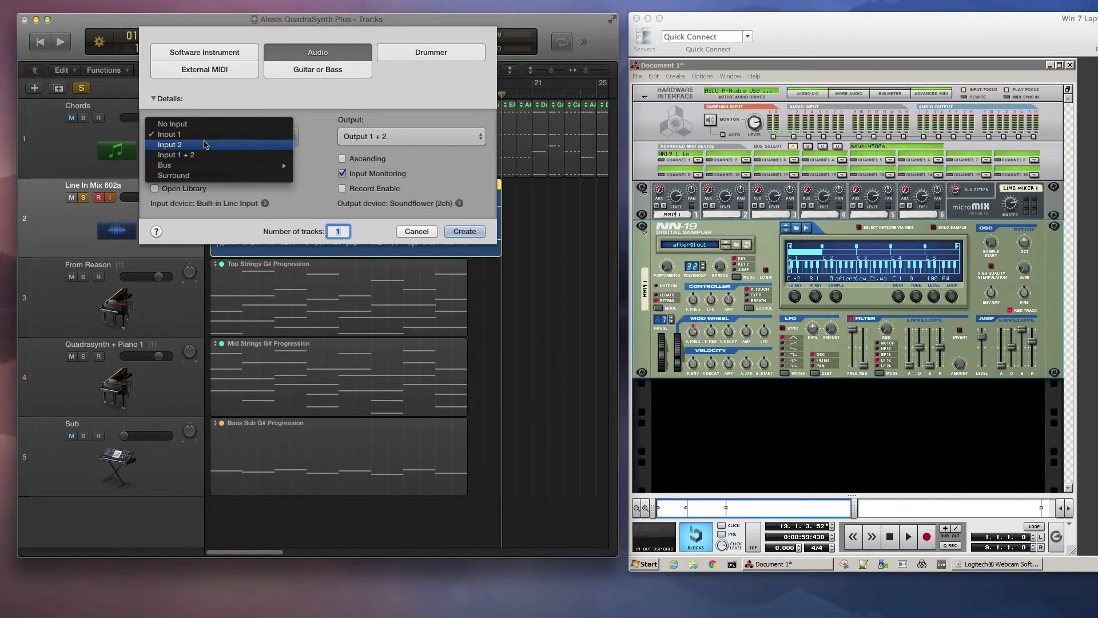
left_click(208, 122)
left_click(452, 233)
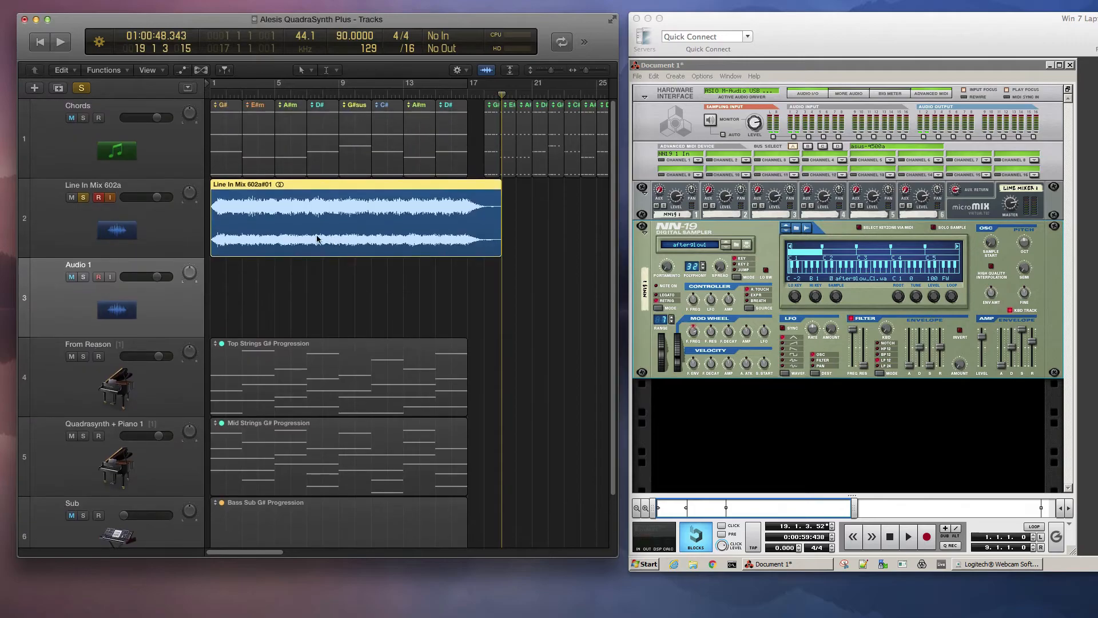
left_click_drag(269, 253, 272, 292)
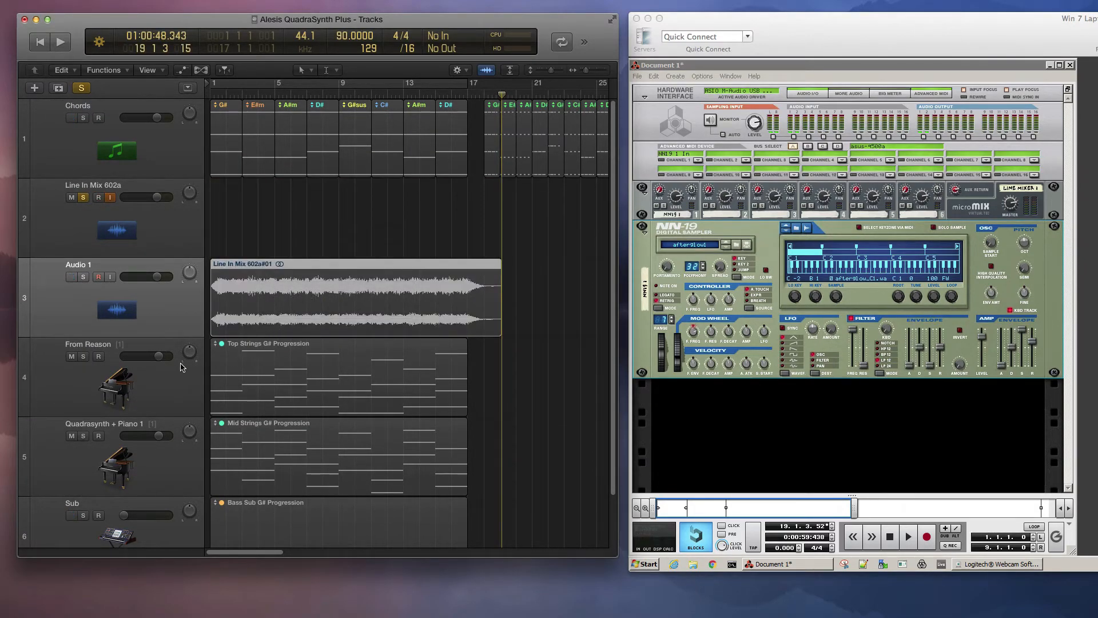
Step: Unmute the Mid Strings G# Progression region on the Quadrasynth + Piano 1 track
scroll(280, 305, "down", 1)
left_click(248, 456)
key("ctrl+m")
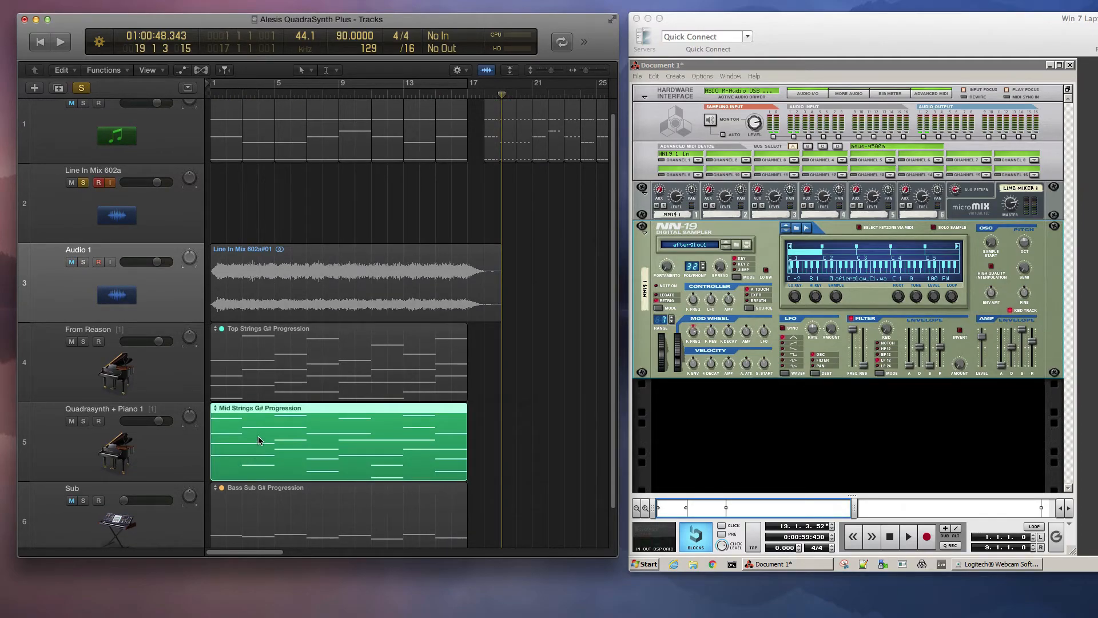
key("super+Right")
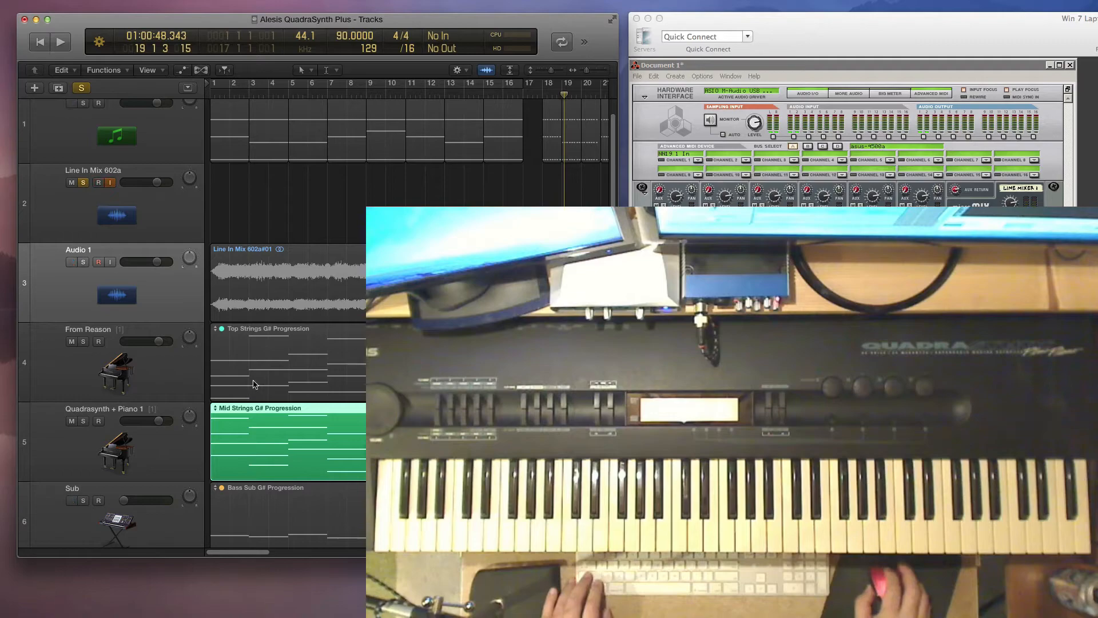
key("super+Right")
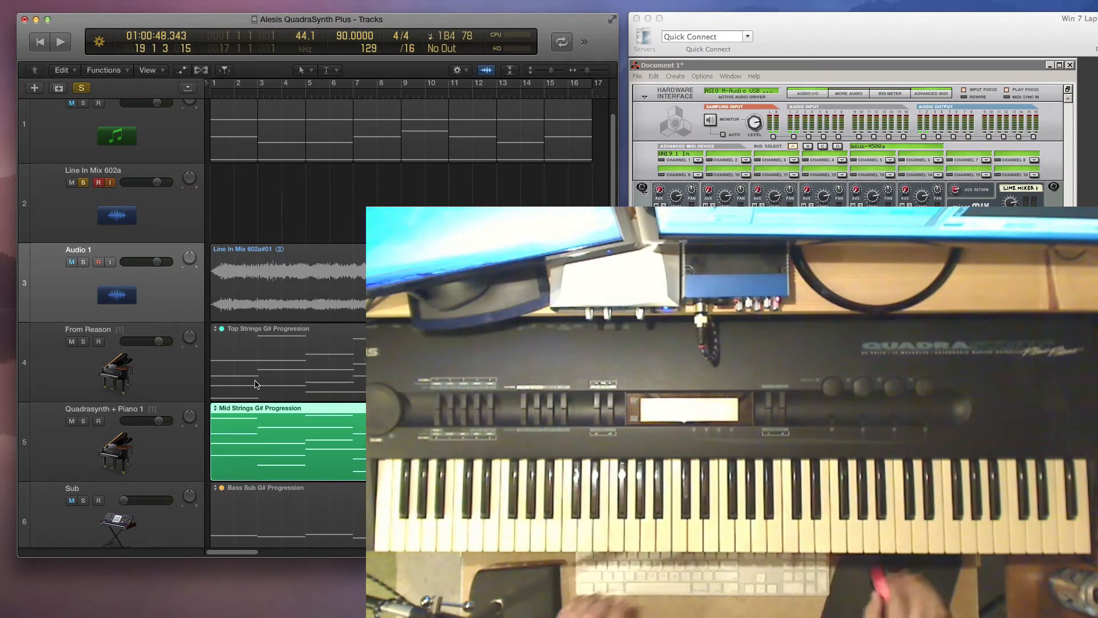
scroll(142, 230, "down", 2)
scroll(142, 231, "up", 2)
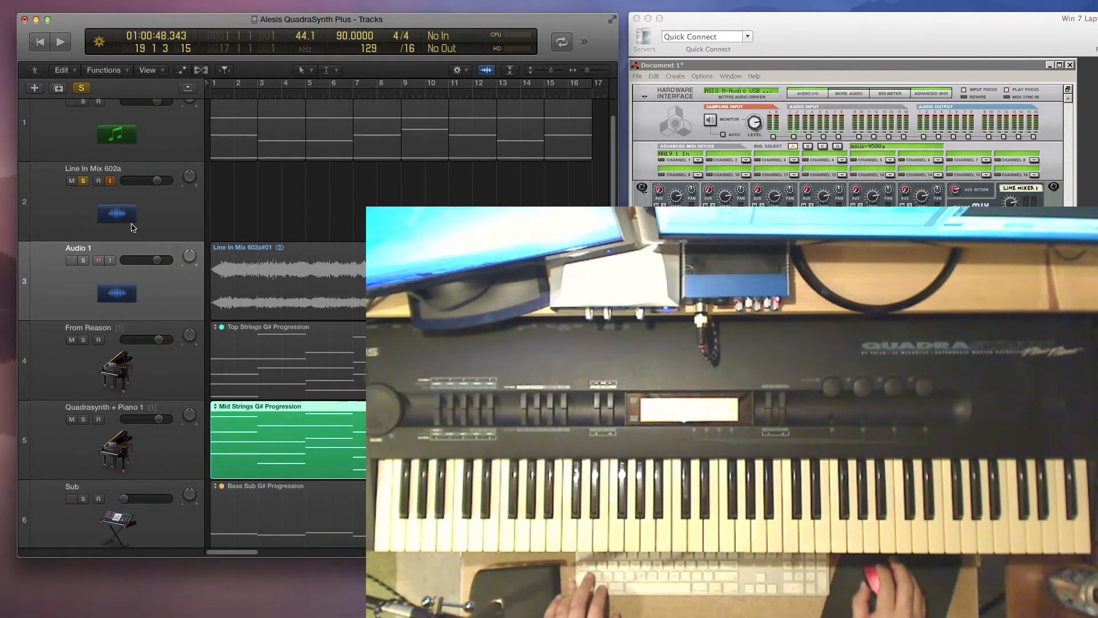
scroll(127, 239, "up", 1)
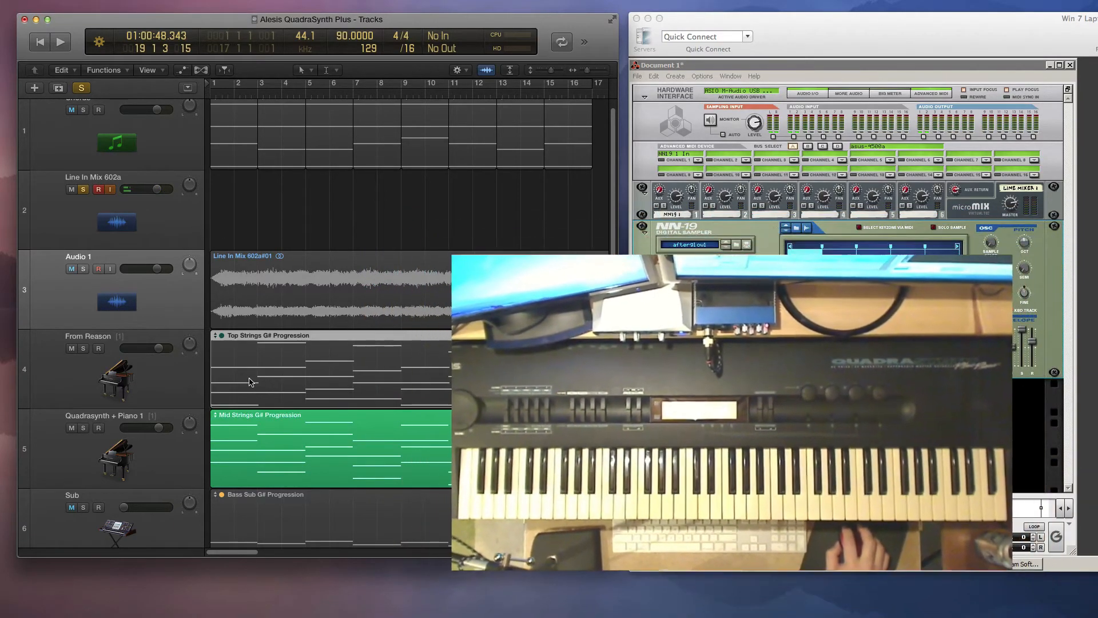
Step: Record the Mid Strings part of the Quadrasynth + Piano 1 track onto Line In Mix 602a from bar 1, stopping near bar 19
left_click(196, 436)
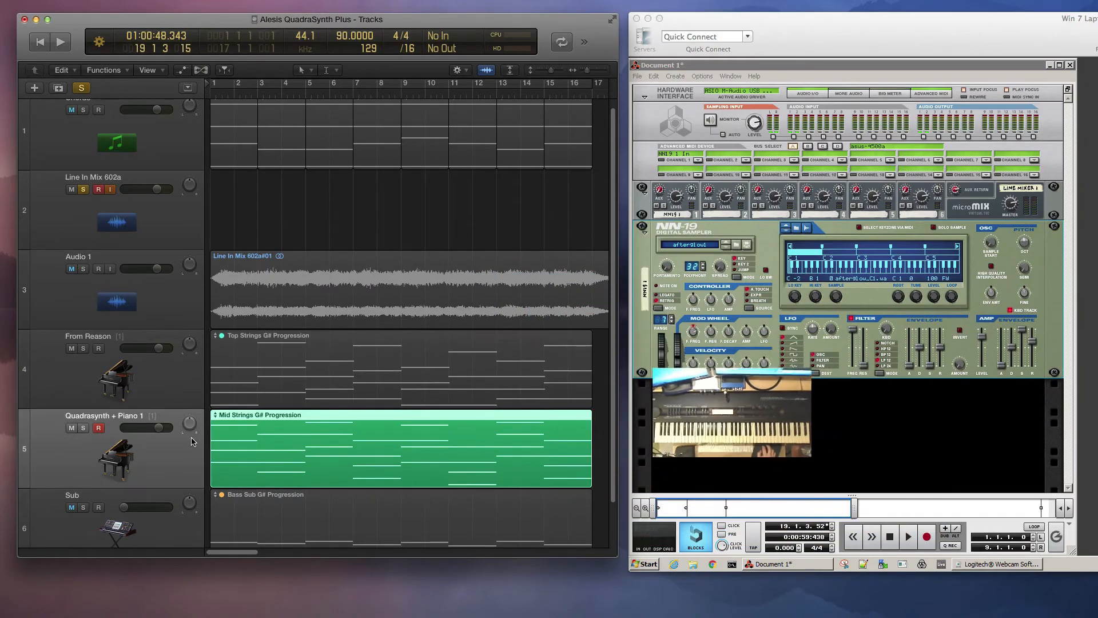
left_click(278, 203)
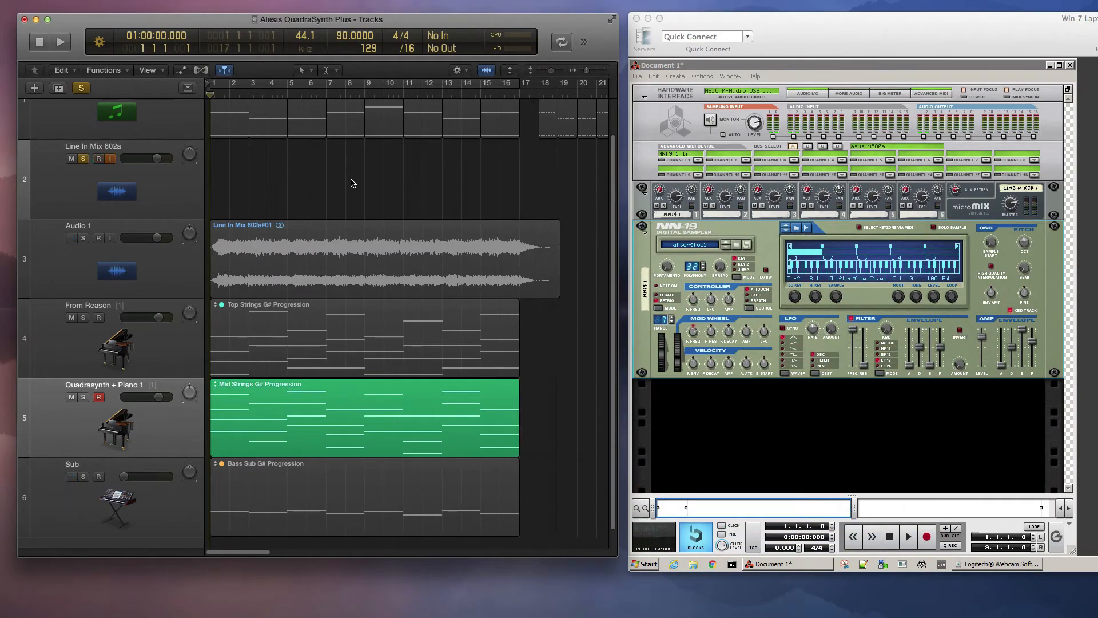
key("r")
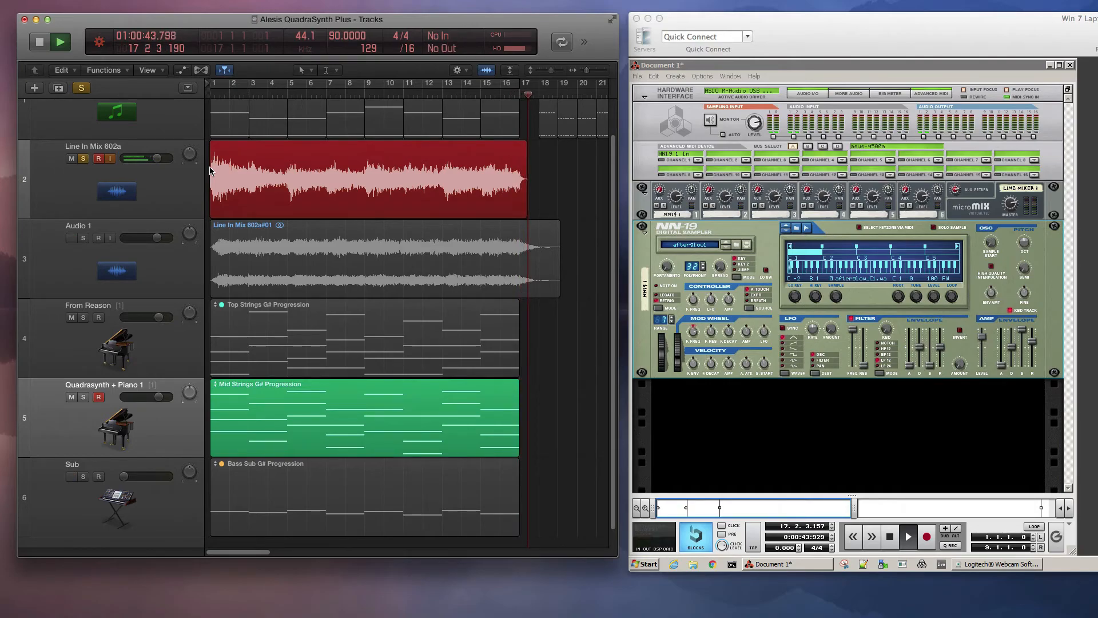
left_click(103, 41)
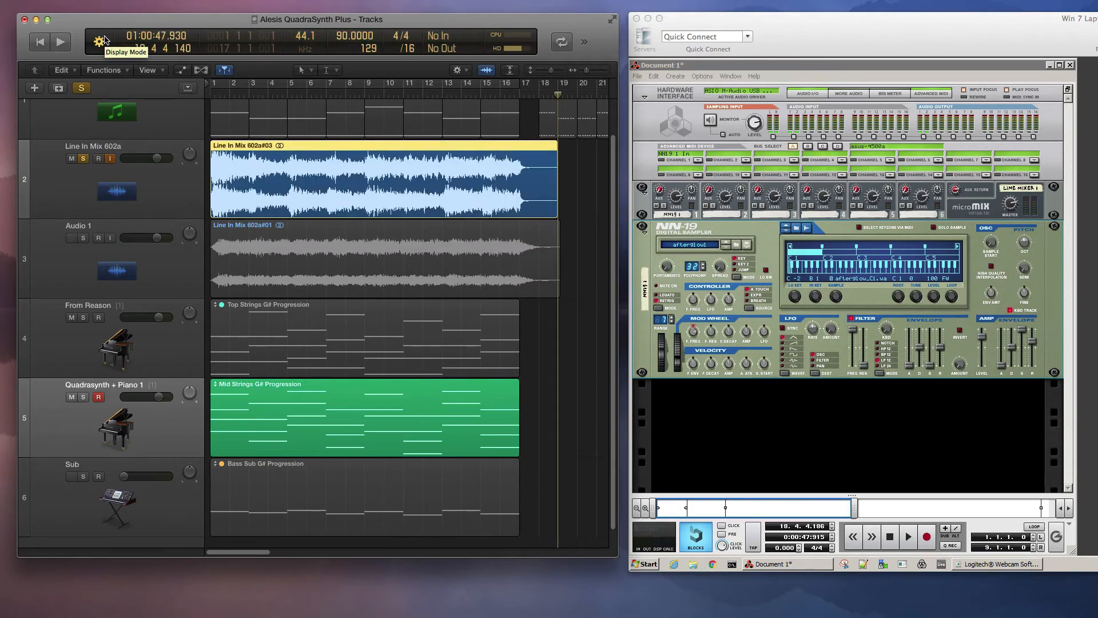
Step: Move the Line In Mix 602a#01 region on the Audio 1 track so it starts exactly at bar 1
scroll(254, 243, "up", 5)
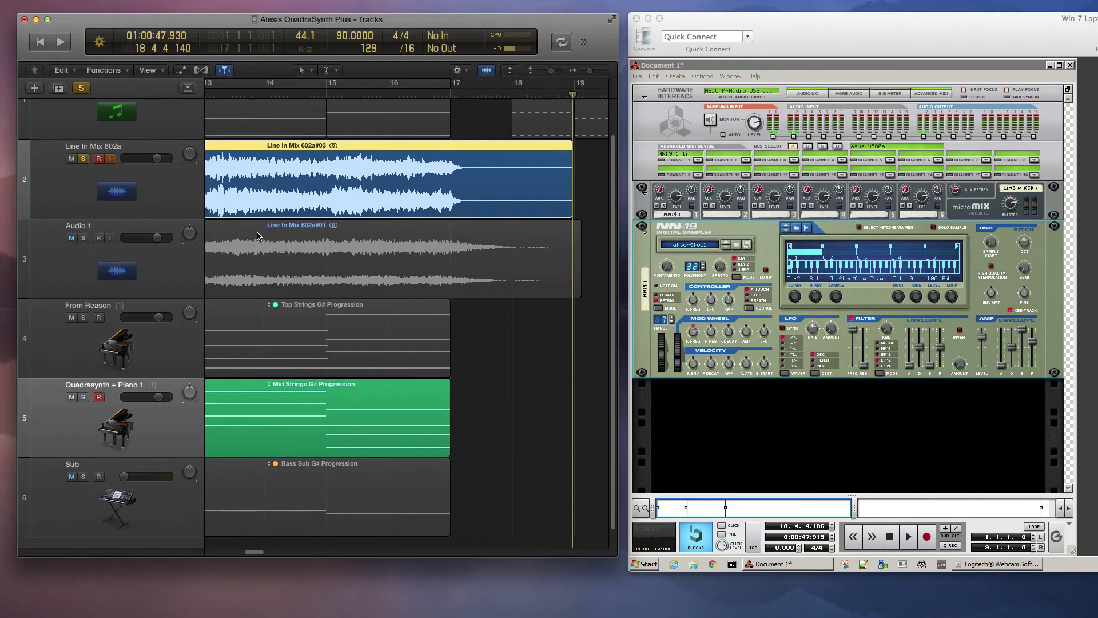
scroll(255, 248, "left", 5)
scroll(227, 238, "up", 15)
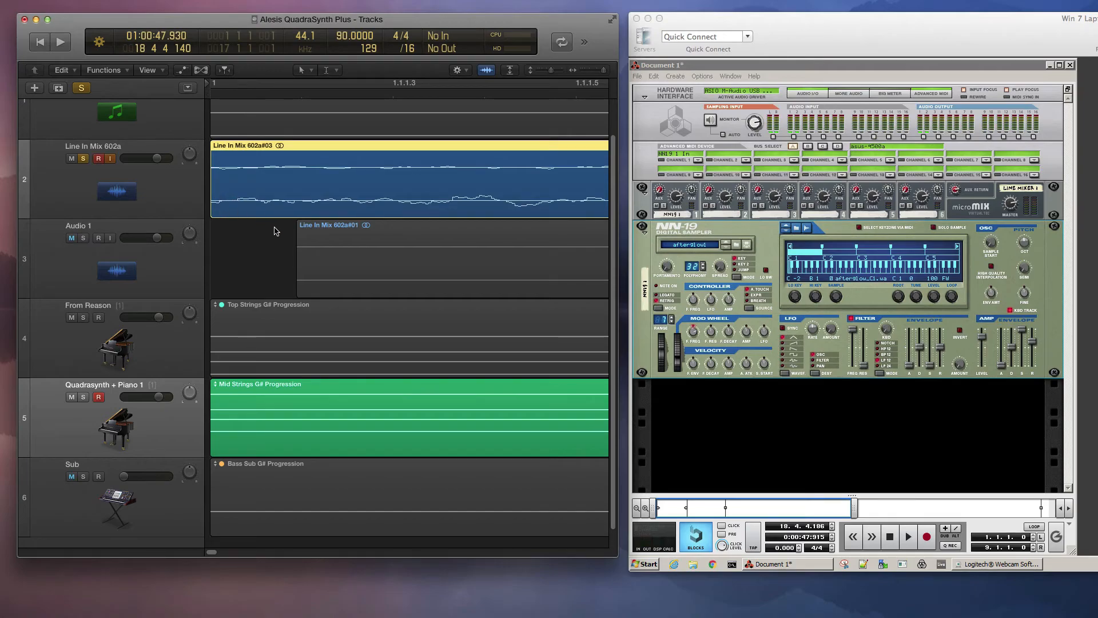
left_click_drag(316, 257, 238, 266)
key("super+Left")
key("super+Left")
key("super+Left")
key("super+Left")
key("super+Left")
key("super+Left")
key("super+Left")
key("super+Left")
key("super+Left")
key("super+Left")
key("super+Left")
key("super+Left")
key("super+Left")
key("super+Left")
key("super+Left")
key("super+Left")
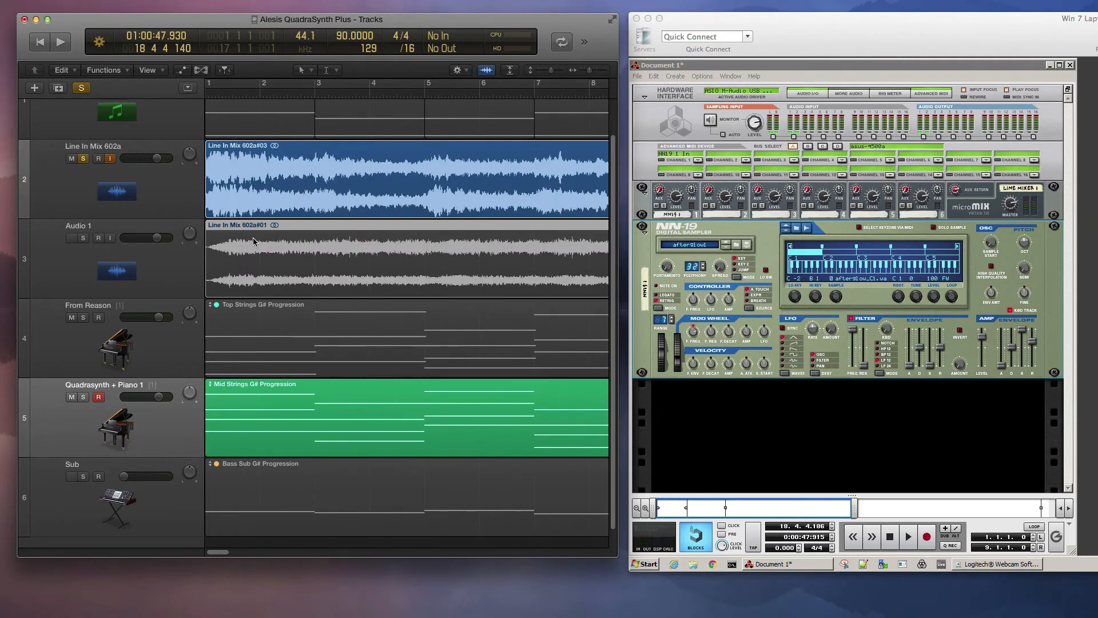
key("super+Left")
key("super+Left")
key("super+Left")
key("super+Left")
key("super+Left")
key("super+Left")
key("super+Left")
key("super+Right")
key("super+Right")
key("super+Right")
key("super+Right")
key("super+Right")
scroll(253, 242, "left", 5)
scroll(272, 251, "left", 5)
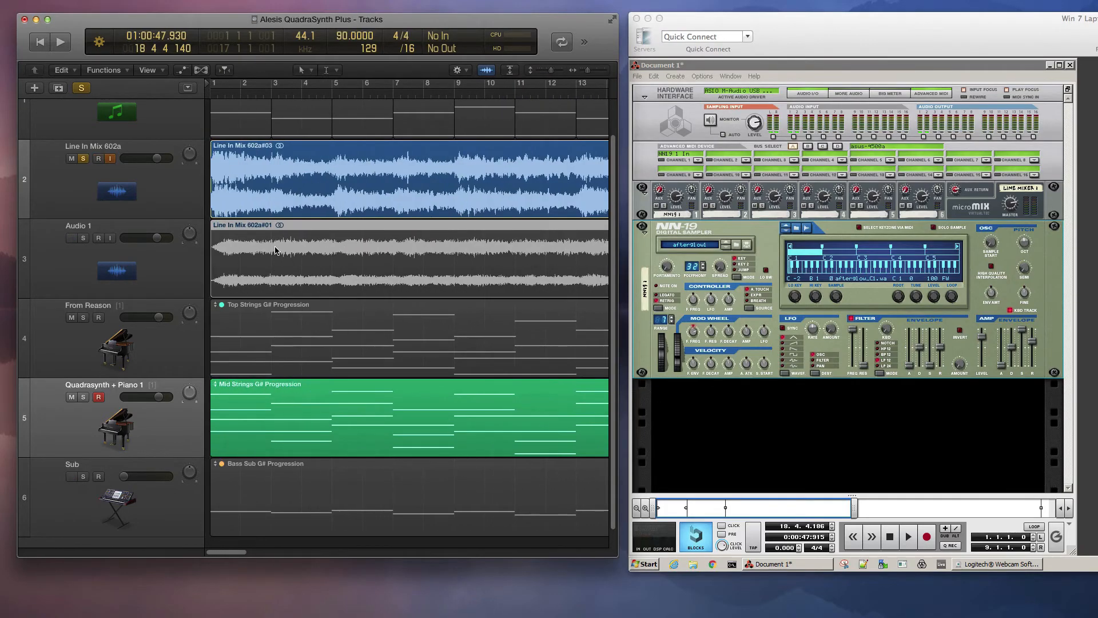
Step: Solo and duplicate the Audio 1 track, and move the Line In Mix 602a#03 recording onto the duplicate track
left_click(84, 238)
left_click(57, 181)
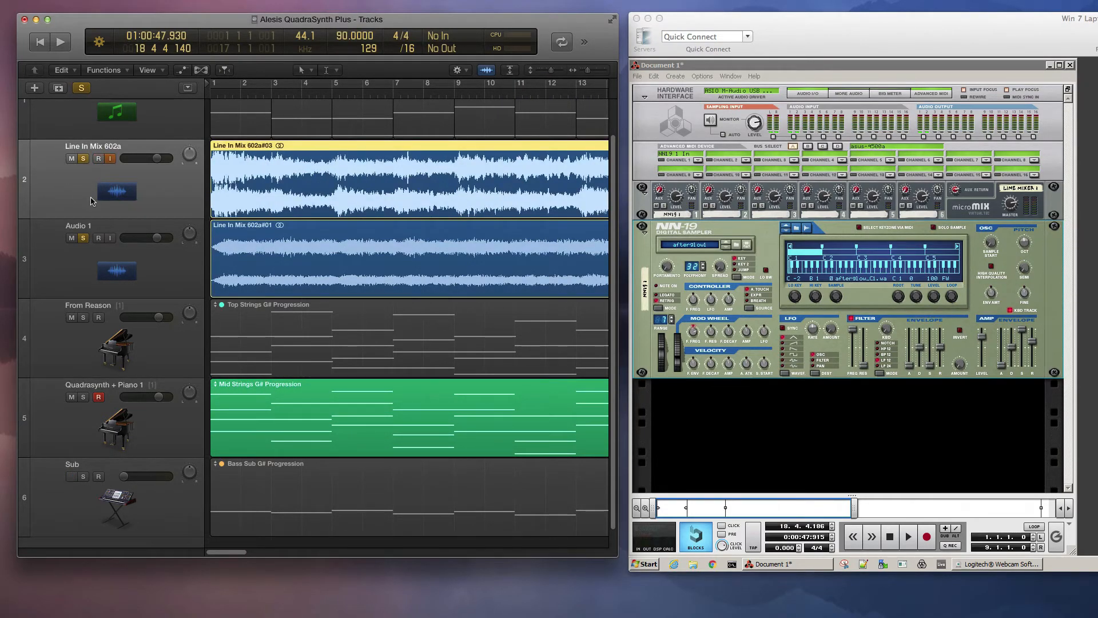
left_click(155, 255)
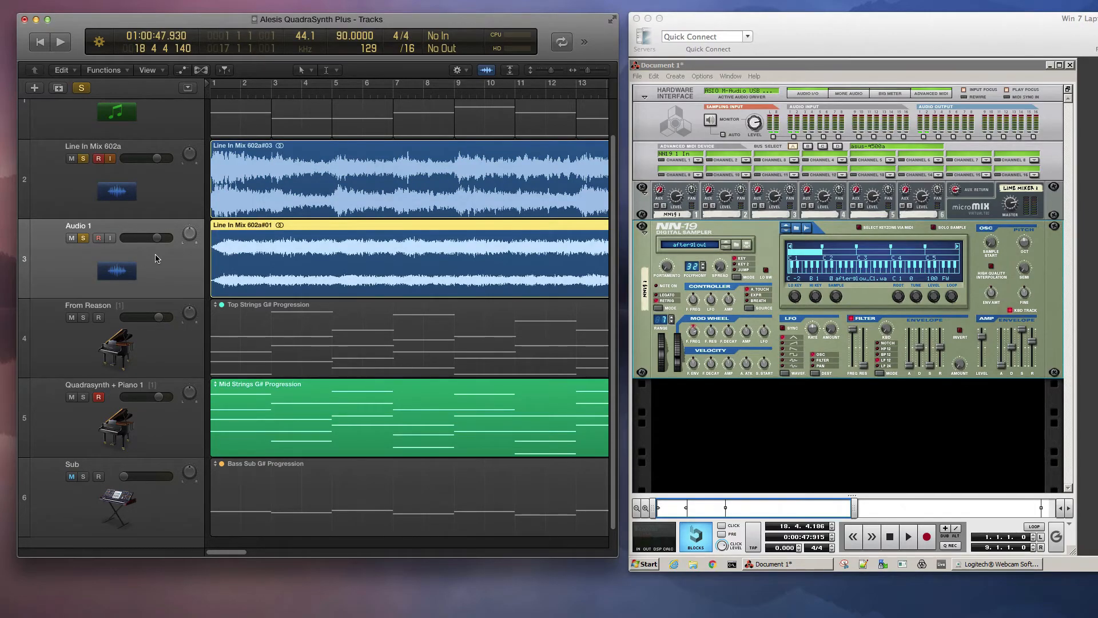
key("super+d")
left_click_drag(245, 202, 241, 330)
left_click(166, 290)
left_click(96, 330)
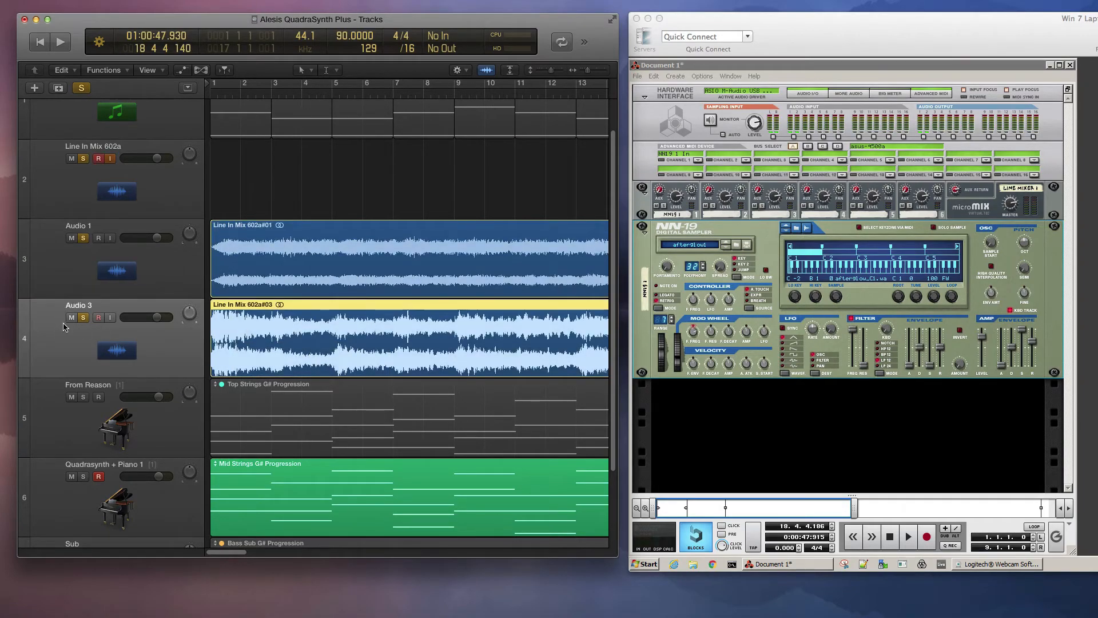
left_click(70, 249)
left_click(67, 178)
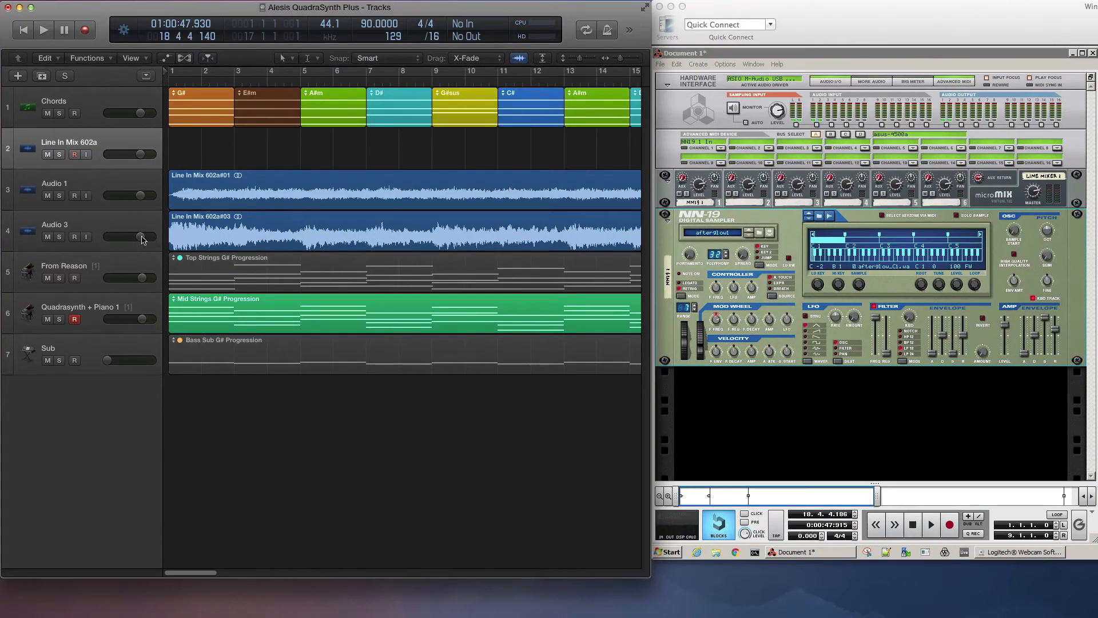
Step: Lower the Audio 3 track's volume to about -16.2 dB and reduce the Audio 1 track's volume
left_click_drag(140, 237, 130, 238)
left_click_drag(138, 196, 130, 196)
left_click_drag(131, 237, 122, 237)
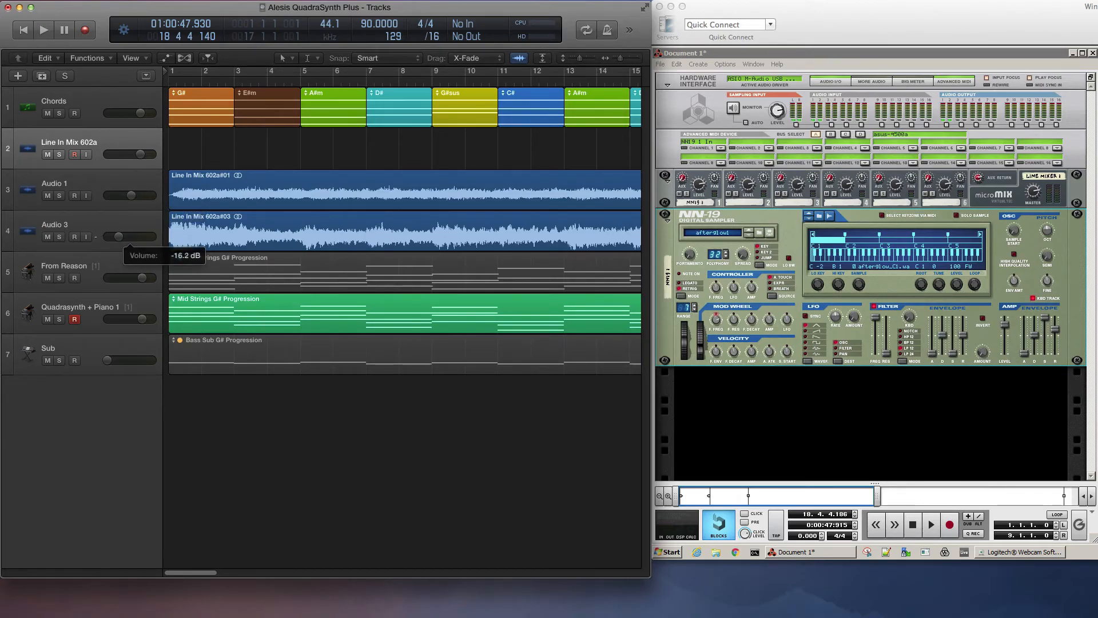
left_click_drag(131, 196, 129, 196)
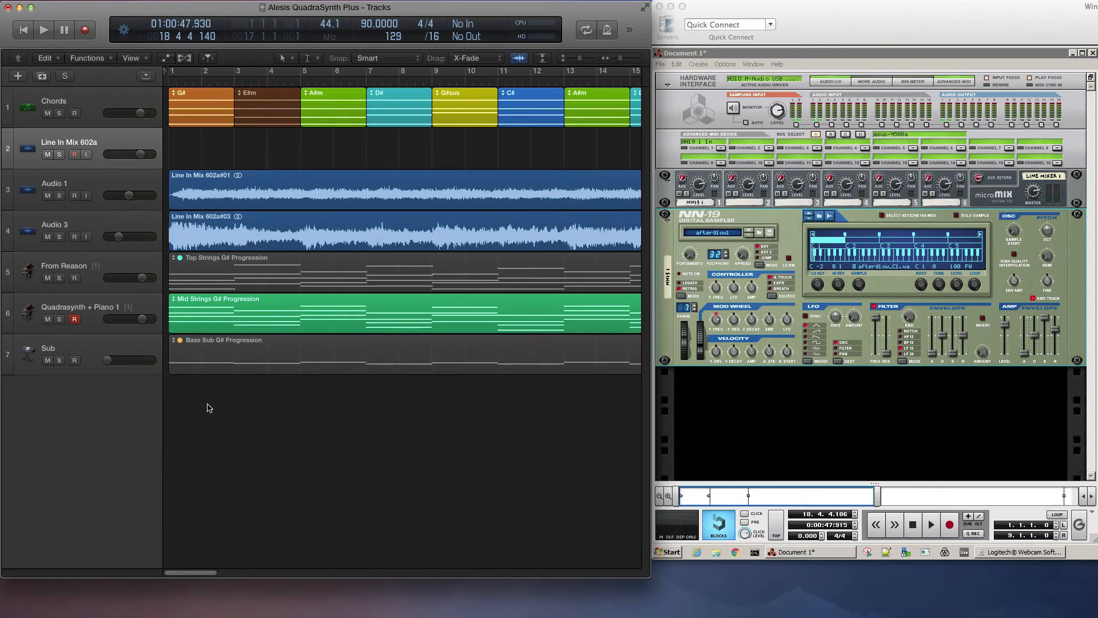
Step: Unmute the Bass Sub G# Progression region on the Sub track and mute the Mid Strings G# Progression region
left_click(59, 338)
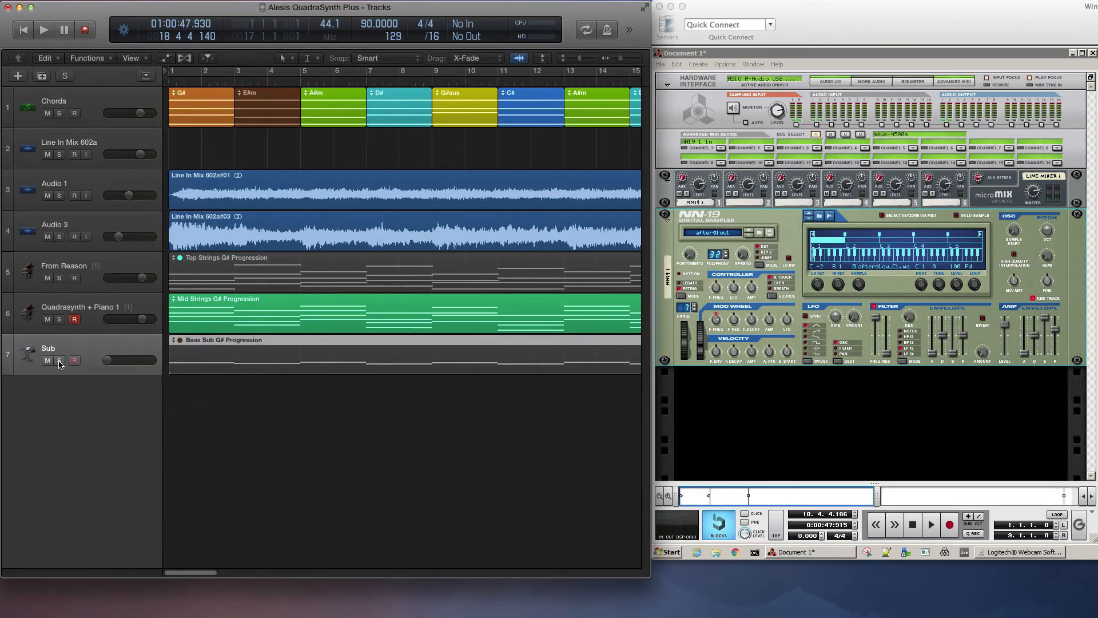
left_click_drag(251, 438, 315, 374)
left_click(319, 371)
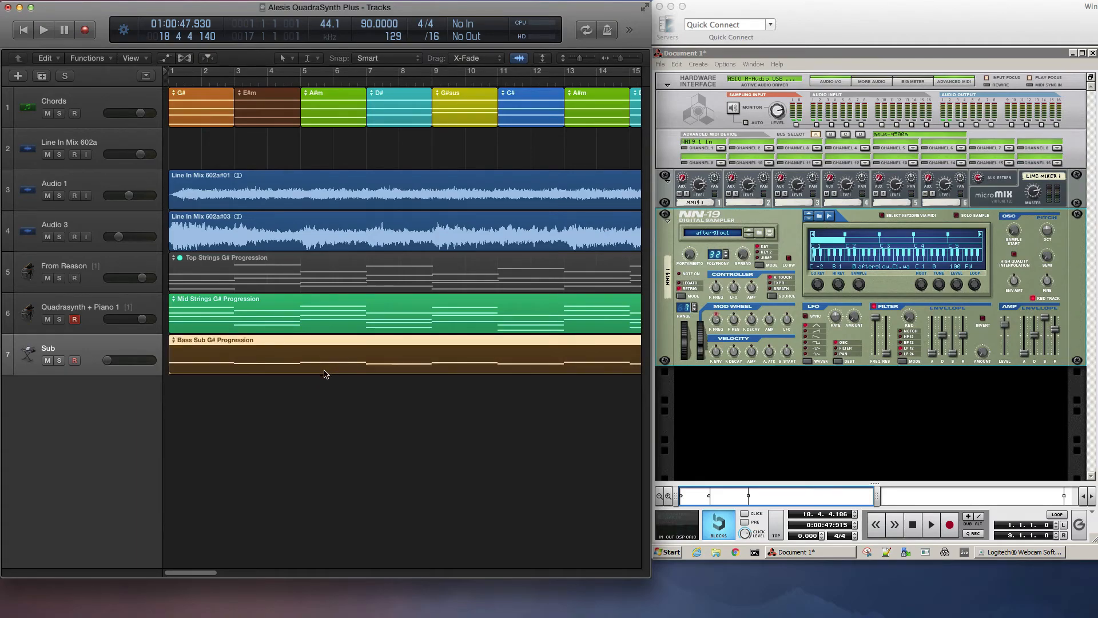
left_click(210, 314)
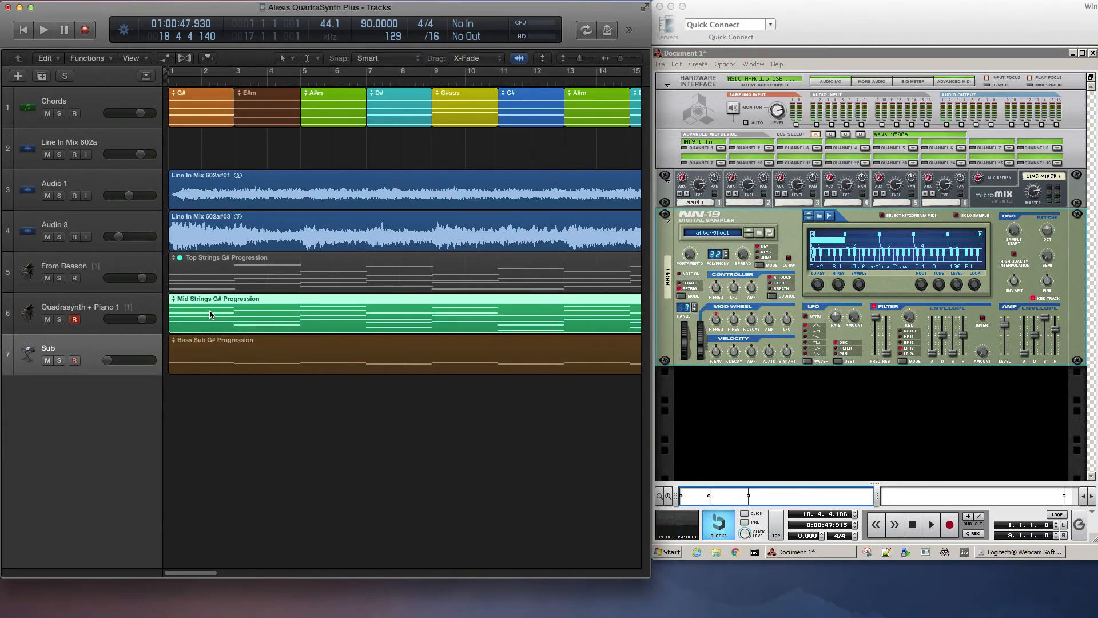
key("ctrl+m")
Step: Play the combined tracks from bar 1 and slightly lower the Sub track's volume during playback
scroll(267, 386, "down", 5)
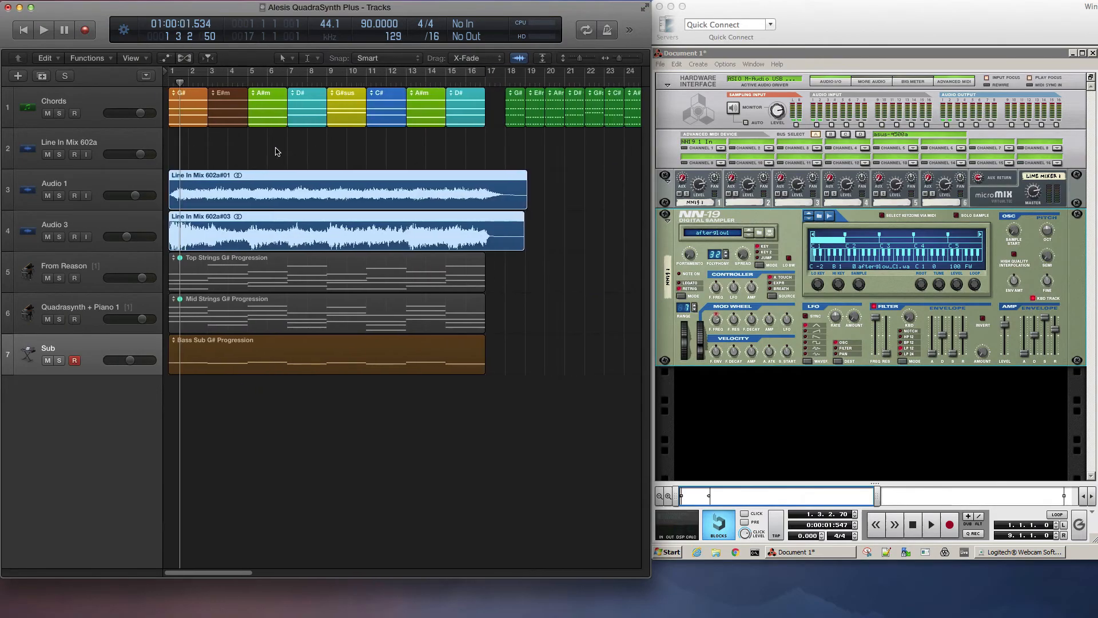
scroll(276, 153, "up", 3)
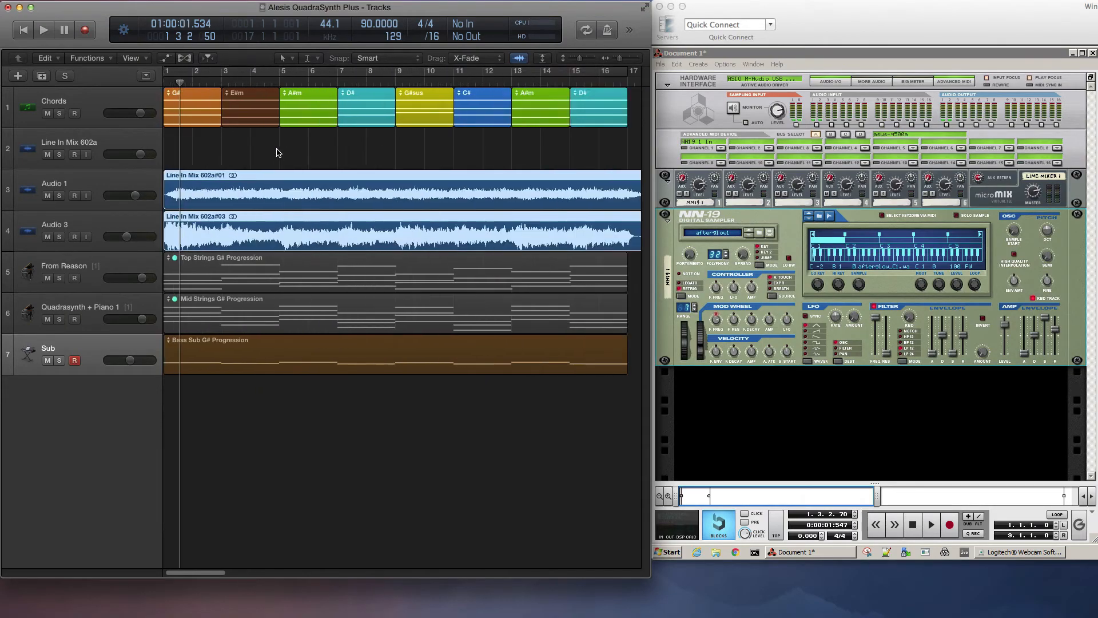
scroll(288, 160, "down", 1)
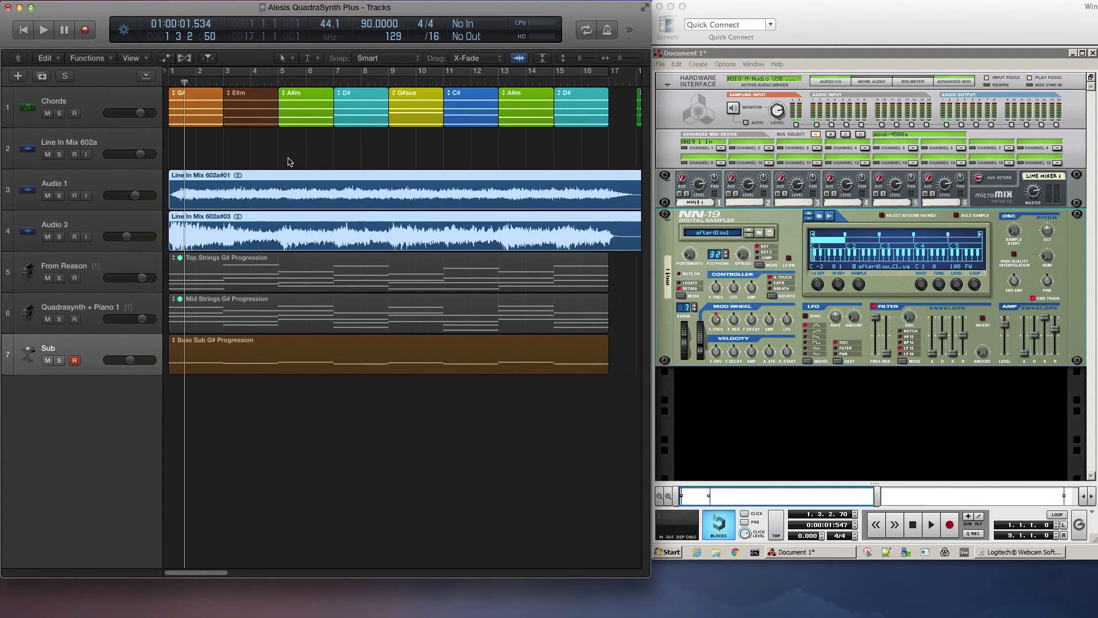
key("Return")
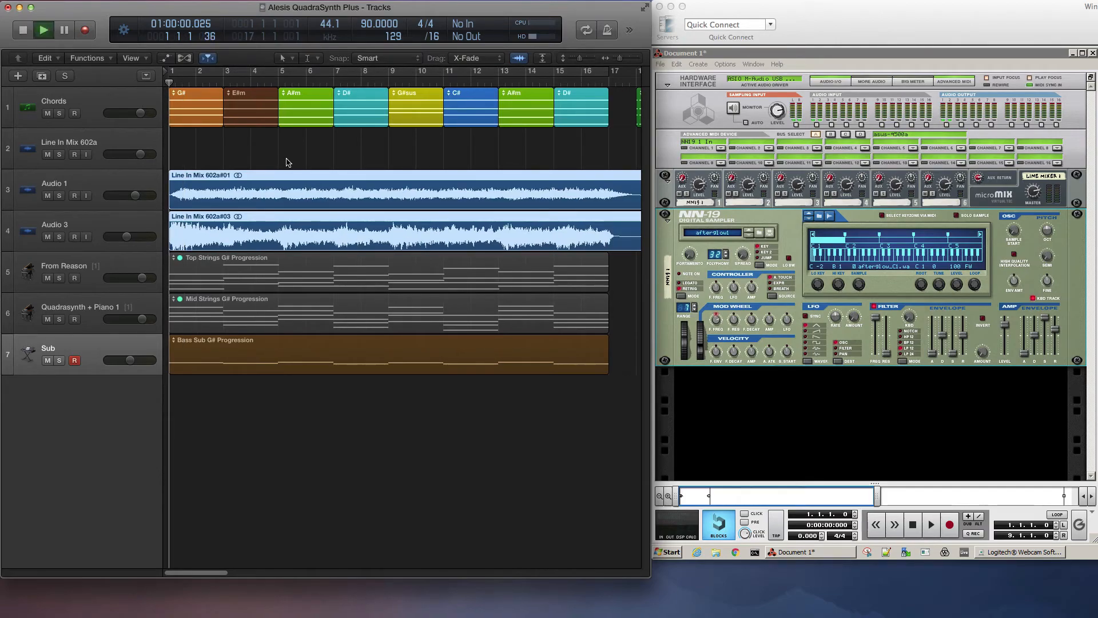
scroll(275, 175, "down", 1)
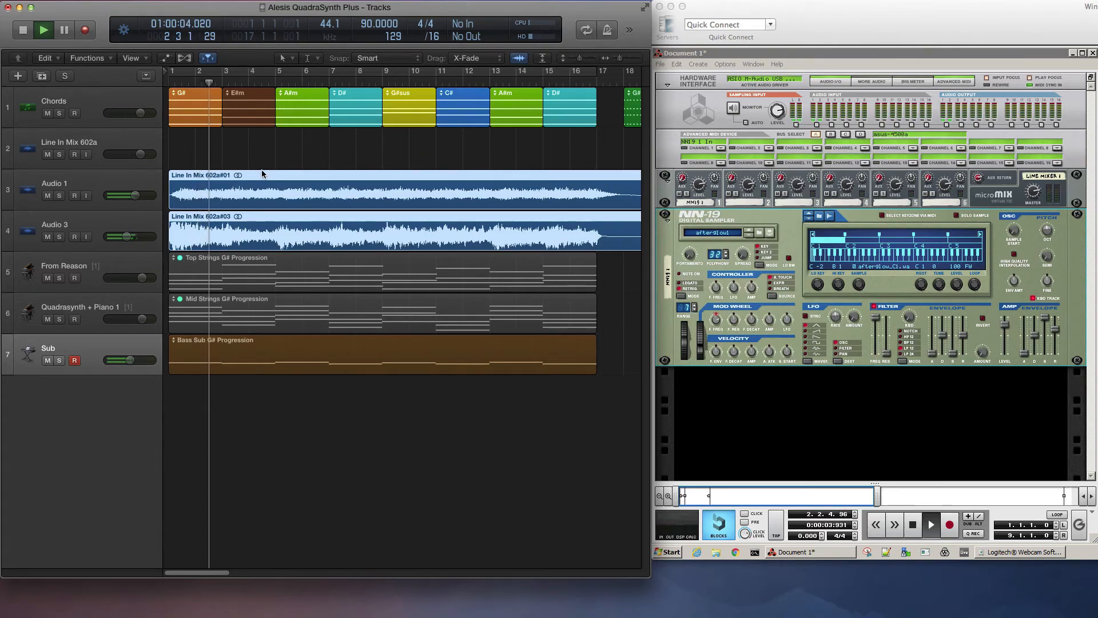
scroll(262, 174, "up", 1)
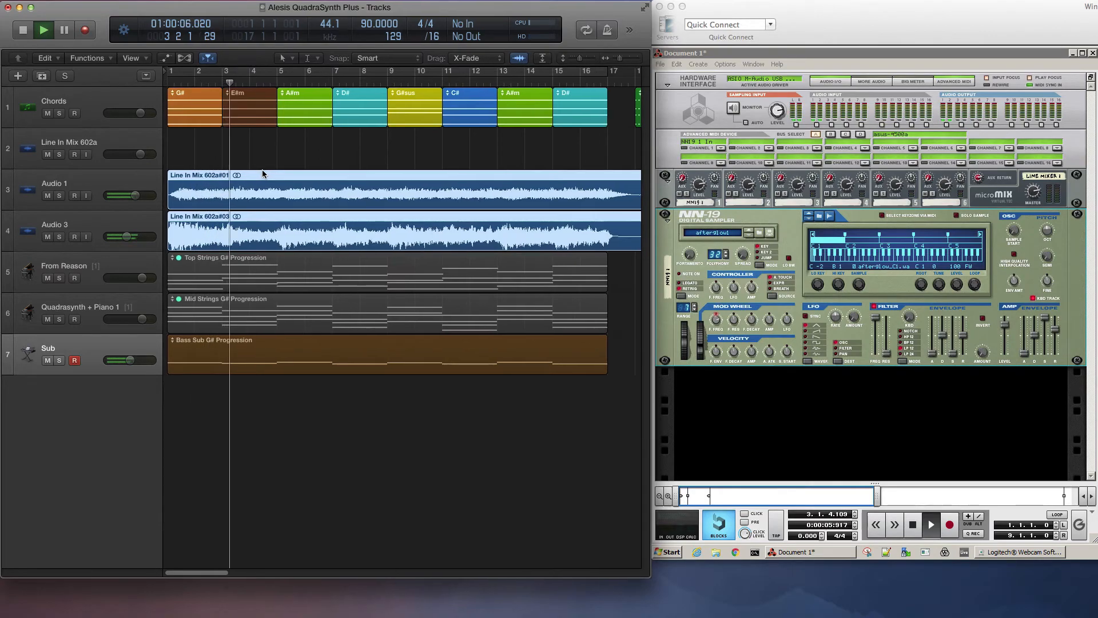
scroll(263, 174, "right", 1)
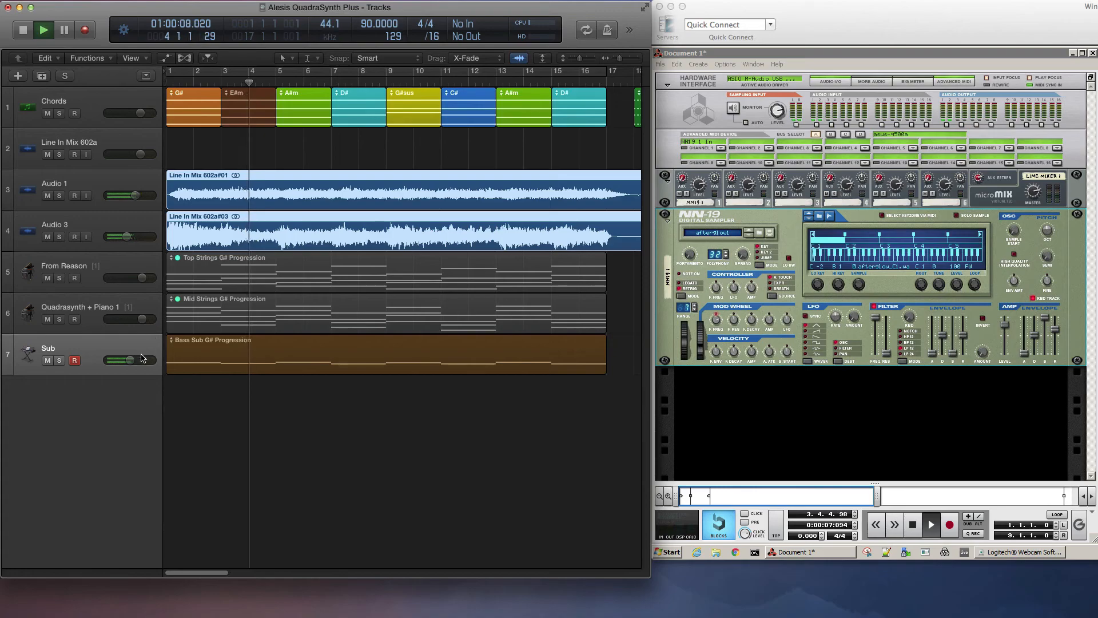
left_click_drag(130, 359, 128, 359)
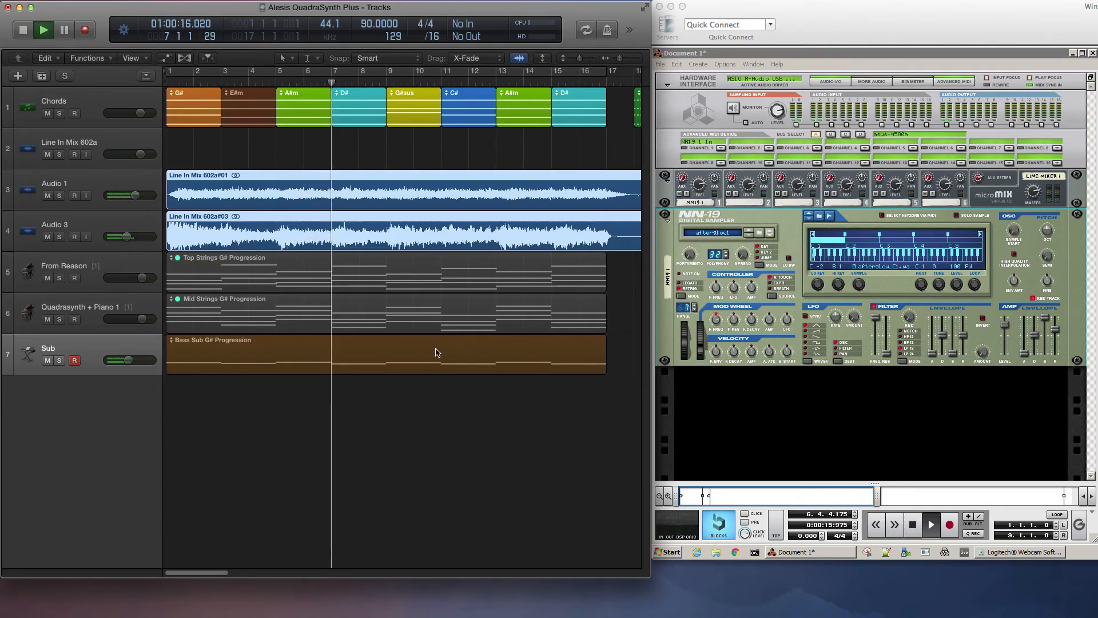
Step: Slightly raise the Audio 1 volume and lower the Sub volume during playback, stopping near bar 19 and selecting the Line In Mix 602a track
scroll(422, 324, "down", 2)
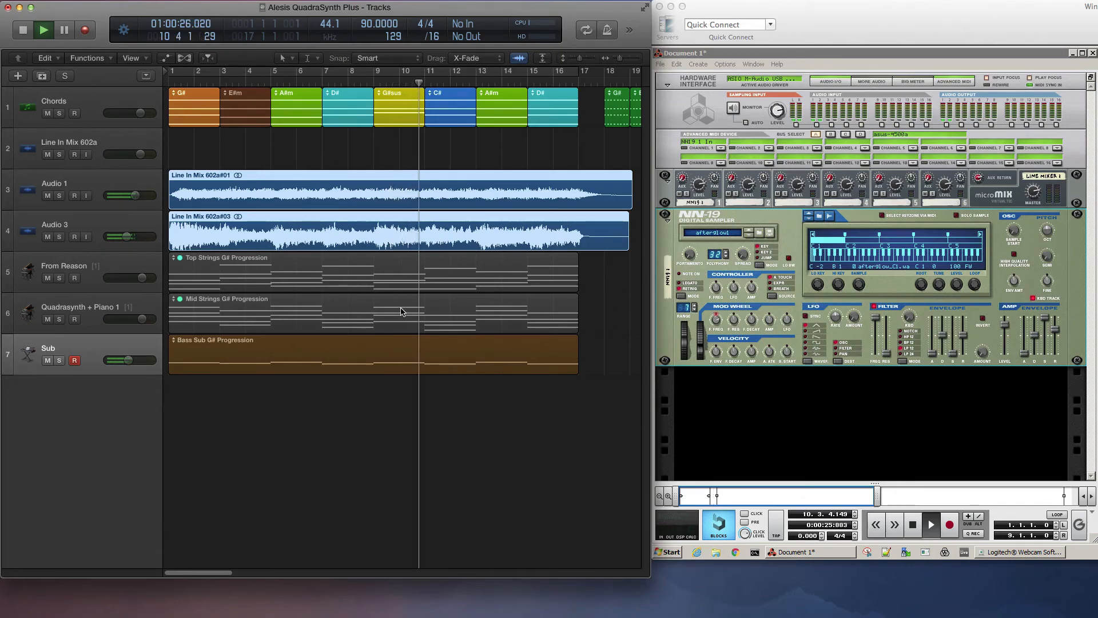
scroll(400, 309, "down", 1)
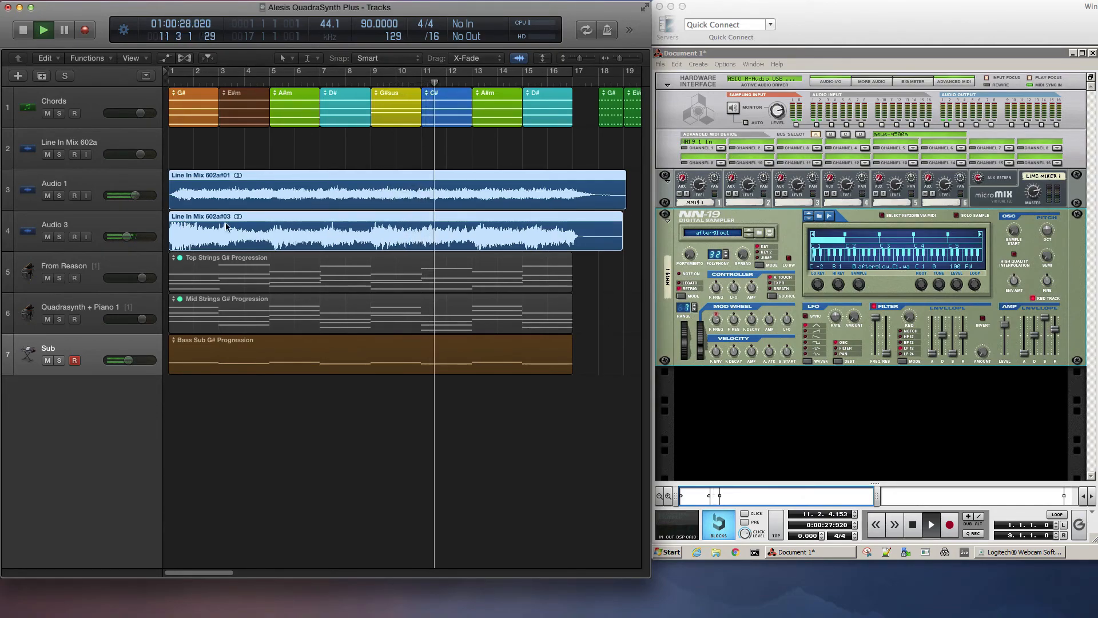
left_click_drag(136, 195, 139, 195)
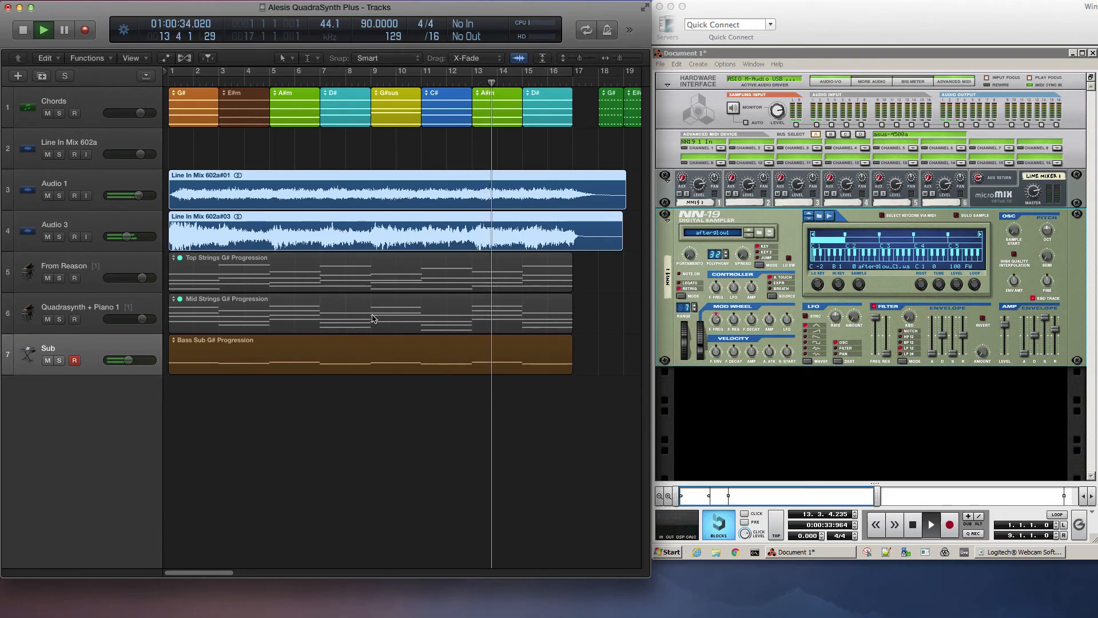
scroll(372, 318, "up", 1)
left_click_drag(128, 360, 125, 360)
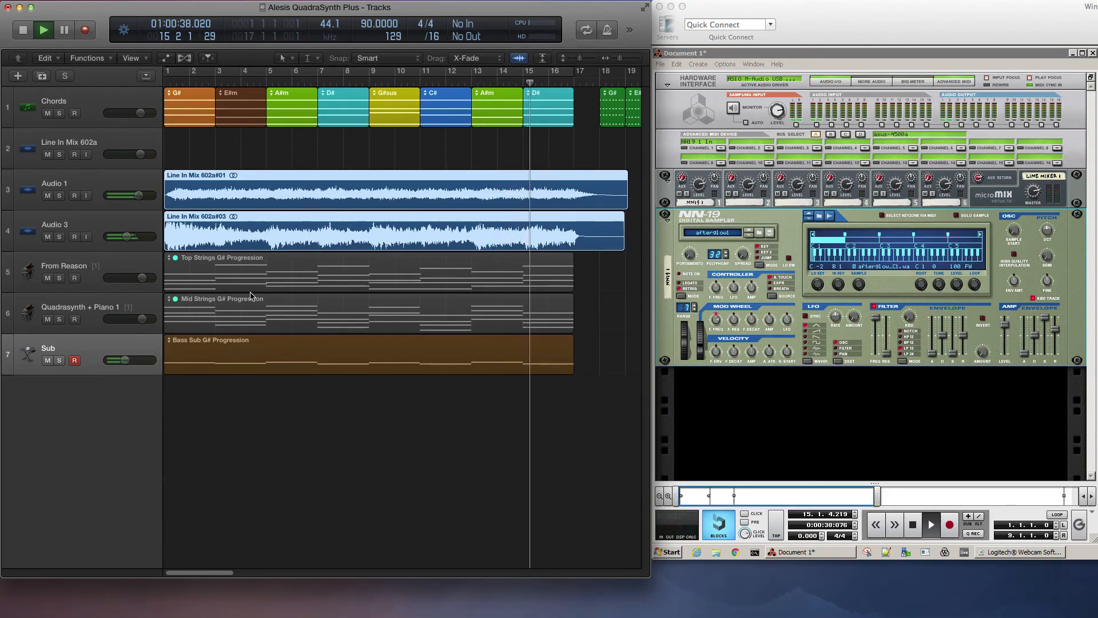
scroll(269, 344, "down", 1)
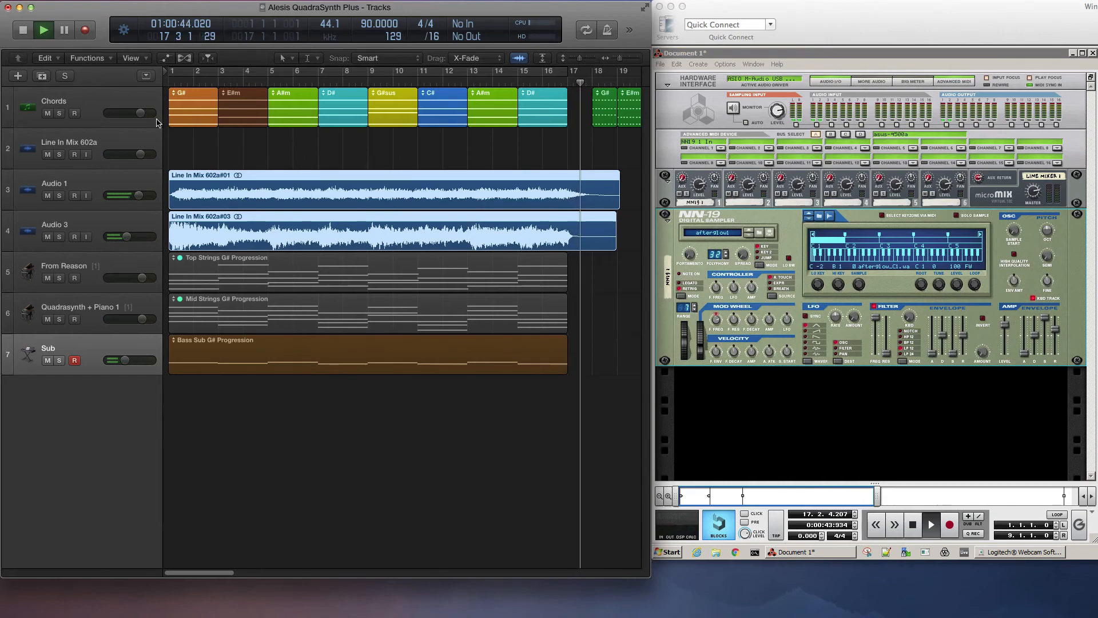
left_click(24, 32)
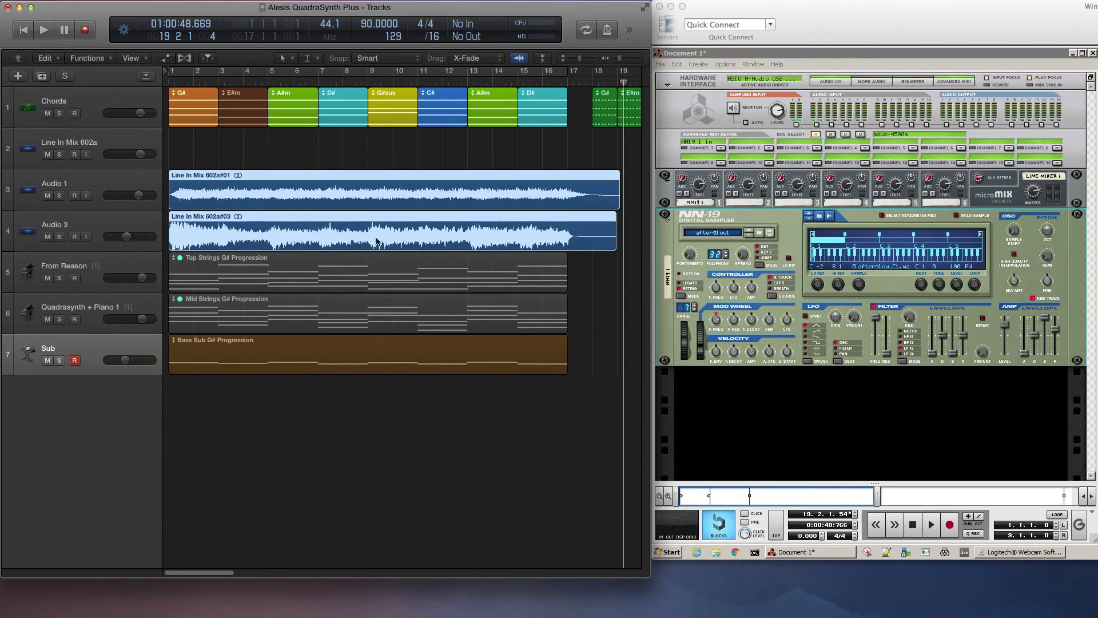
left_click(98, 144)
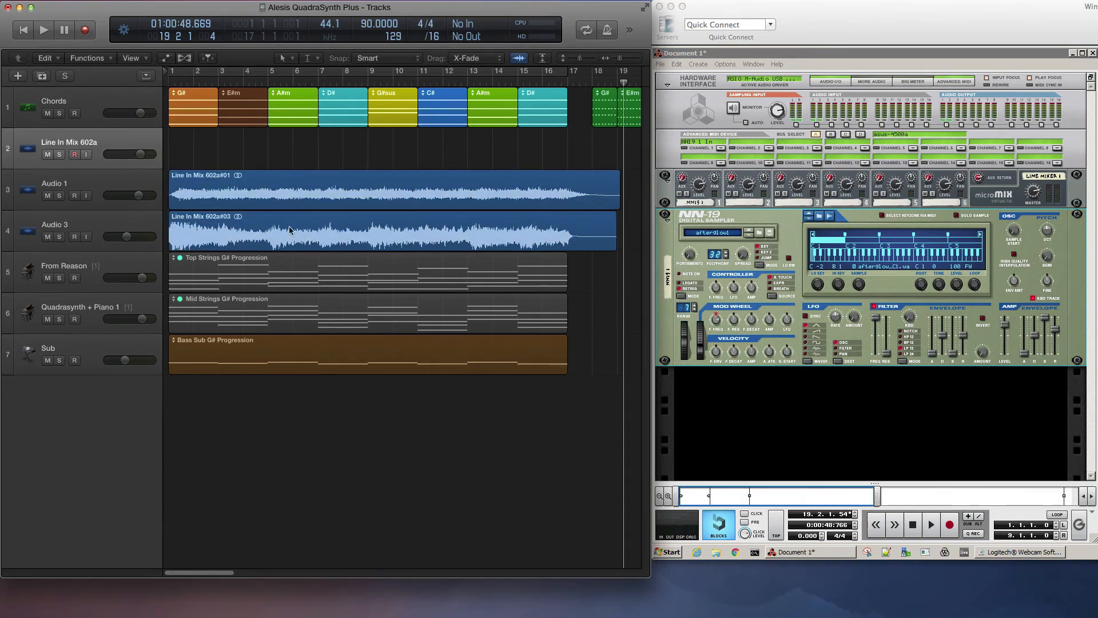